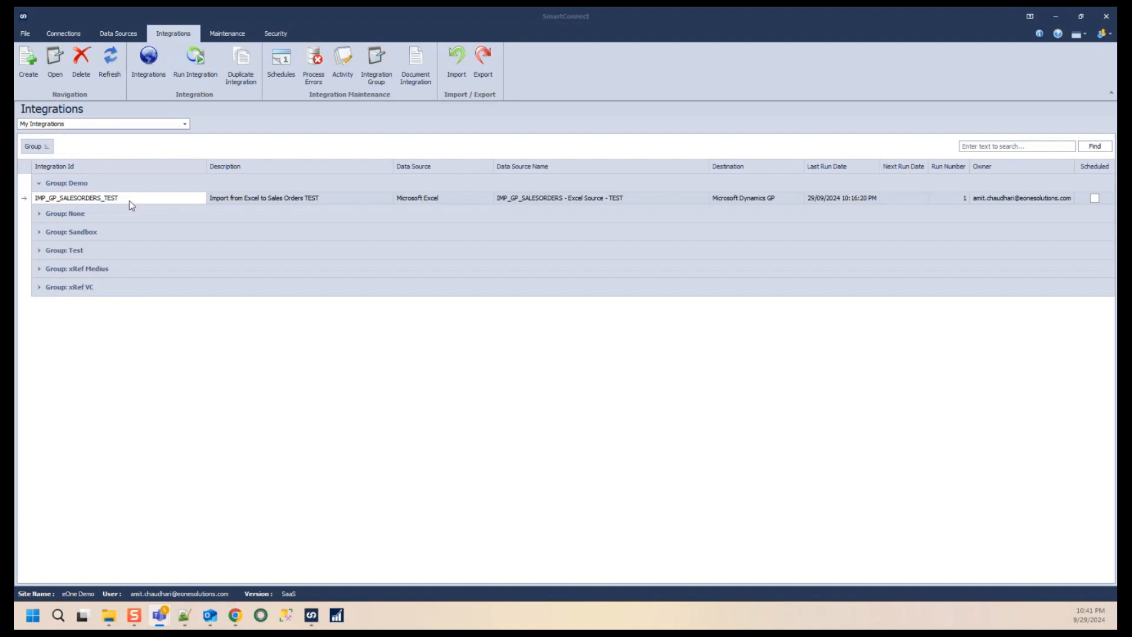
- Open the IMP_GP_SALESORDERS_TEST integration, review its Tasks tab, and close it
{"action": "double_click", "coordinate": [129, 201]}
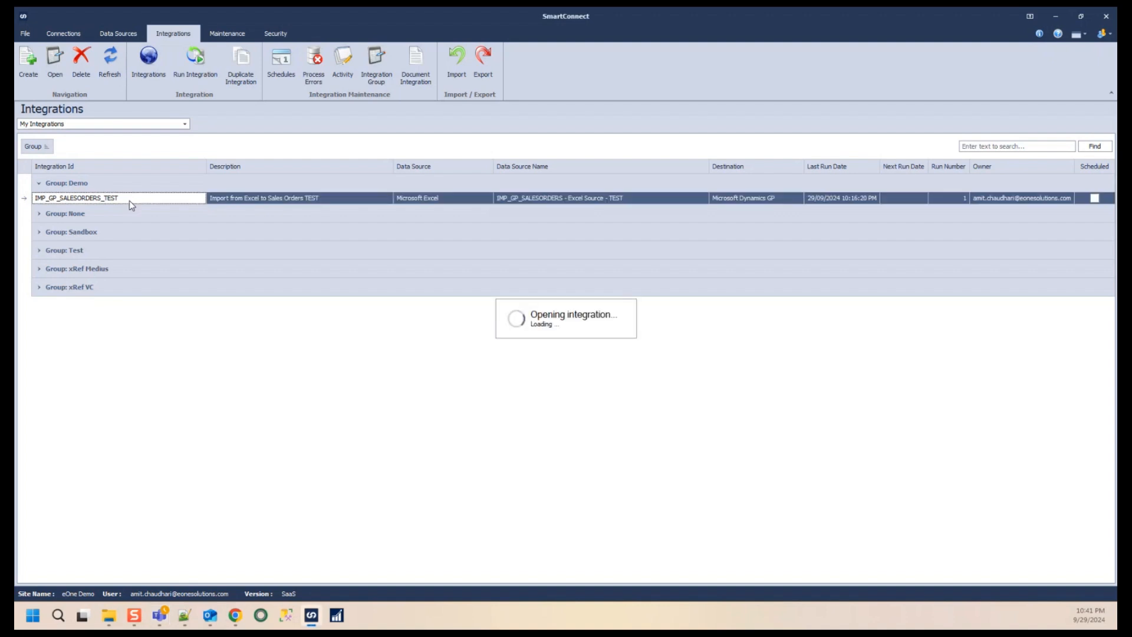
{"action": "left_click", "coordinate": [487, 151]}
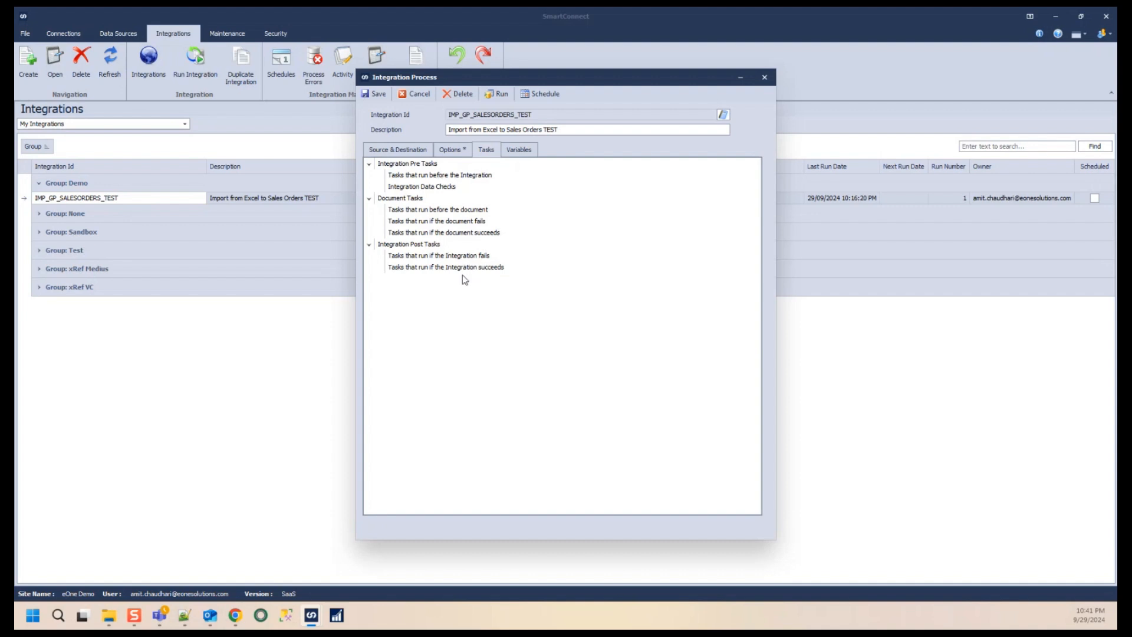
{"action": "left_click", "coordinate": [772, 81]}
- Open the Global Variables maintenance and add a user global variable named GBL_EMAIL_ERROR_LOG
{"action": "left_click", "coordinate": [26, 35]}
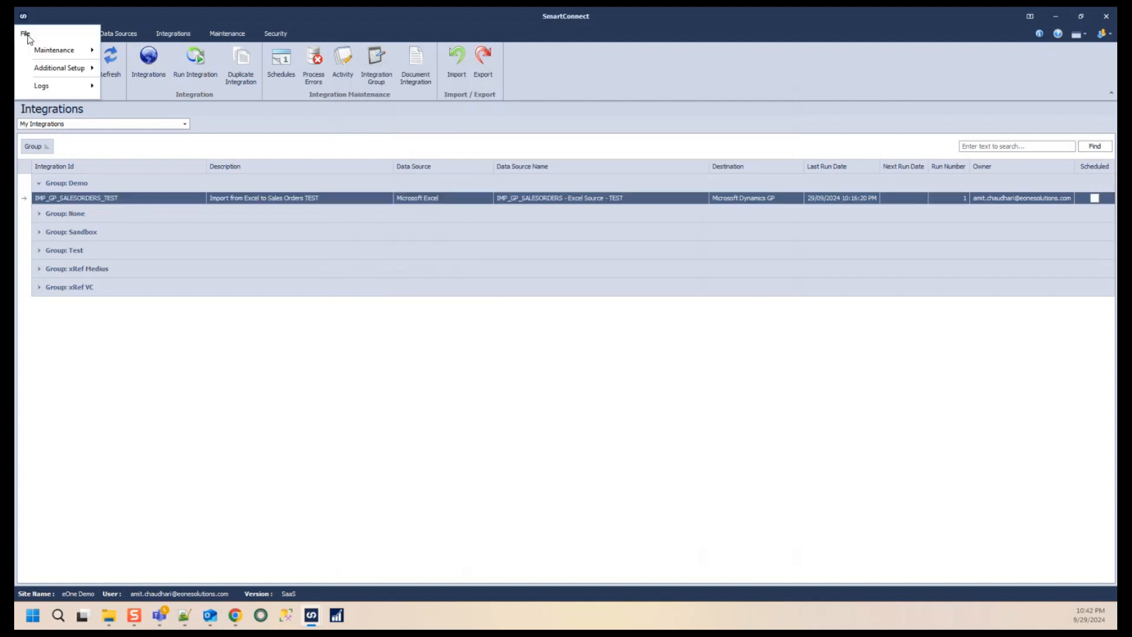
{"action": "mouse_move", "coordinate": [46, 56]}
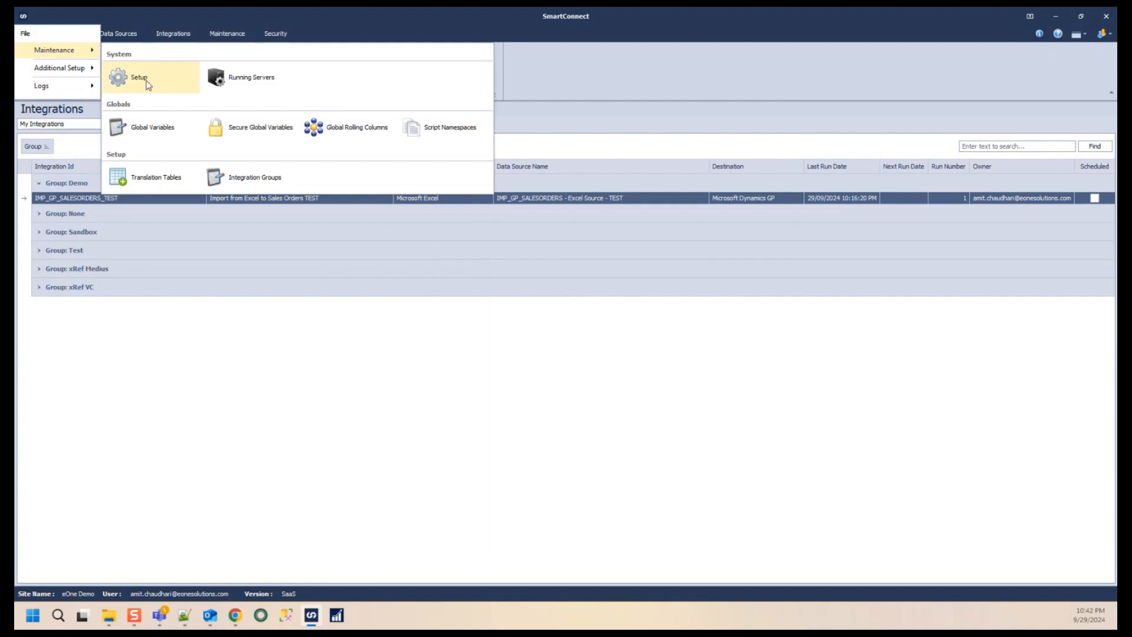
{"action": "left_click", "coordinate": [157, 133]}
{"action": "key", "text": "alt+Tab"}
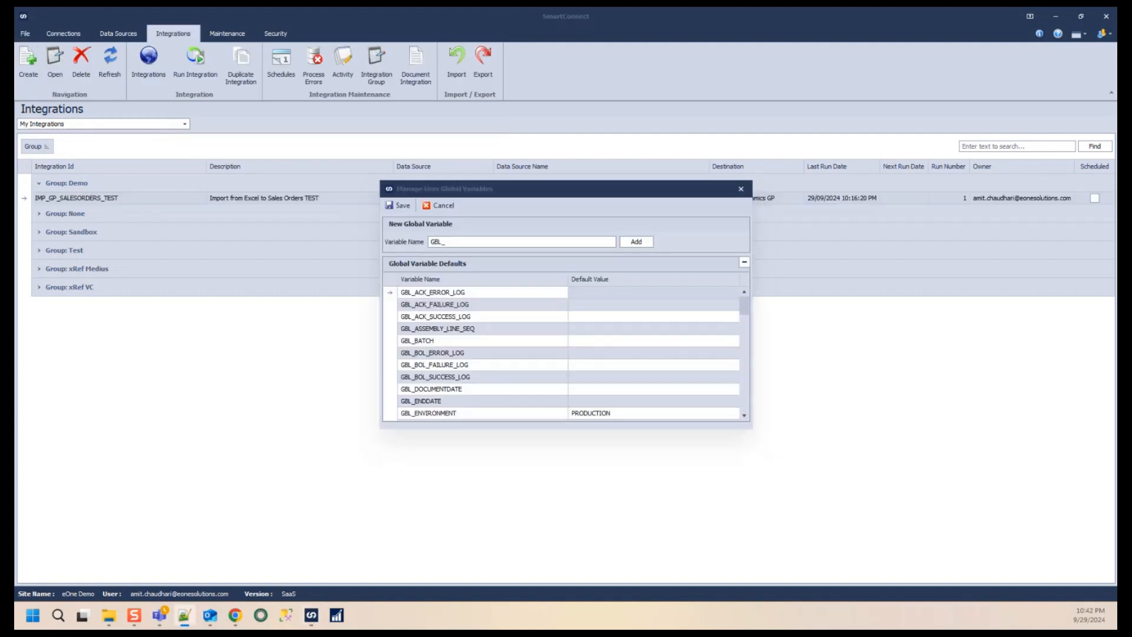
{"action": "left_click", "coordinate": [463, 242]}
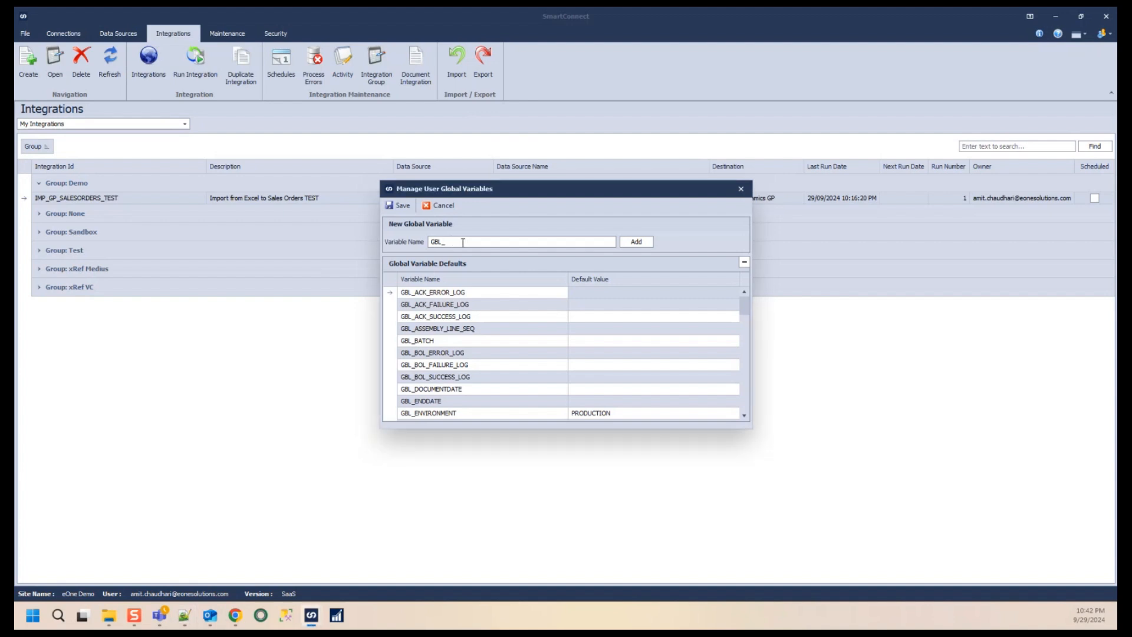
{"action": "type", "text": "EMAIL_ERROR_LOG"}
{"action": "left_click_drag", "start_coordinate": [505, 243], "coordinate": [426, 249]}
{"action": "left_click", "coordinate": [636, 242]}
- Add a global variable named GBL_EMAIL_SUCCESS_LOG
{"action": "left_click", "coordinate": [478, 242]}
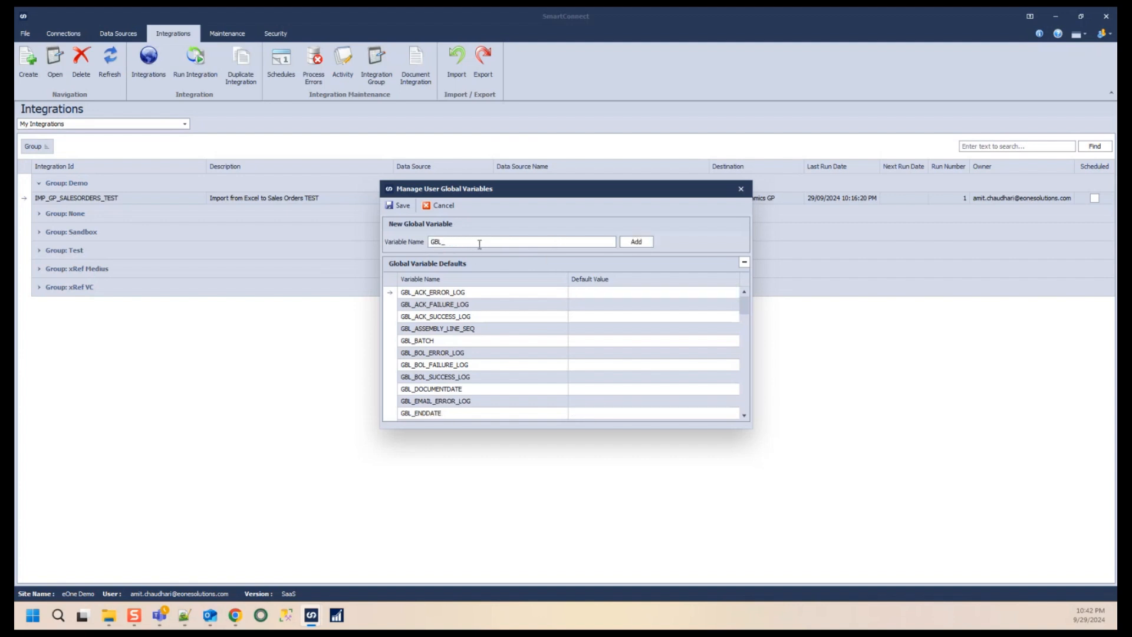
{"action": "type", "text": "EMAIL_SUCCESS_LOG"}
{"action": "left_click", "coordinate": [637, 242]}
- Add a global variable named GBL_EMAIL_FAILURE_LOG and save the global variables
{"action": "type", "text": "EMAIL_FAILURE_LOG"}
{"action": "left_click", "coordinate": [636, 242]}
{"action": "left_click", "coordinate": [401, 206]}
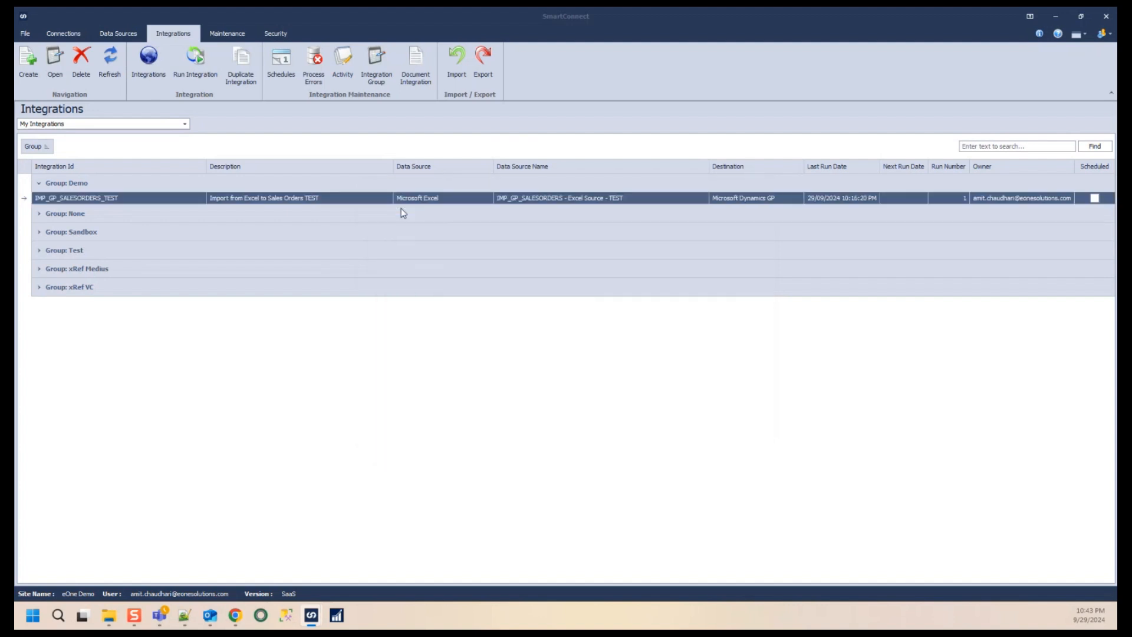
- Reopen the IMP_GP_SALESORDERS_TEST integration and look through its Tasks and Options tabs
{"action": "left_click", "coordinate": [110, 200]}
{"action": "double_click", "coordinate": [112, 201]}
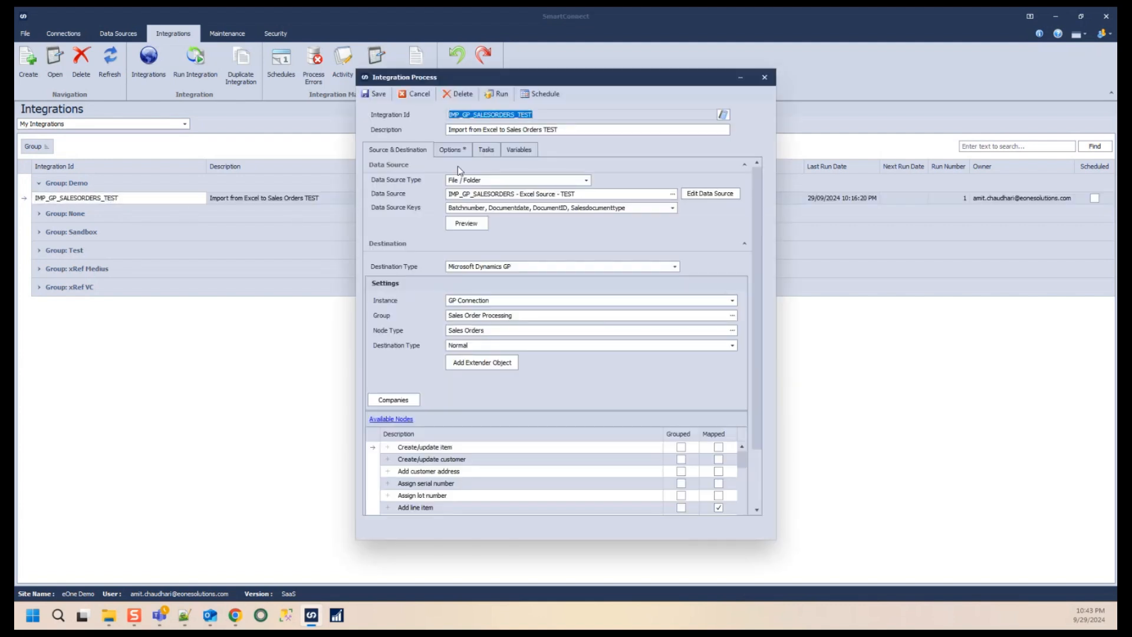
{"action": "left_click", "coordinate": [487, 151]}
{"action": "left_click", "coordinate": [463, 177]}
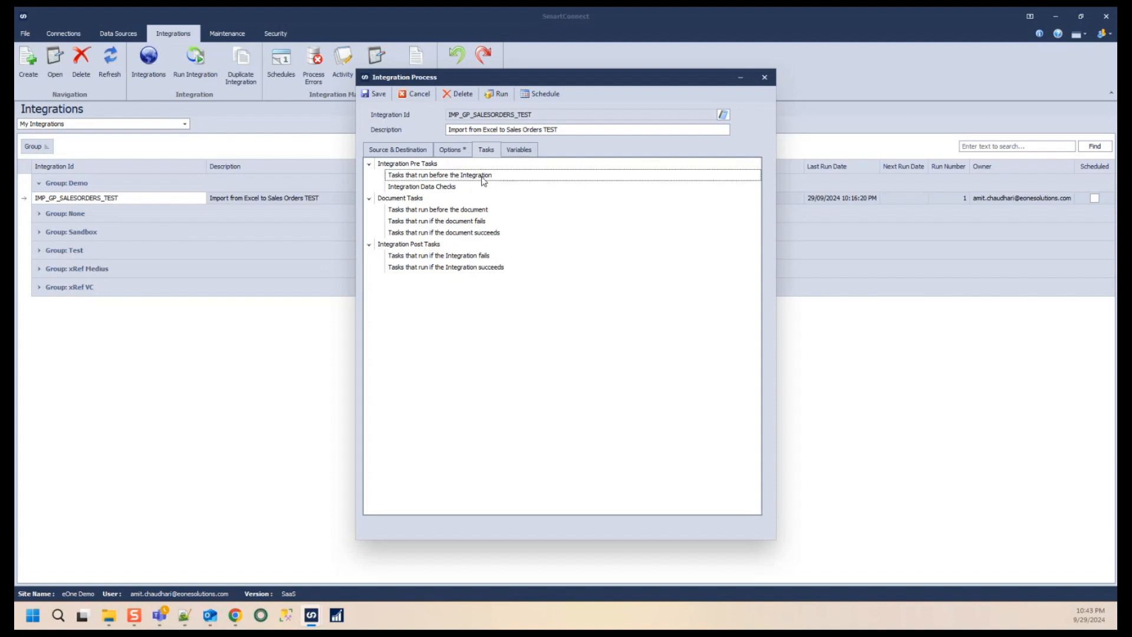
{"action": "left_click", "coordinate": [458, 154]}
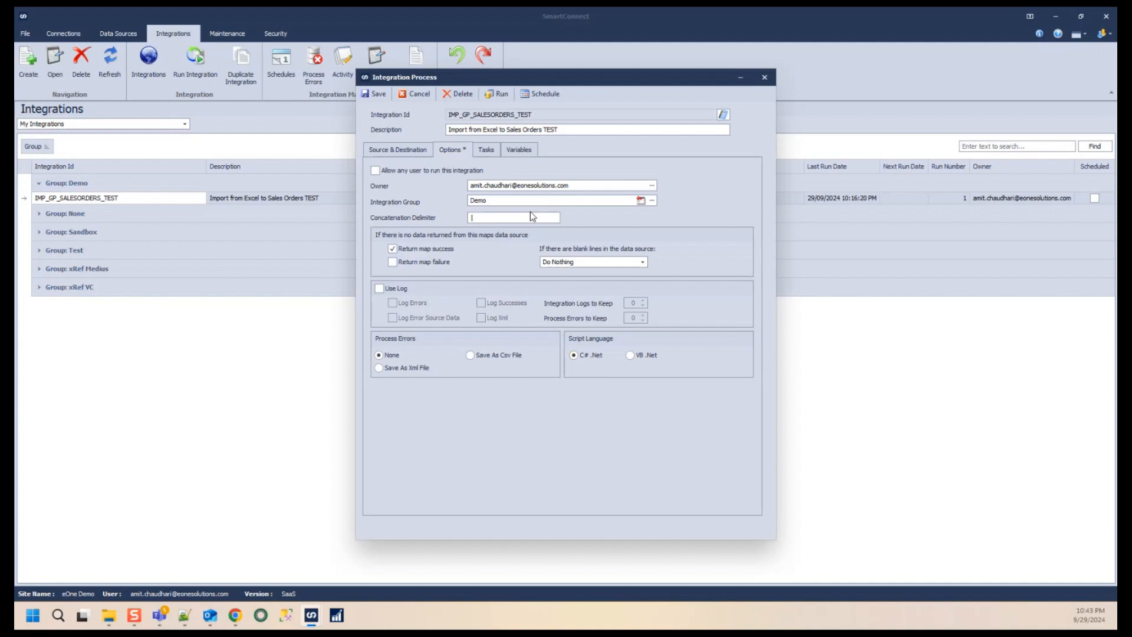
{"action": "left_click", "coordinate": [491, 155]}
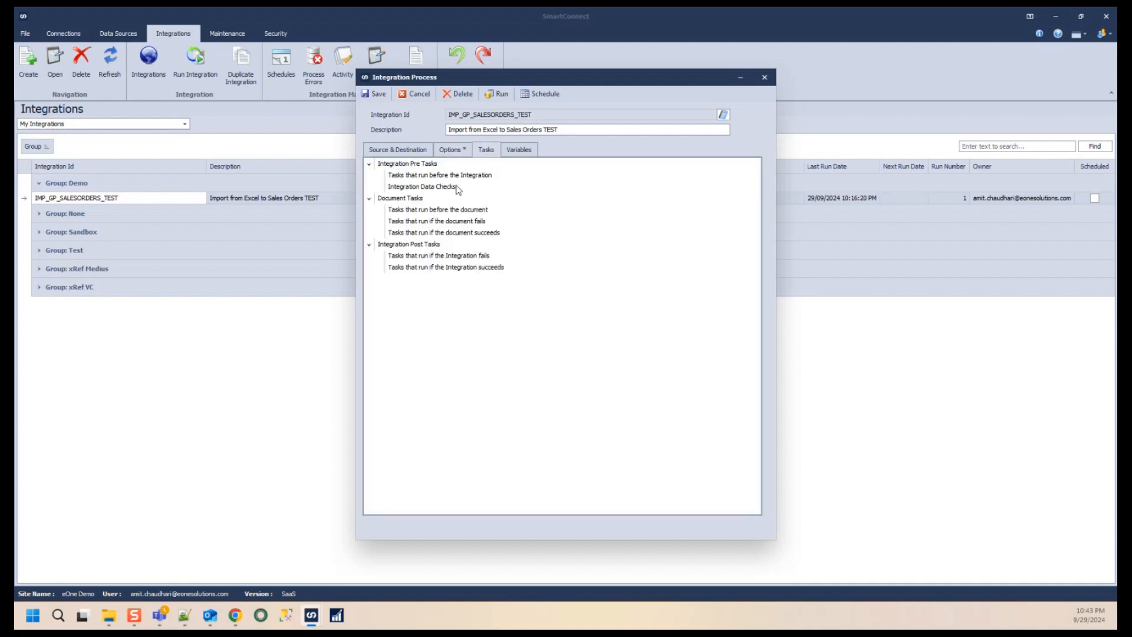
- Create a Run Script task under Tasks that run before the Integration and name it RESET_VAR
{"action": "left_click", "coordinate": [481, 176]}
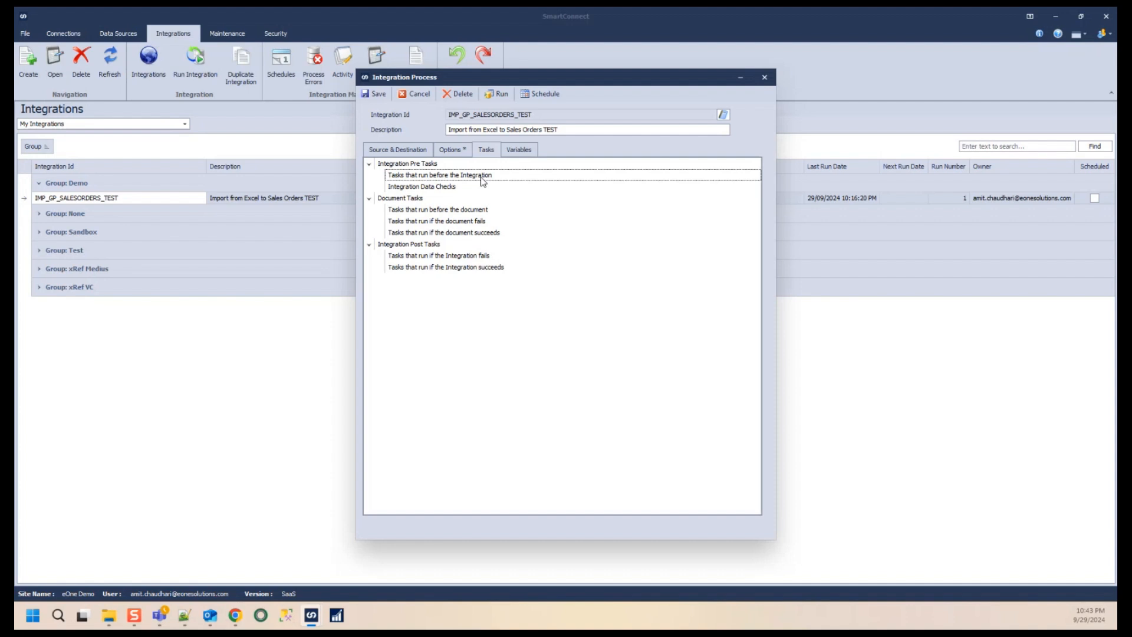
{"action": "right_click", "coordinate": [483, 181]}
{"action": "left_click", "coordinate": [423, 165]}
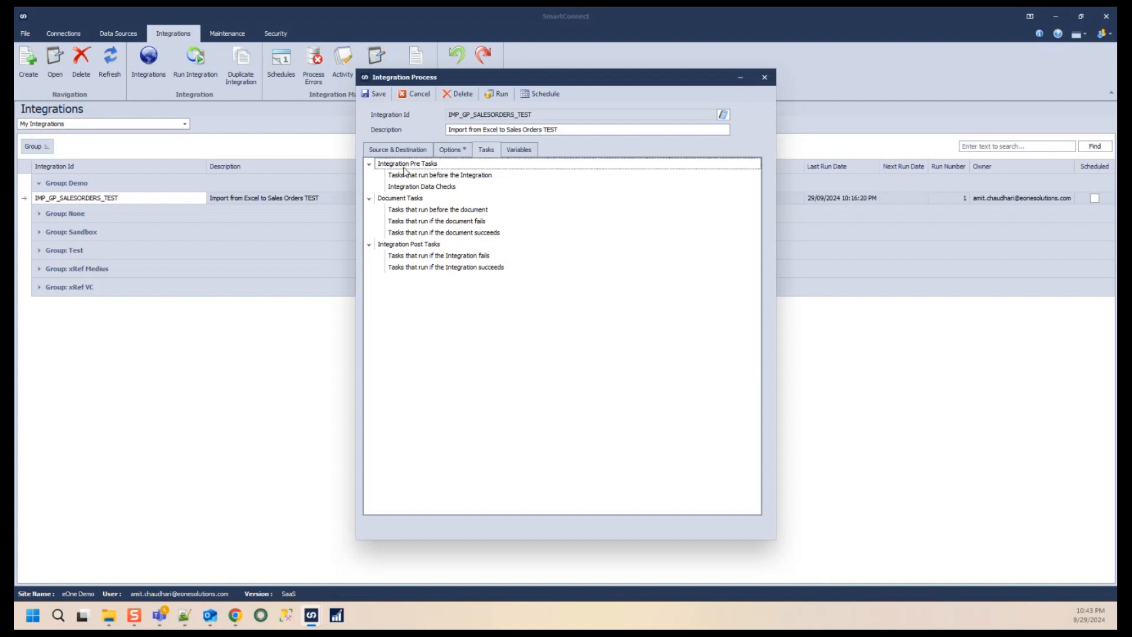
{"action": "left_click", "coordinate": [478, 181]}
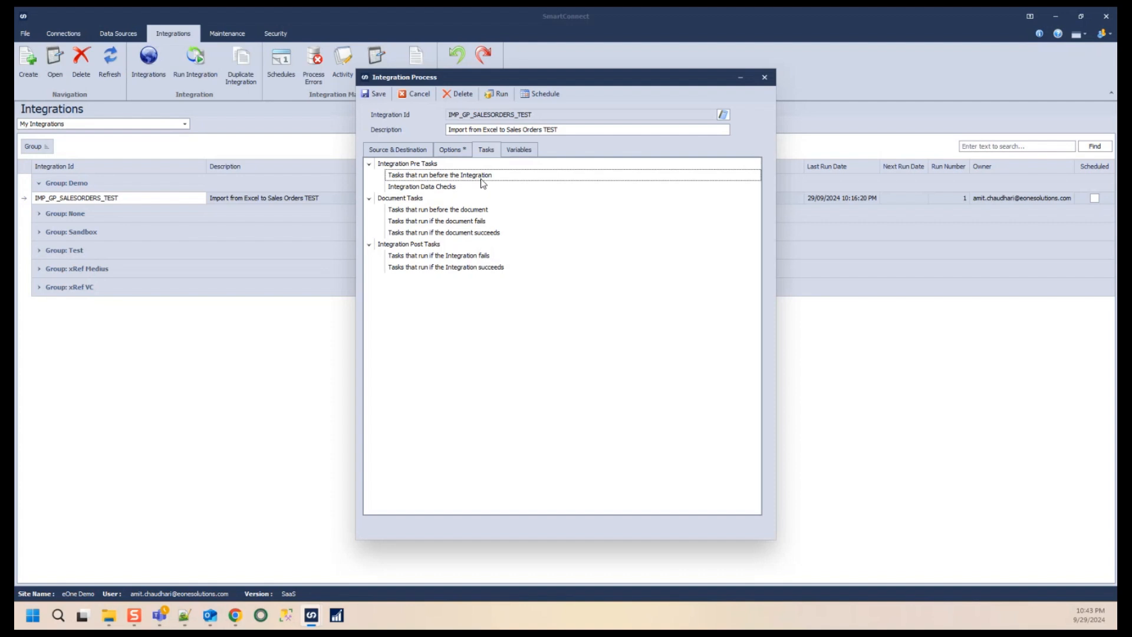
{"action": "right_click", "coordinate": [483, 183]}
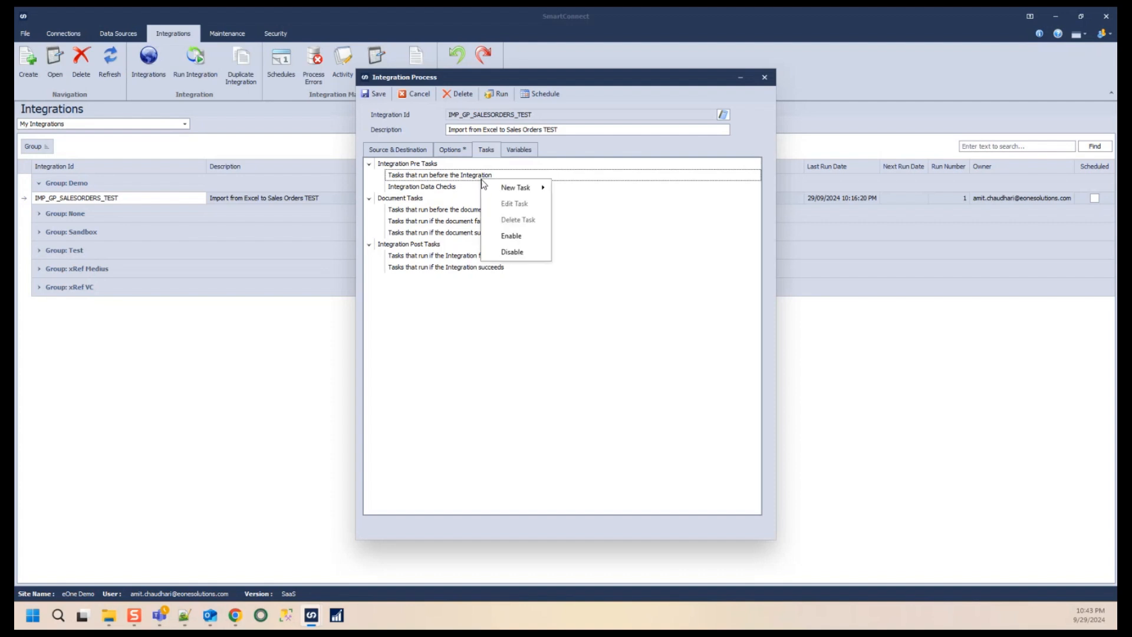
{"action": "mouse_move", "coordinate": [516, 189]}
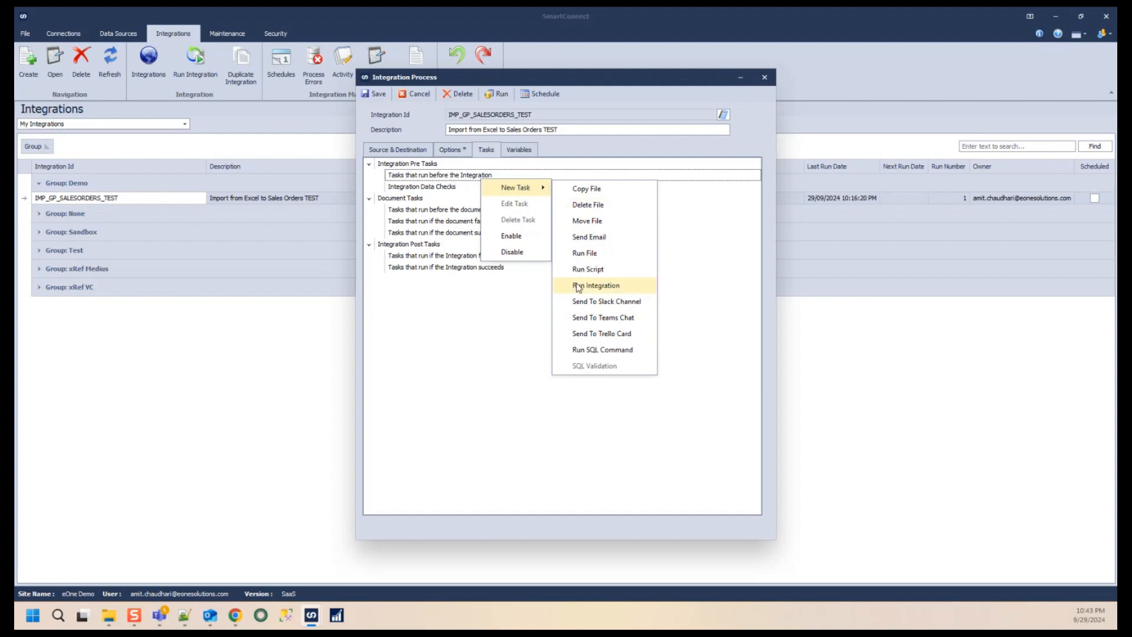
{"action": "left_click", "coordinate": [594, 271]}
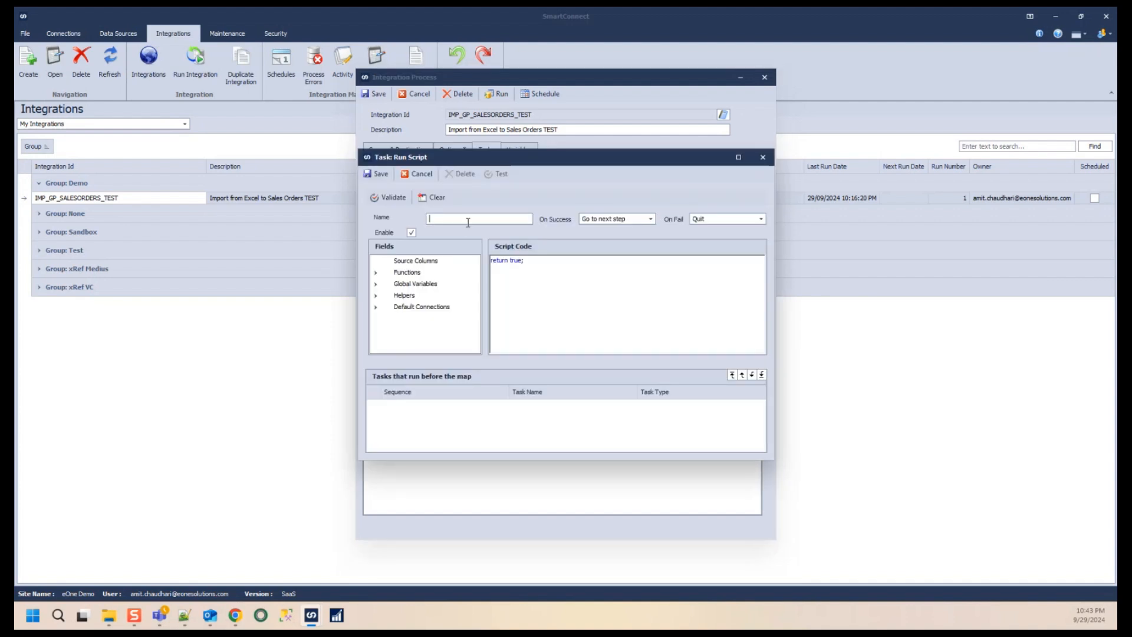
{"action": "type", "text": "RESET_VAR"}
{"action": "key", "text": "Return"}
- Add a script line setting the user variable GBL_EMAIL_ERROR_LOG to an empty string
{"action": "left_click", "coordinate": [376, 283]}
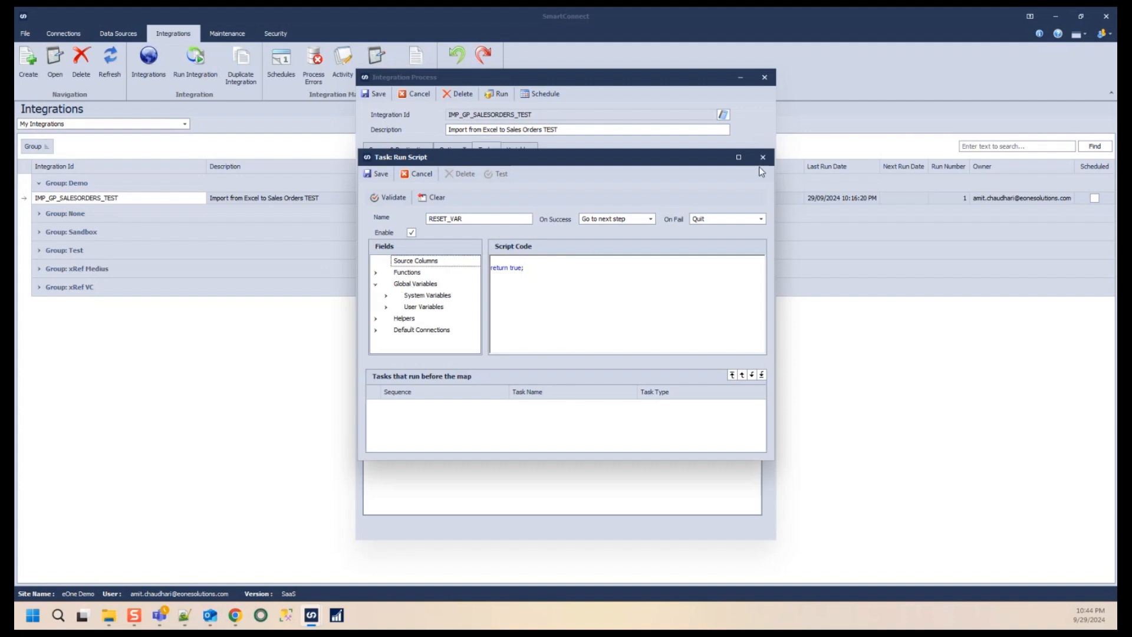
{"action": "left_click", "coordinate": [739, 157]}
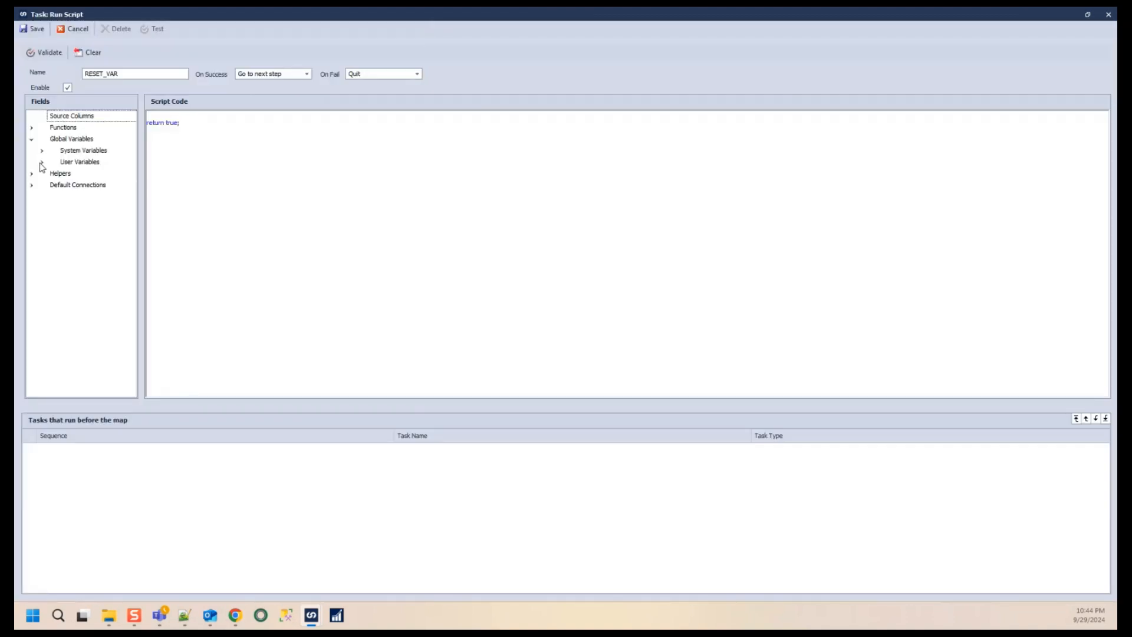
{"action": "left_click", "coordinate": [43, 163]}
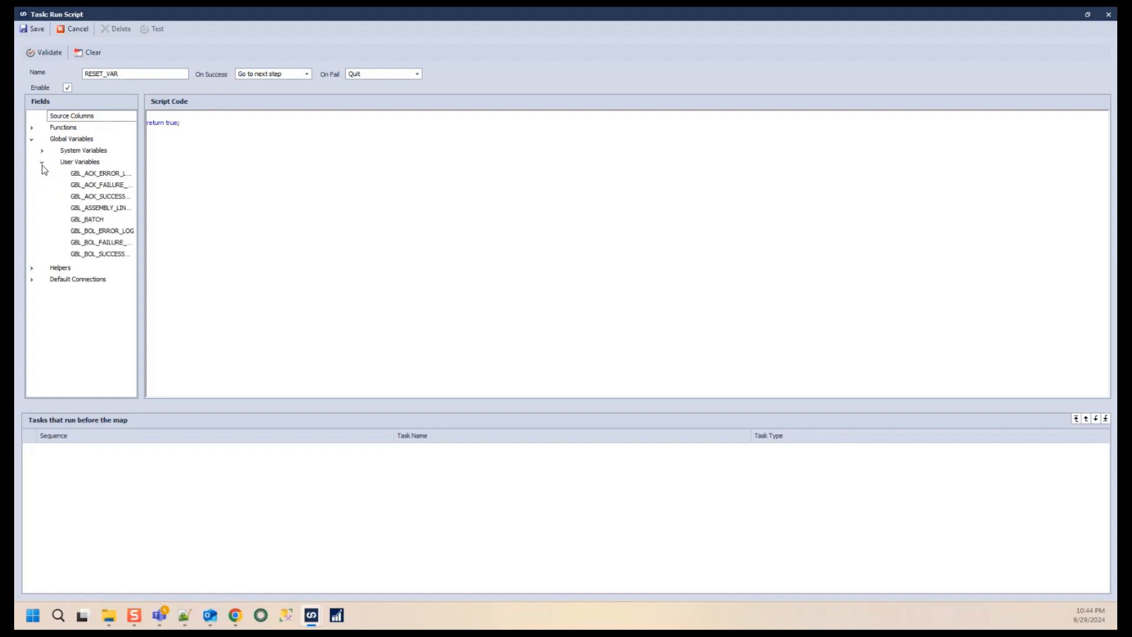
{"action": "left_click_drag", "start_coordinate": [141, 230], "coordinate": [273, 230]}
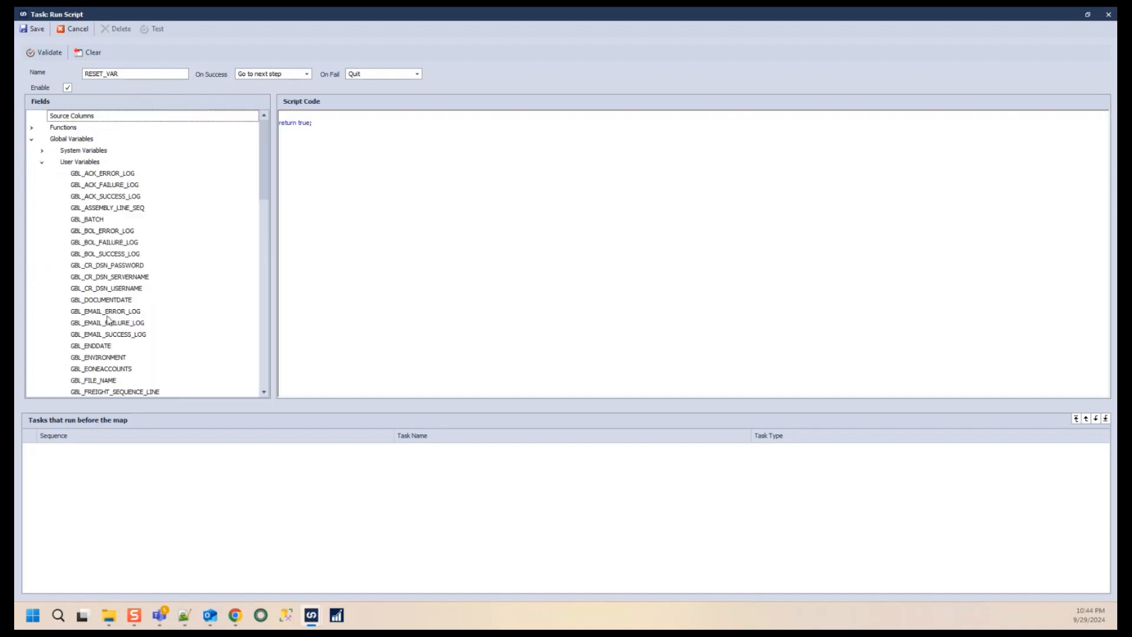
{"action": "left_click_drag", "start_coordinate": [109, 319], "coordinate": [287, 120]}
{"action": "type", "text": "= "}
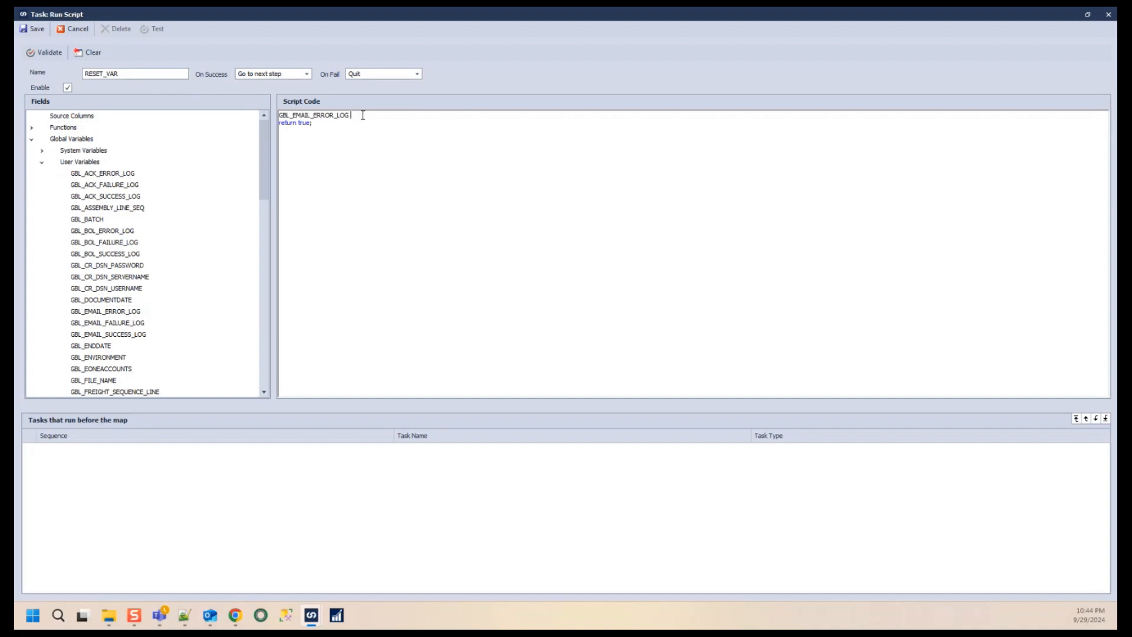
{"action": "type", "text": "\"\""}
{"action": "key", "text": "Return"}
- Add script lines setting GBL_EMAIL_FAILURE_LOG and GBL_EMAIL_SUCCESS_LOG to empty strings
{"action": "left_click", "coordinate": [109, 327]}
{"action": "left_click_drag", "start_coordinate": [108, 328], "coordinate": [298, 124]}
{"action": "type", "text": "= \"\";"}
{"action": "key", "text": "Return"}
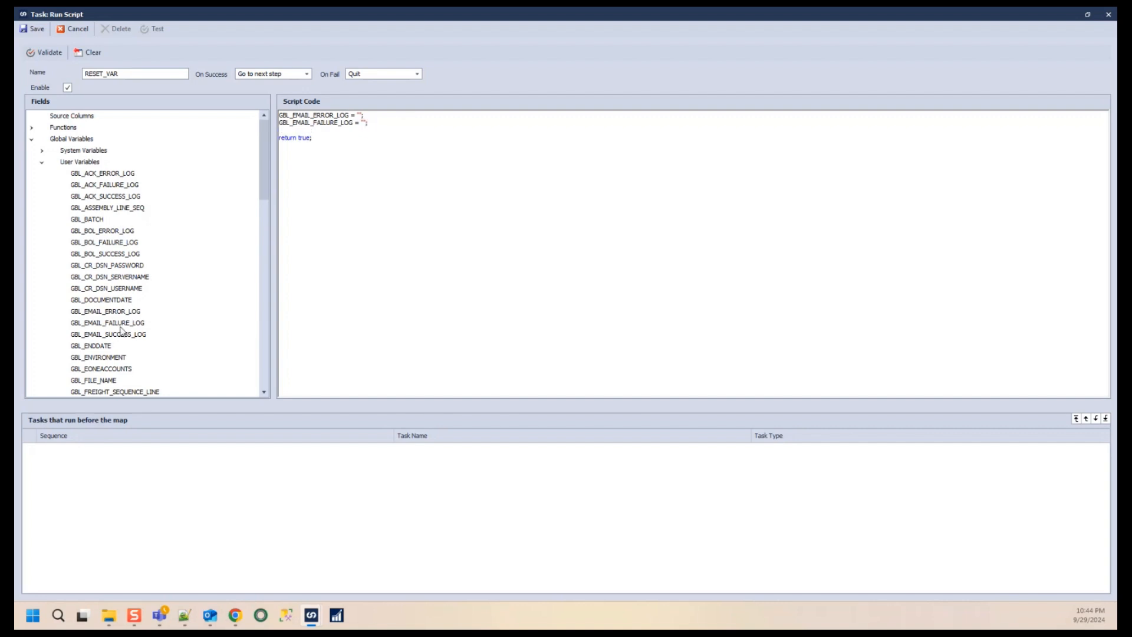
{"action": "left_click_drag", "start_coordinate": [124, 323], "coordinate": [305, 133]}
{"action": "type", "text": "= \"\";"}
- Validate the RESET_VAR script and save the task
{"action": "left_click", "coordinate": [517, 152]}
{"action": "left_click", "coordinate": [45, 52]}
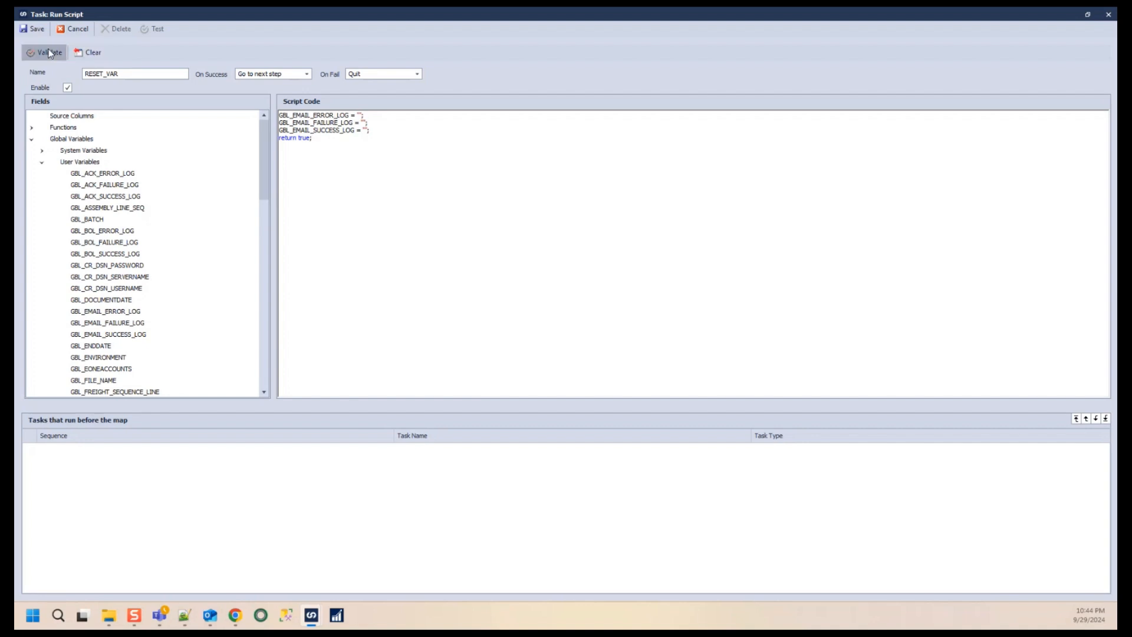
{"action": "left_click_drag", "start_coordinate": [567, 288], "coordinate": [380, 182]}
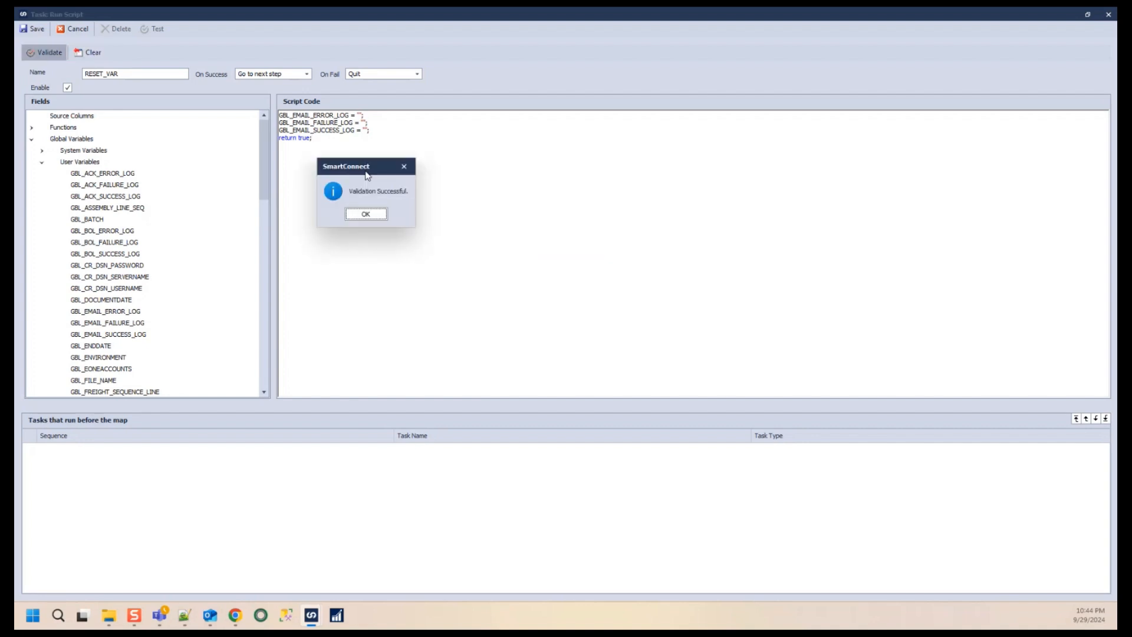
{"action": "left_click", "coordinate": [378, 217]}
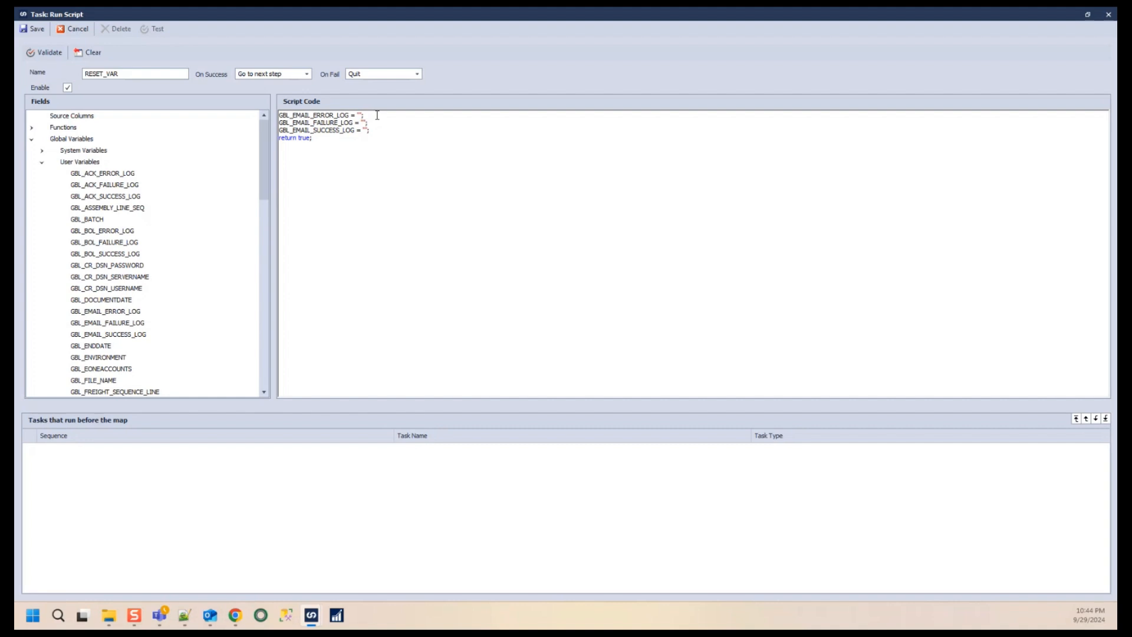
{"action": "left_click", "coordinate": [39, 33]}
- Start a new Run Script task under Tasks that run if the document fails
{"action": "left_click", "coordinate": [475, 233]}
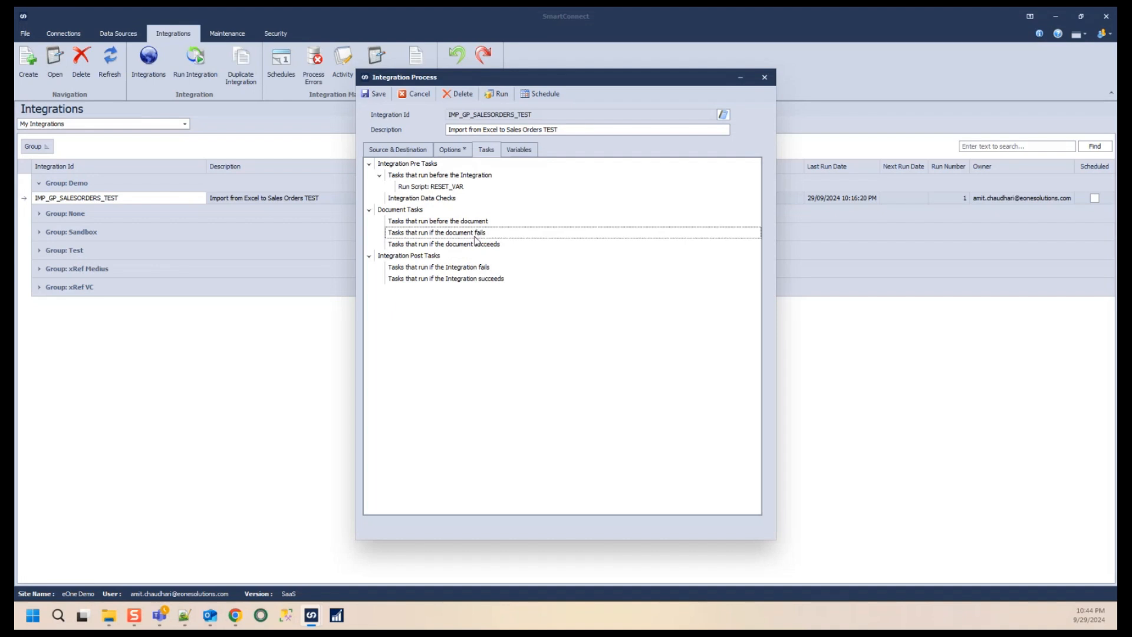
{"action": "right_click", "coordinate": [479, 234]}
{"action": "right_click", "coordinate": [472, 238]}
{"action": "right_click", "coordinate": [472, 239]}
{"action": "mouse_move", "coordinate": [500, 253]}
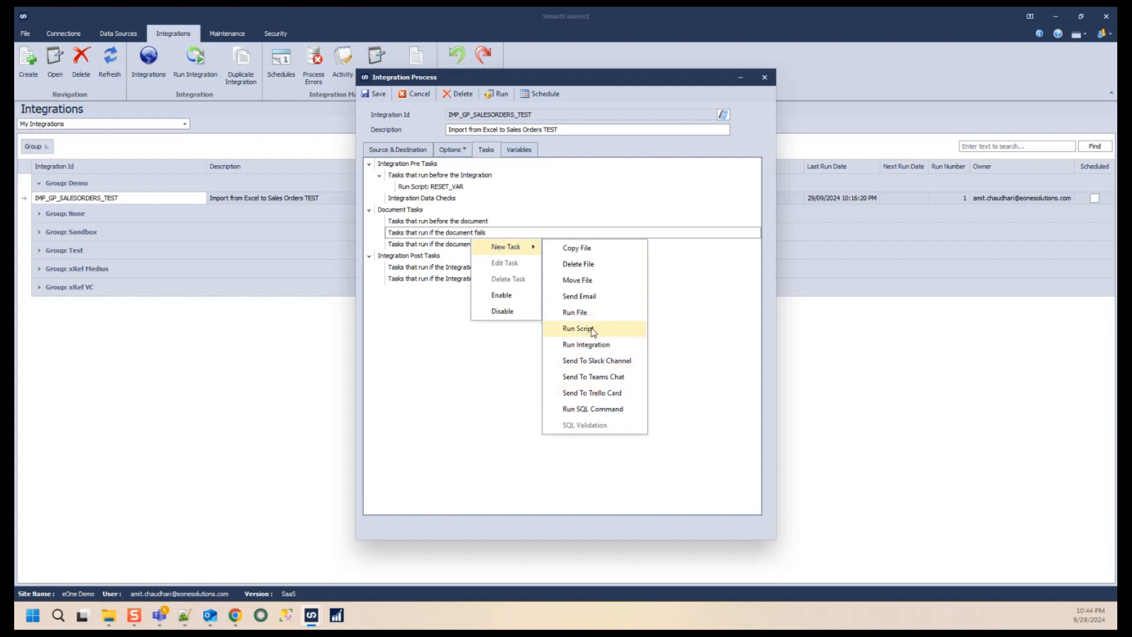
{"action": "left_click", "coordinate": [434, 239]}
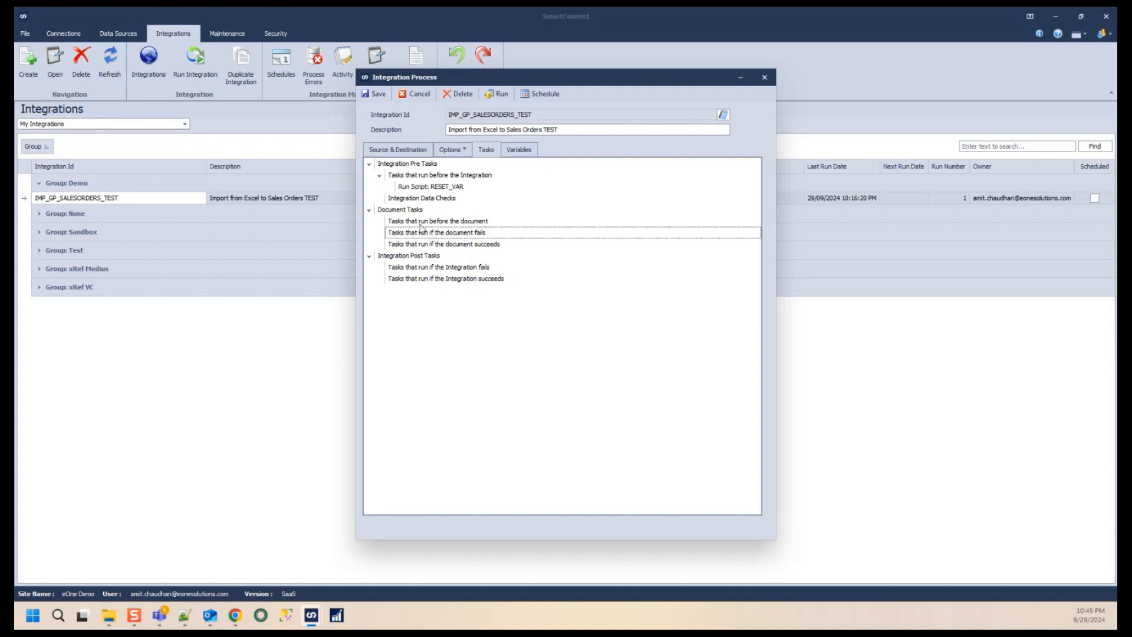
{"action": "right_click", "coordinate": [480, 238]}
{"action": "mouse_move", "coordinate": [513, 244]}
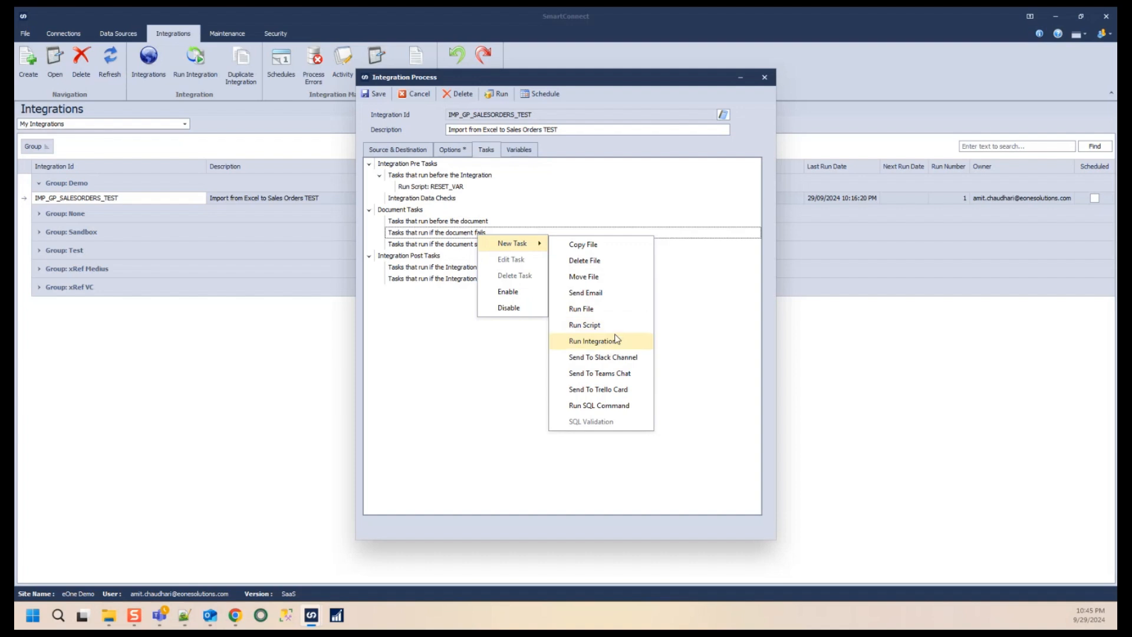
{"action": "left_click", "coordinate": [442, 240]}
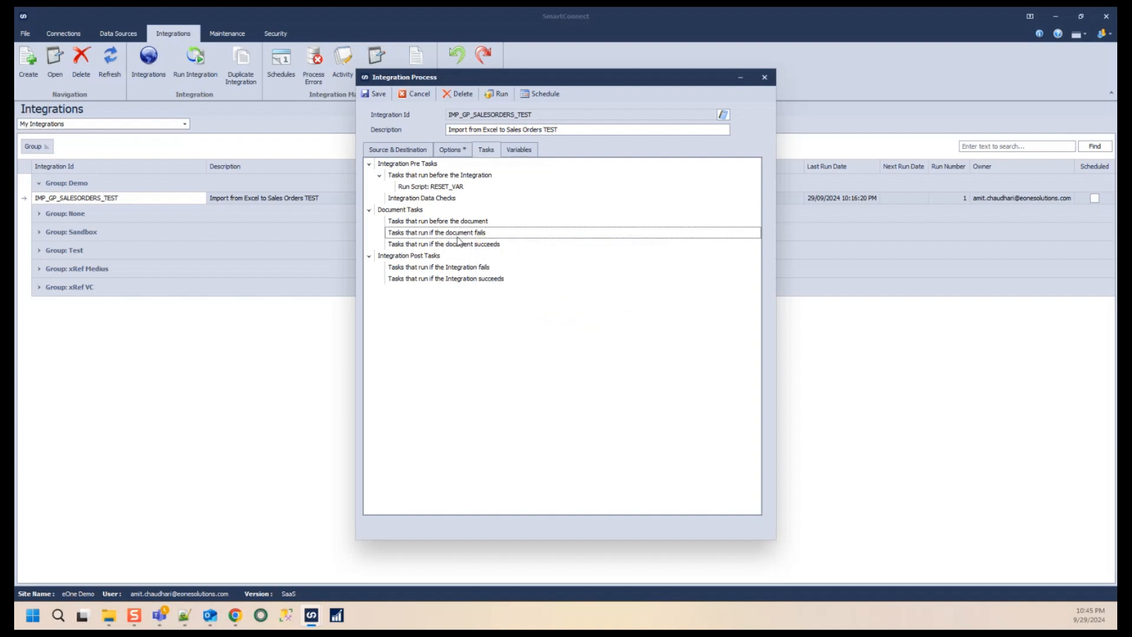
{"action": "right_click", "coordinate": [481, 238]}
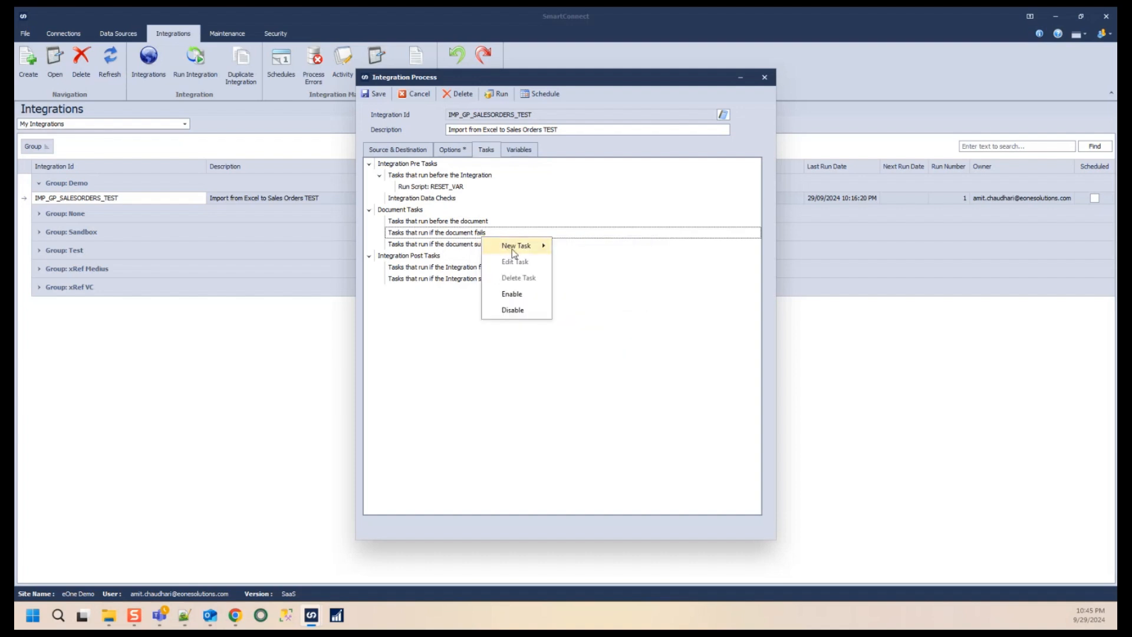
{"action": "mouse_move", "coordinate": [512, 248]}
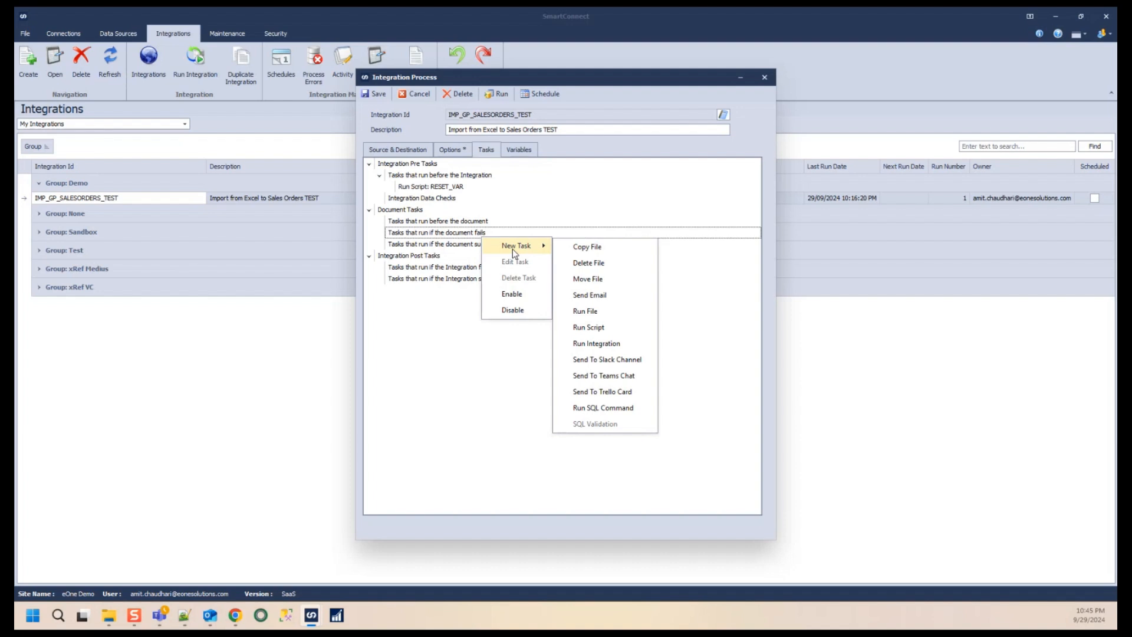
{"action": "left_click", "coordinate": [603, 332]}
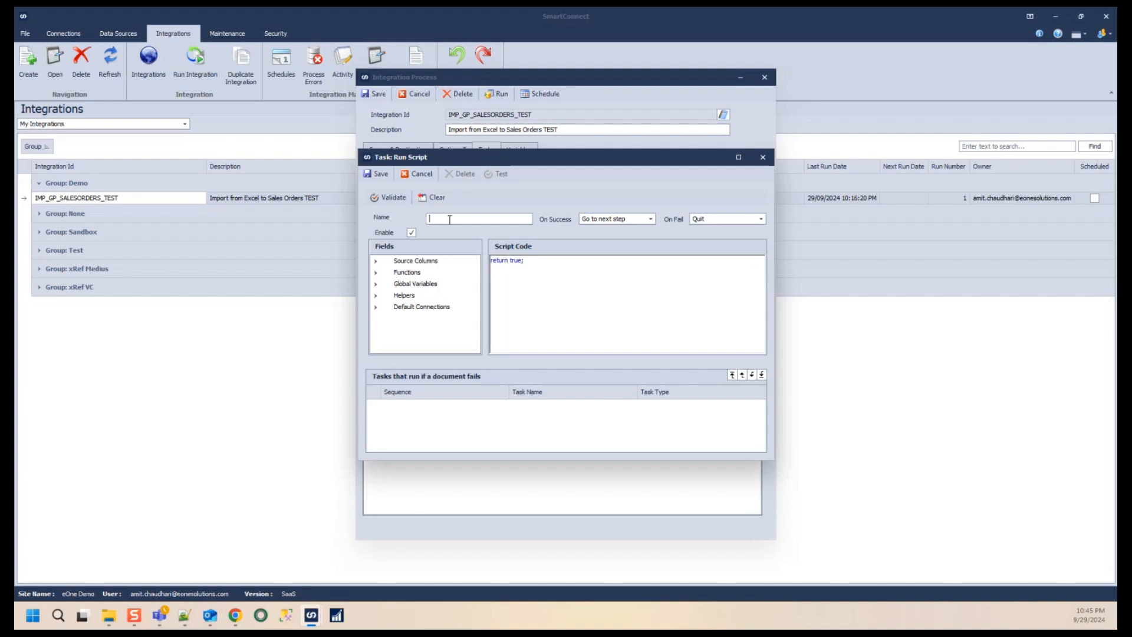
- Name the new script task CAPTURE_FAILURE_MSG and insert blank lines above the return statement in the script code
{"action": "left_click", "coordinate": [453, 221]}
{"action": "type", "text": "CAPTURE_FAILURE_MSG"}
{"action": "left_click", "coordinate": [492, 260]}
{"action": "key", "text": "Return"}
{"action": "key", "text": "Return"}
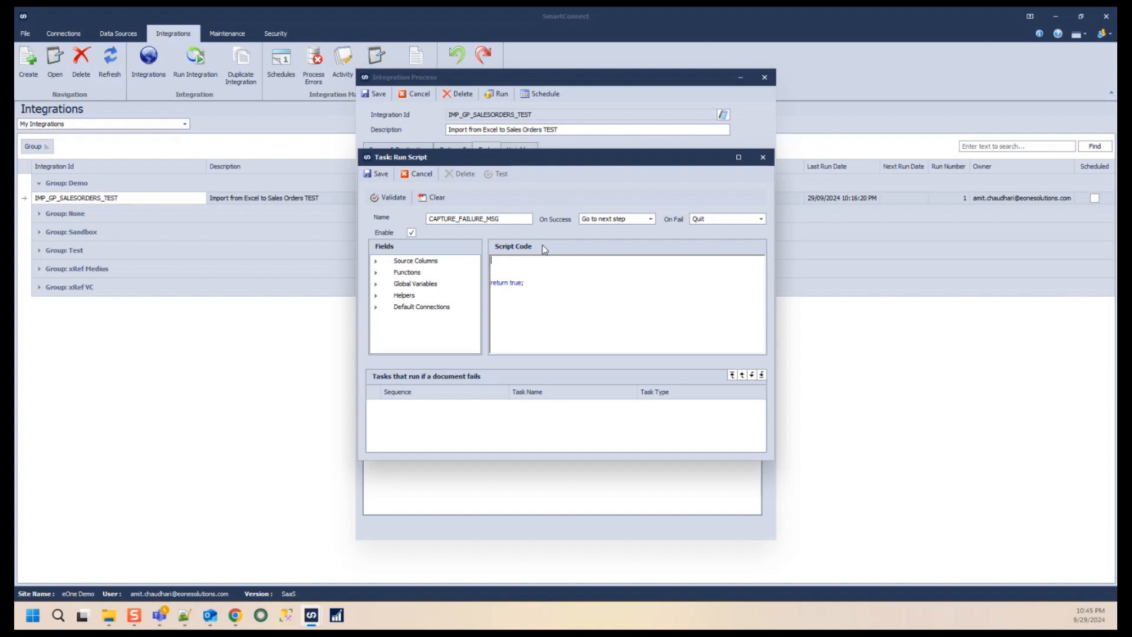
- Start the script with GBL_EMAIL_FAILURE_LOG = GBL_EMAIL_FAILURE_LOG + using the user variable from the field list
{"action": "left_click", "coordinate": [375, 260]}
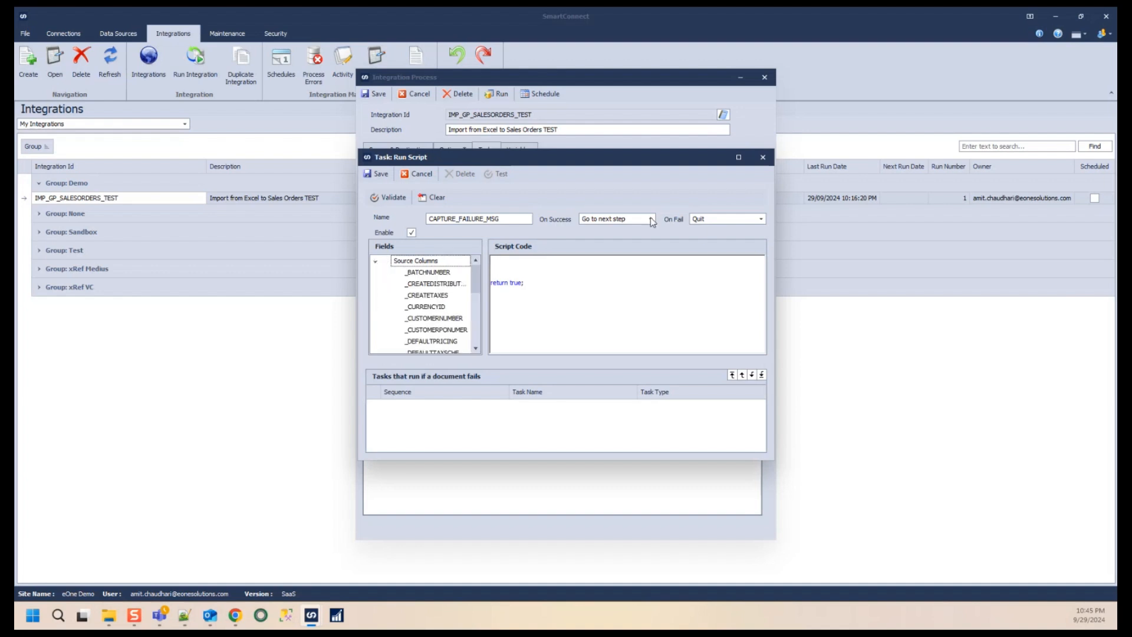
{"action": "left_click", "coordinate": [739, 156]}
{"action": "left_click", "coordinate": [34, 118]}
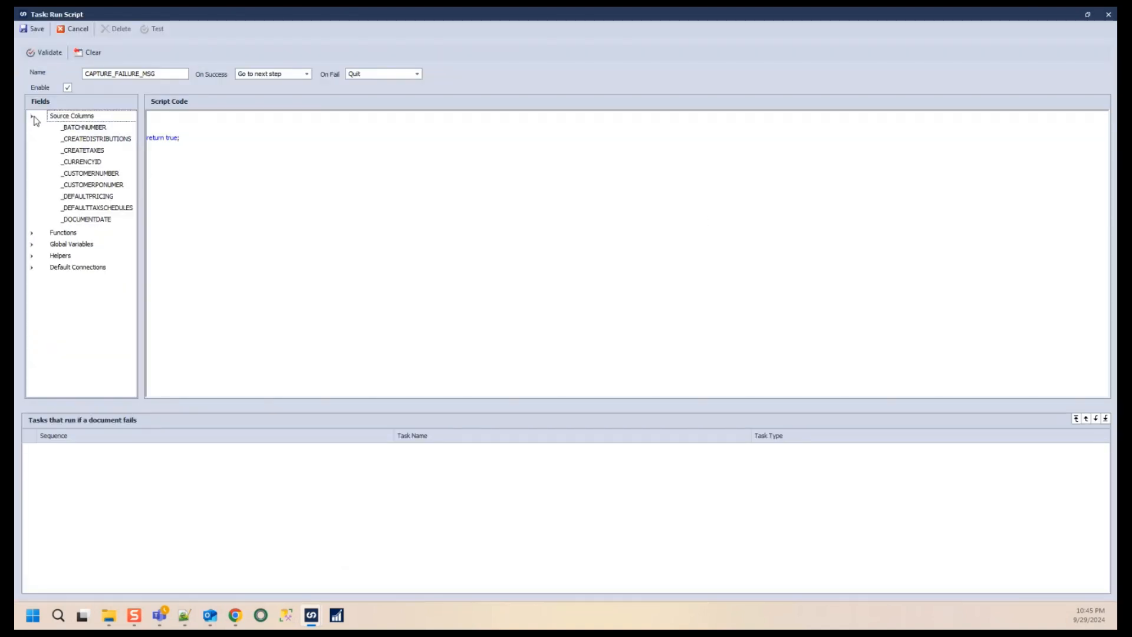
{"action": "left_click", "coordinate": [32, 140]}
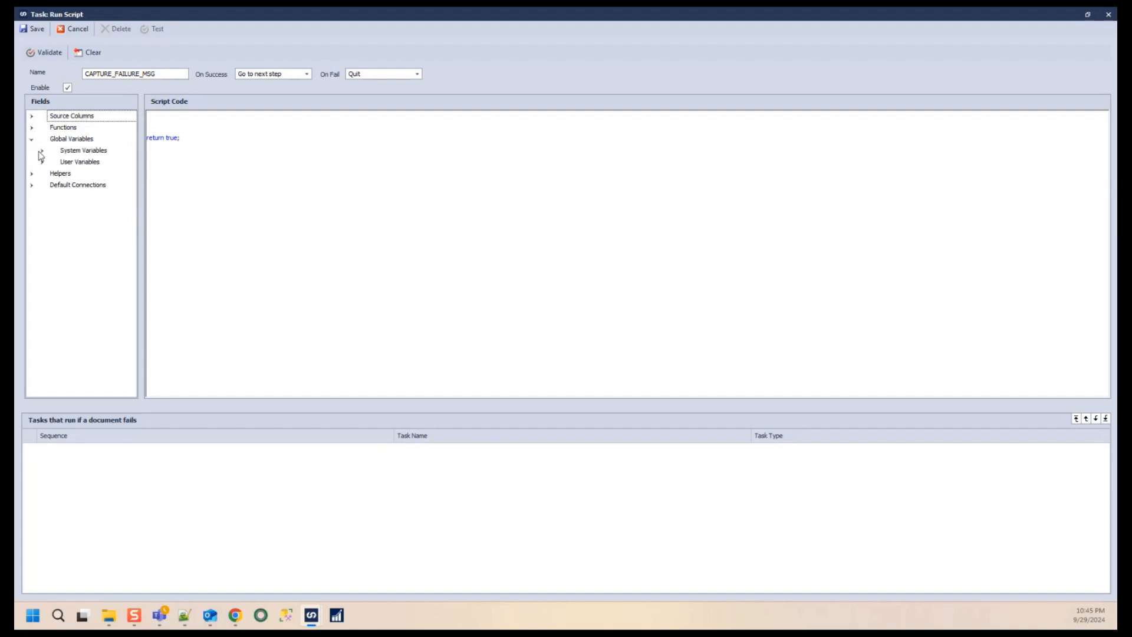
{"action": "left_click", "coordinate": [41, 162]}
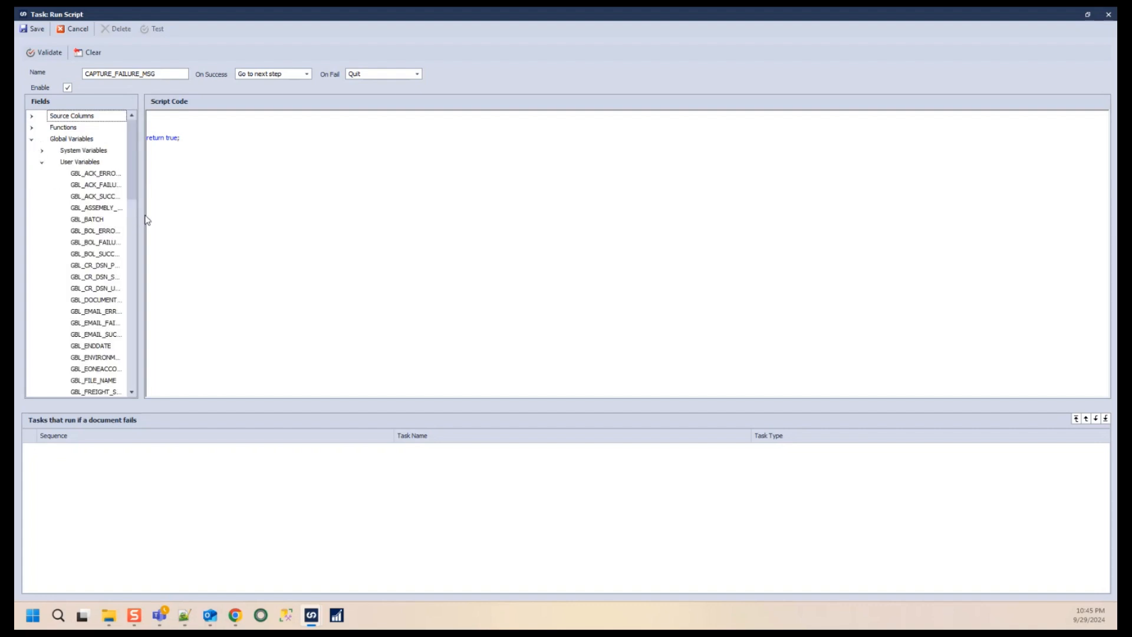
{"action": "left_click_drag", "start_coordinate": [141, 221], "coordinate": [314, 225]}
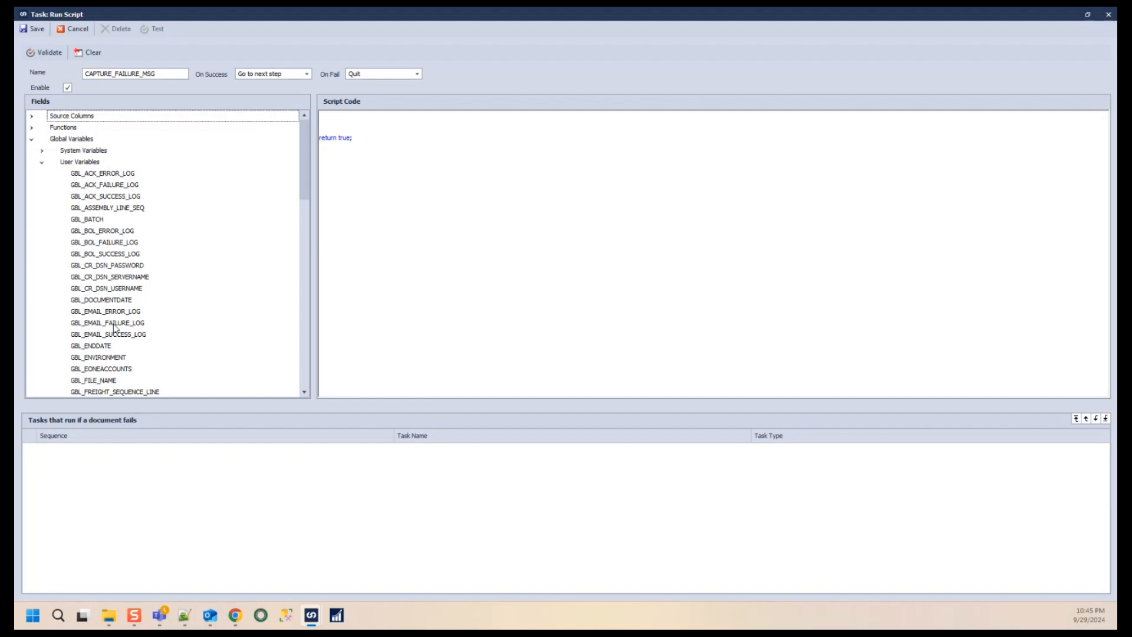
{"action": "left_click_drag", "start_coordinate": [115, 328], "coordinate": [340, 125]}
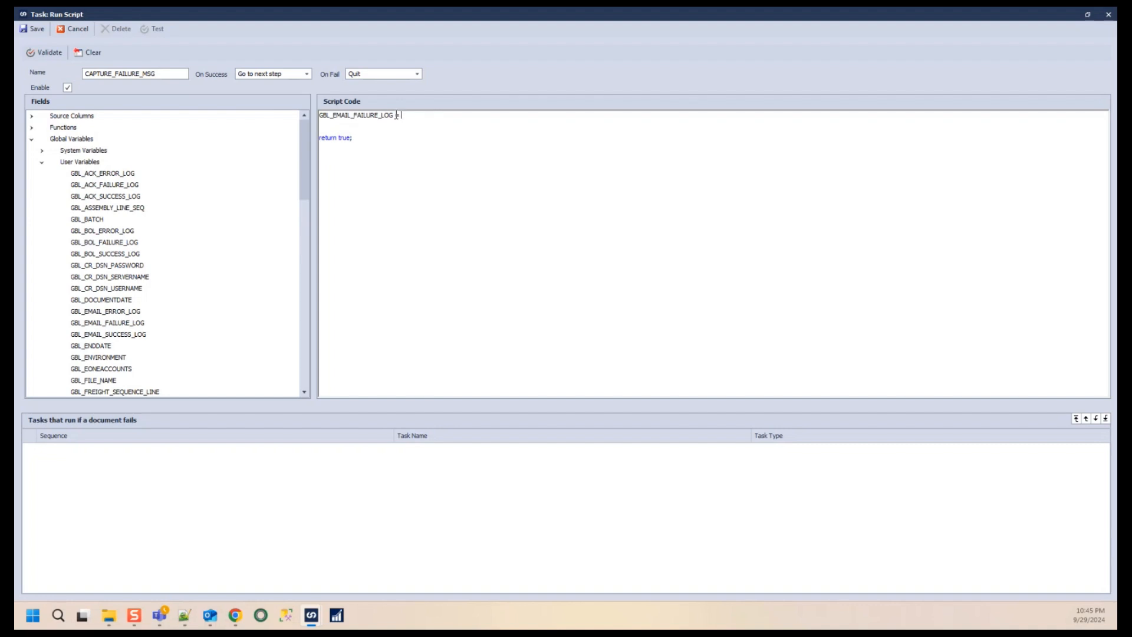
{"action": "left_click_drag", "start_coordinate": [394, 115], "coordinate": [314, 117]}
{"action": "key", "text": "ctrl+c"}
{"action": "left_click", "coordinate": [426, 115]}
{"action": "key", "text": "ctrl+v"}
{"action": "type", "text": "+"}
{"action": "key", "text": "Return"}
{"action": "key", "text": "Tab"}
- Add a line Enrionment.NewLine + "Customer PO Number: " + followed by the _CUSTOMERPONUMER source column
{"action": "type", "text": "En"}
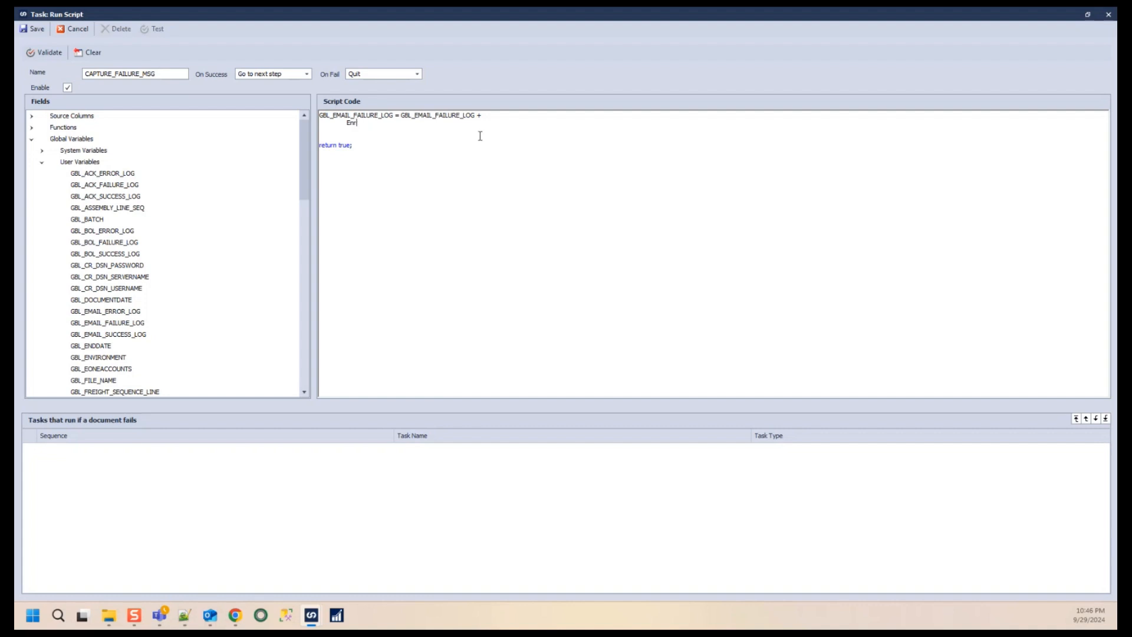
{"action": "type", "text": "rionment.NewLine + \"Customer PO Number: \" +"}
{"action": "left_click", "coordinate": [32, 139]}
{"action": "left_click", "coordinate": [32, 116]}
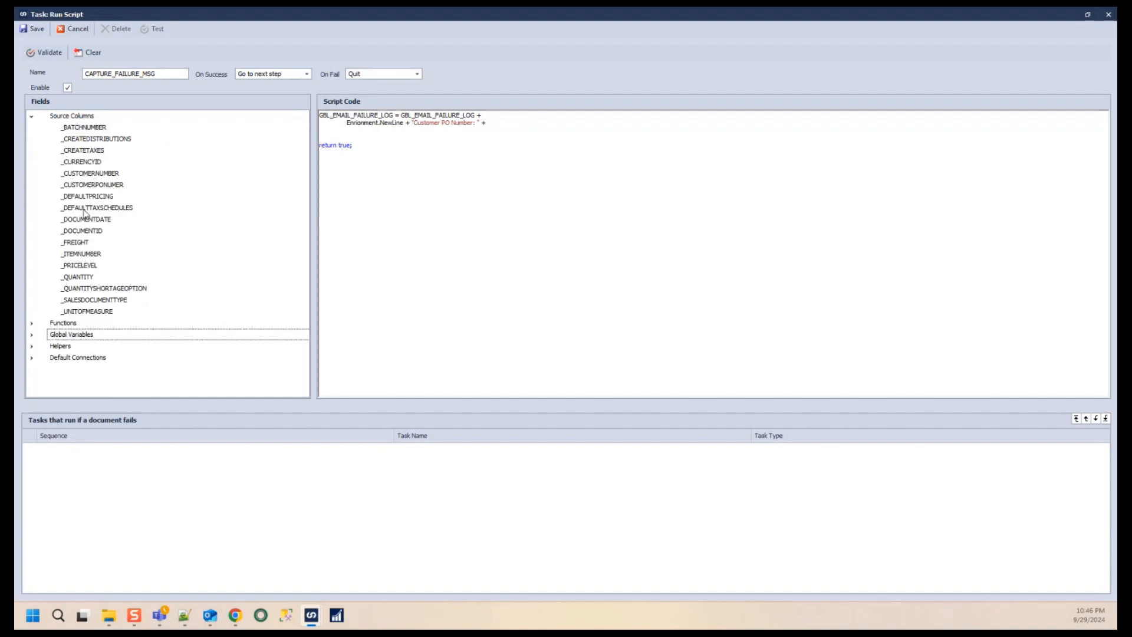
{"action": "left_click_drag", "start_coordinate": [103, 187], "coordinate": [519, 125]}
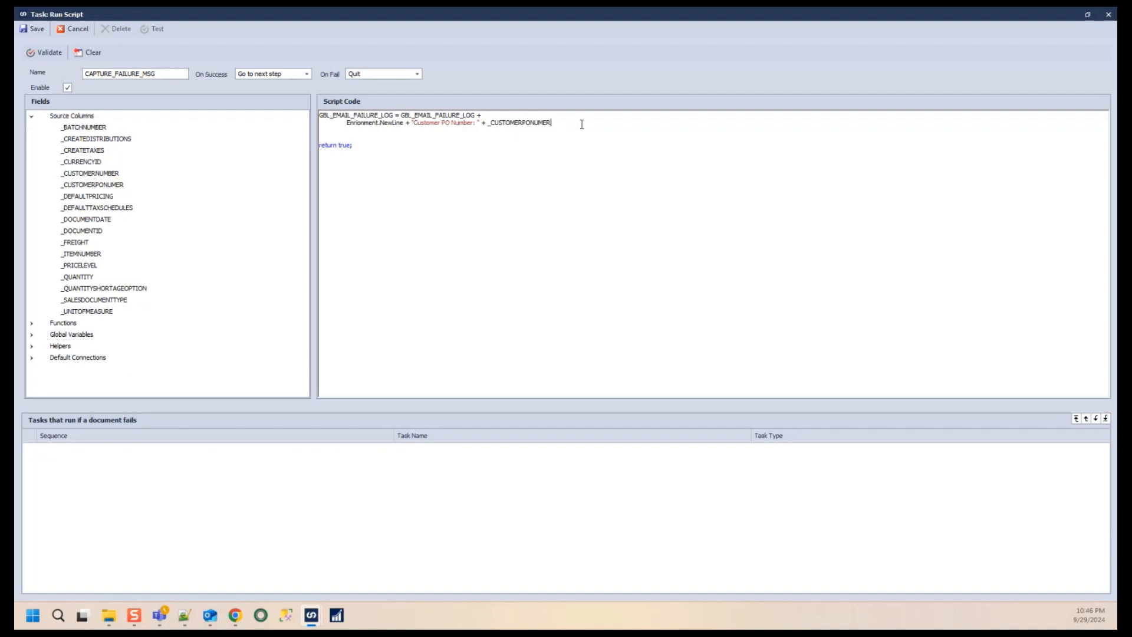
- Append .Trim() + to the PO number line and duplicate that line below it
{"action": "type", "text": "+"}
{"action": "left_click", "coordinate": [553, 123]}
{"action": "type", "text": ".Trim() +"}
{"action": "left_click", "coordinate": [599, 124]}
{"action": "left_click_drag", "start_coordinate": [578, 122], "coordinate": [350, 120]}
{"action": "key", "text": "ctrl+c"}
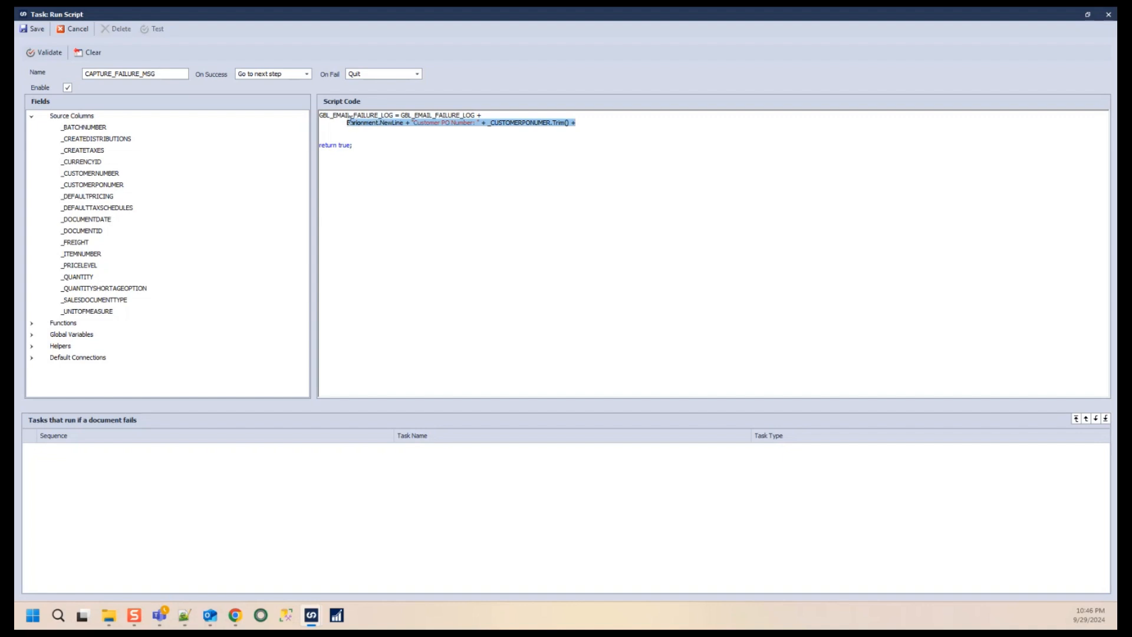
{"action": "left_click", "coordinate": [582, 122]}
{"action": "key", "text": "Return"}
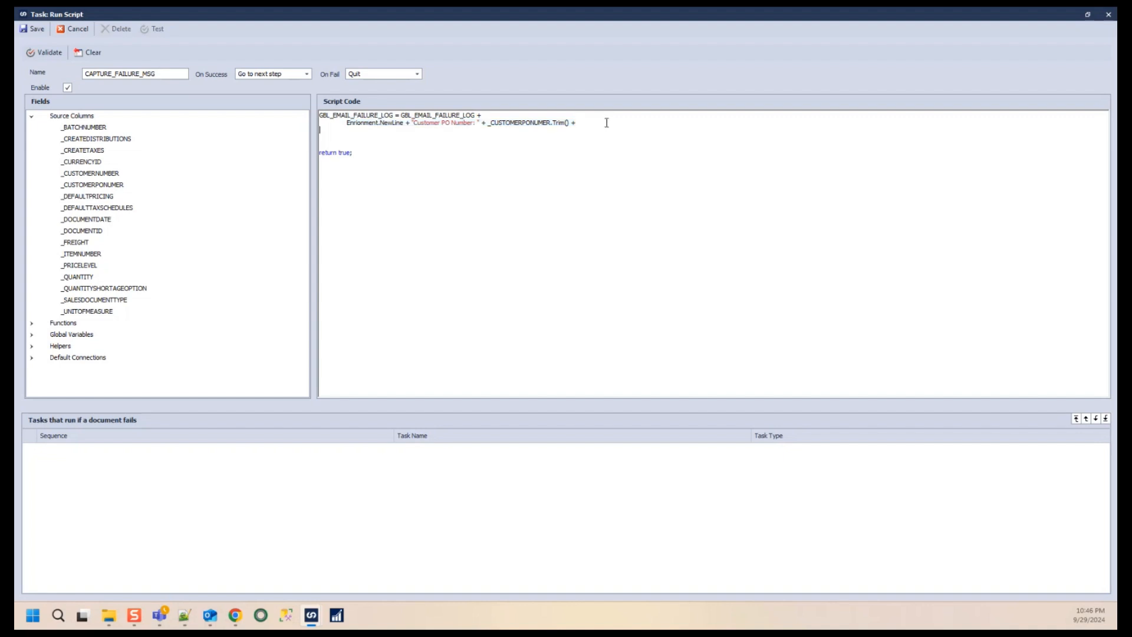
{"action": "key", "text": "ctrl+v"}
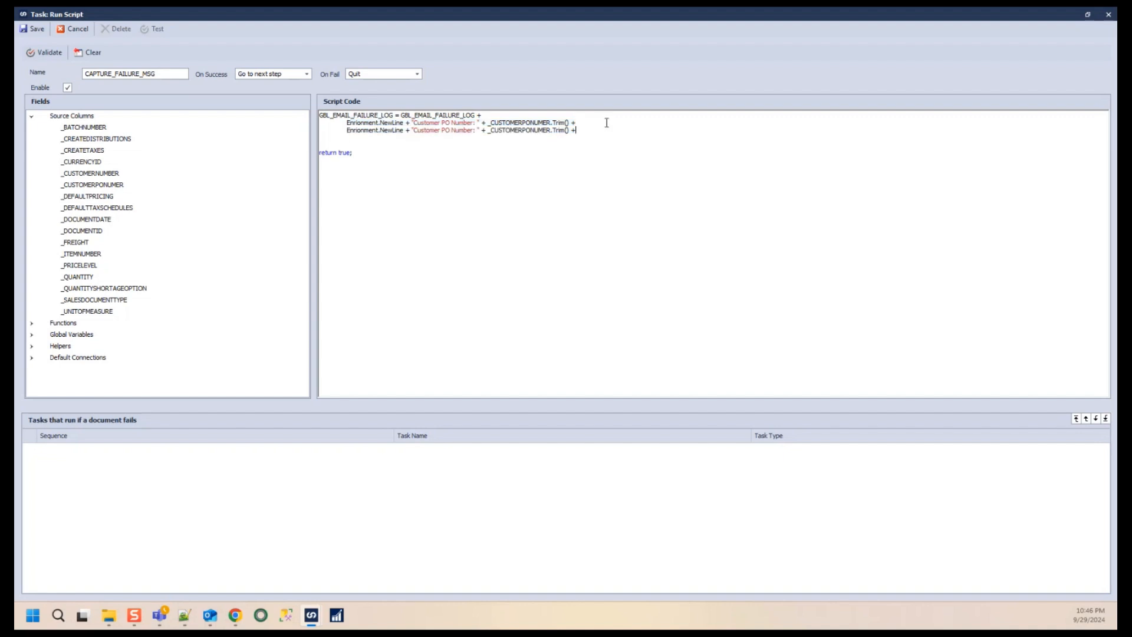
- Change the duplicated line to "Customer Number: " + _CUSTOMERNUMBER.Trim() + and start a new line
{"action": "left_click", "coordinate": [474, 130]}
{"action": "key", "text": "BackSpace"}
{"action": "key", "text": "BackSpace"}
{"action": "key", "text": "BackSpace"}
{"action": "key", "text": "BackSpace"}
{"action": "key", "text": "BackSpace"}
{"action": "key", "text": "BackSpace"}
{"action": "key", "text": "BackSpace"}
{"action": "key", "text": "BackSpace"}
{"action": "key", "text": "BackSpace"}
{"action": "key", "text": "BackSpace"}
{"action": "key", "text": "BackSpace"}
{"action": "key", "text": "BackSpace"}
{"action": "key", "text": "BackSpace"}
{"action": "key", "text": "BackSpace"}
{"action": "key", "text": "BackSpace"}
{"action": "key", "text": "BackSpace"}
{"action": "key", "text": "BackSpace"}
{"action": "key", "text": "BackSpace"}
{"action": "type", "text": "ustomer Number"}
{"action": "double_click", "coordinate": [525, 129]}
{"action": "key", "text": "BackSpace"}
{"action": "key", "text": "BackSpace"}
{"action": "key", "text": "BackSpace"}
{"action": "key", "text": "BackSpace"}
{"action": "key", "text": "BackSpace"}
{"action": "key", "text": "BackSpace"}
{"action": "key", "text": "BackSpace"}
{"action": "key", "text": "BackSpace"}
{"action": "left_click_drag", "start_coordinate": [89, 184], "coordinate": [483, 134]}
{"action": "type", "text": ".Trim()"}
{"action": "left_click", "coordinate": [565, 130]}
{"action": "key", "text": "Return"}
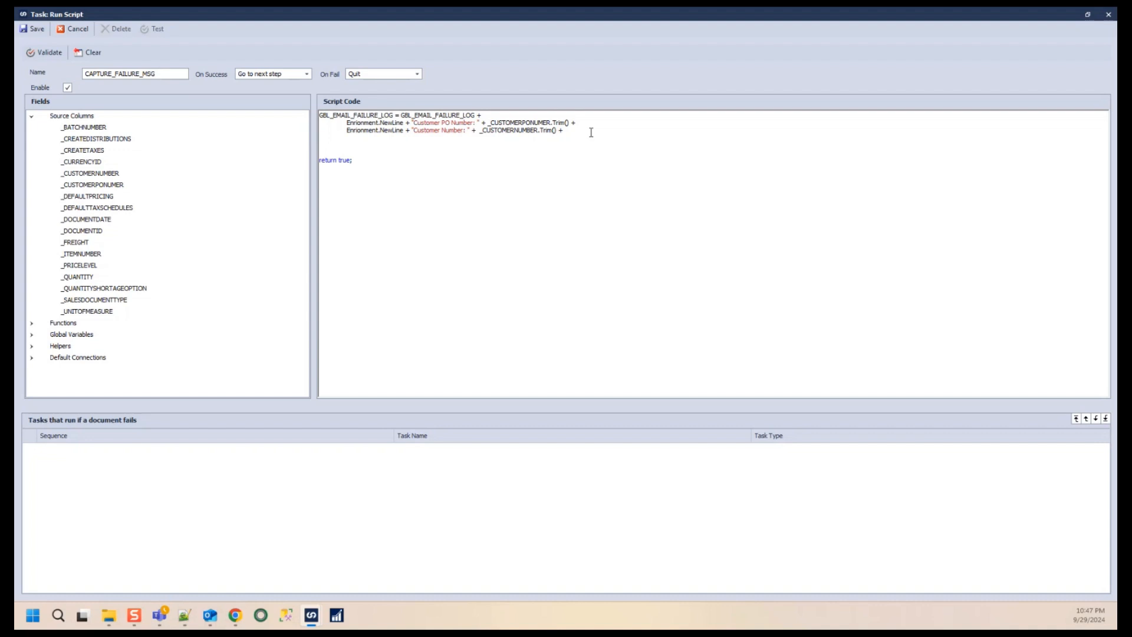
- Duplicate the customer line and change it to "Document Date: " + _DOCUMENTDATE +, then start a new line
{"action": "left_click_drag", "start_coordinate": [570, 131], "coordinate": [348, 131]}
{"action": "key", "text": "ctrl+c"}
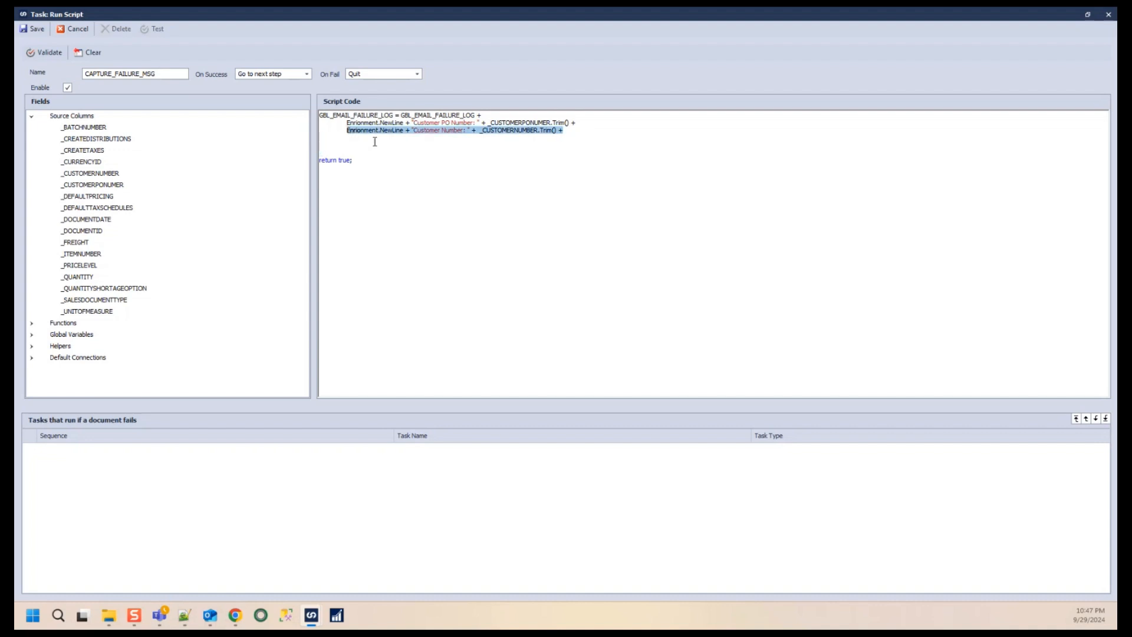
{"action": "left_click", "coordinate": [354, 138]}
{"action": "key", "text": "ctrl+v"}
{"action": "double_click", "coordinate": [432, 139]}
{"action": "type", "text": "Document DAte"}
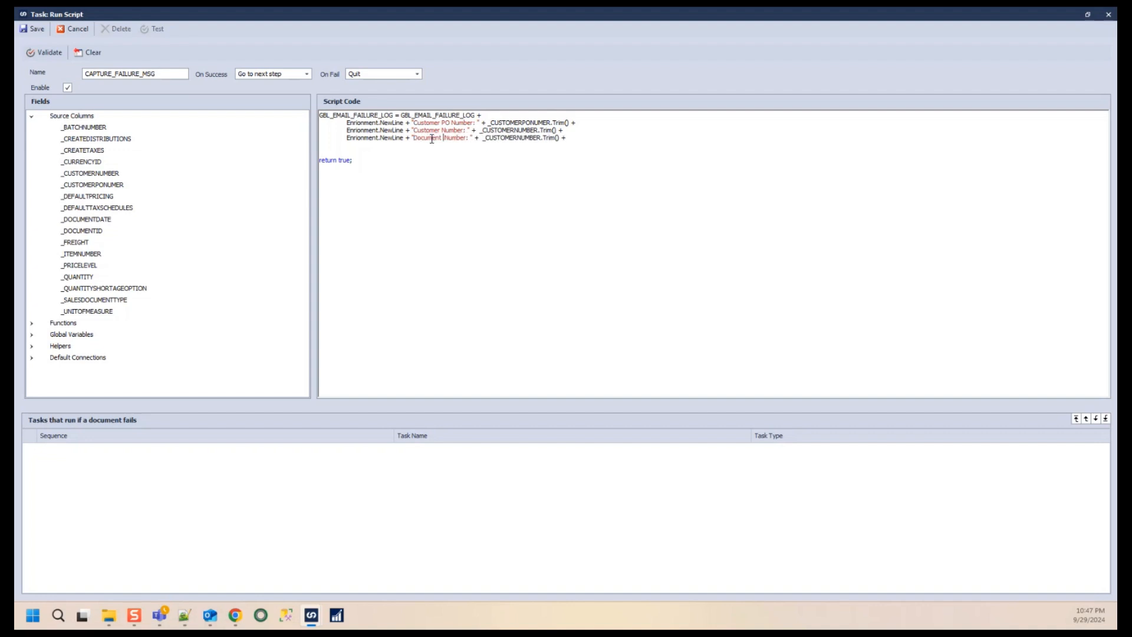
{"action": "key", "text": "BackSpace"}
{"action": "key", "text": "BackSpace"}
{"action": "key", "text": "BackSpace"}
{"action": "type", "text": "ate"}
{"action": "key", "text": "Delete"}
{"action": "key", "text": "Delete"}
{"action": "key", "text": "Delete"}
{"action": "key", "text": "Delete"}
{"action": "key", "text": "Delete"}
{"action": "key", "text": "Delete"}
{"action": "double_click", "coordinate": [505, 137]}
{"action": "left_click_drag", "start_coordinate": [551, 138], "coordinate": [483, 140]}
{"action": "key", "text": "Delete"}
{"action": "left_click_drag", "start_coordinate": [91, 173], "coordinate": [472, 140]}
{"action": "key", "text": "Return"}
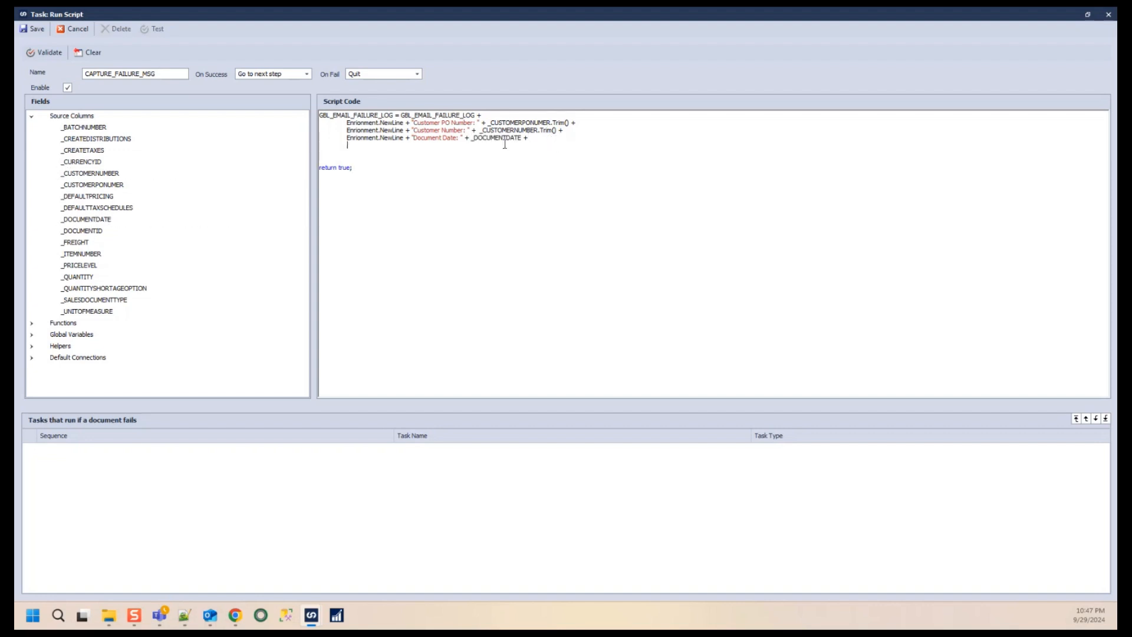
- Duplicate the date line and change it to "Freight: " + _FREIGHT +, then start a new line
{"action": "left_click_drag", "start_coordinate": [540, 141], "coordinate": [333, 136]}
{"action": "key", "text": "ctrl+c"}
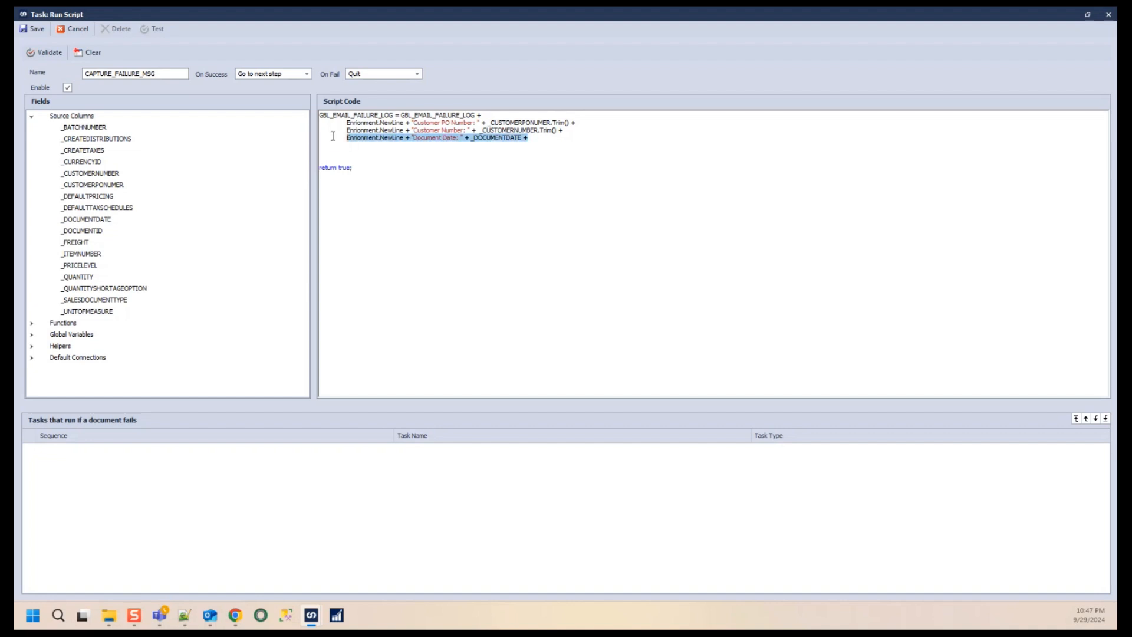
{"action": "left_click", "coordinate": [368, 144]}
{"action": "key", "text": "ctrl+v"}
{"action": "double_click", "coordinate": [427, 145]}
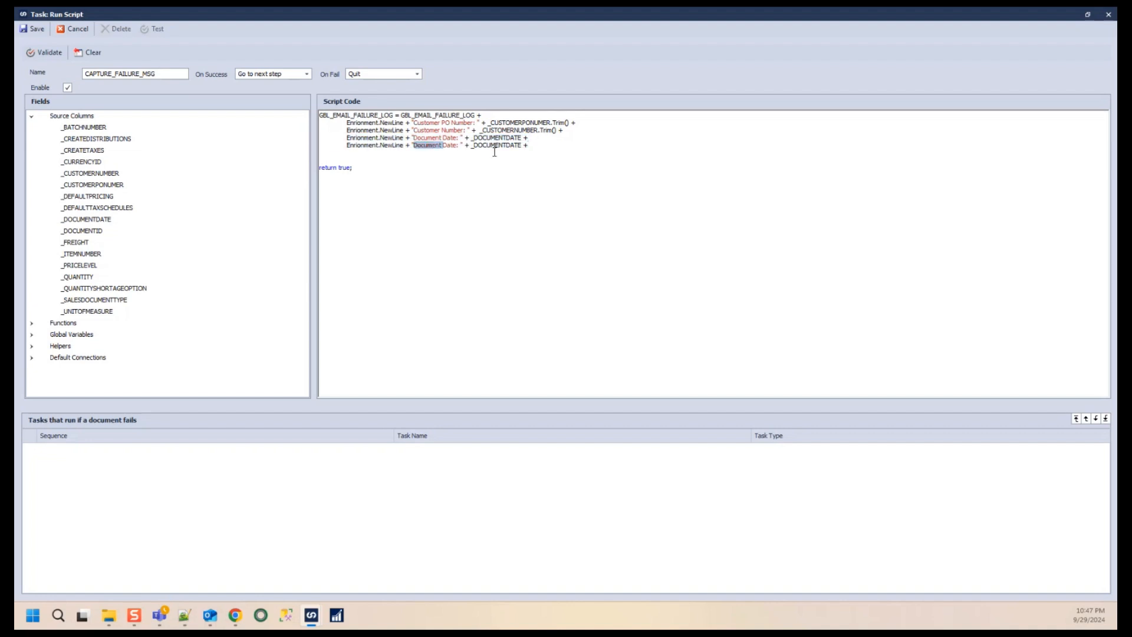
{"action": "type", "text": "Freight"}
{"action": "double_click", "coordinate": [441, 146]}
{"action": "key", "text": "BackSpace"}
{"action": "key", "text": "BackSpace"}
{"action": "double_click", "coordinate": [473, 145]}
{"action": "key", "text": "BackSpace"}
{"action": "left_click_drag", "start_coordinate": [89, 220], "coordinate": [449, 146]}
{"action": "key", "text": "Return"}
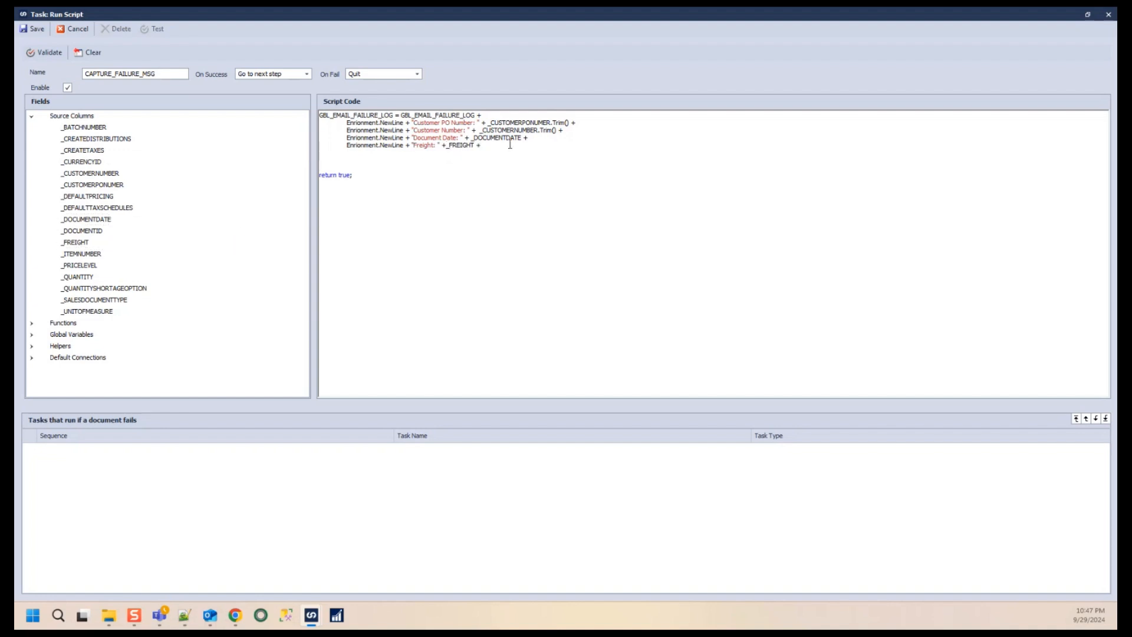
- Duplicate the freight line, relabel it "Order Number: " and remove its field reference
{"action": "type", "text": "E"}
{"action": "left_click_drag", "start_coordinate": [484, 151], "coordinate": [360, 153]}
{"action": "type", "text": "Enrionment.NewLine + \"Freight: \" + _FREIGHT +"}
{"action": "double_click", "coordinate": [426, 154]}
{"action": "type", "text": "Order Number"}
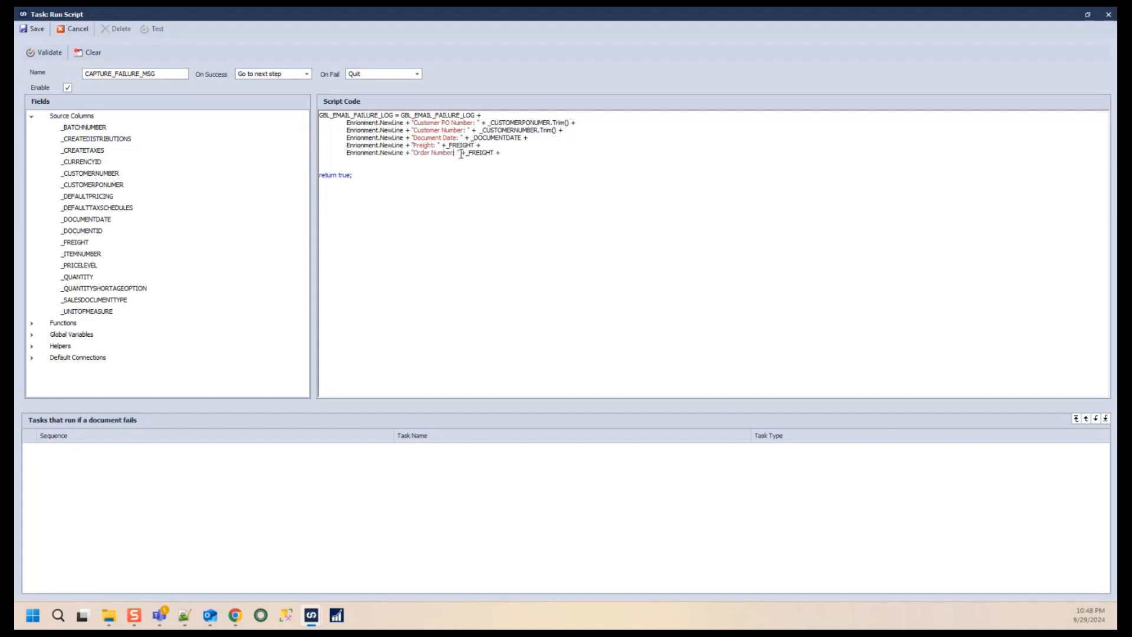
{"action": "double_click", "coordinate": [472, 153]}
{"action": "key", "text": "Delete"}
- Insert the GlobalRollingColumn system variable as the value of the Order Number line
{"action": "left_click", "coordinate": [32, 323]}
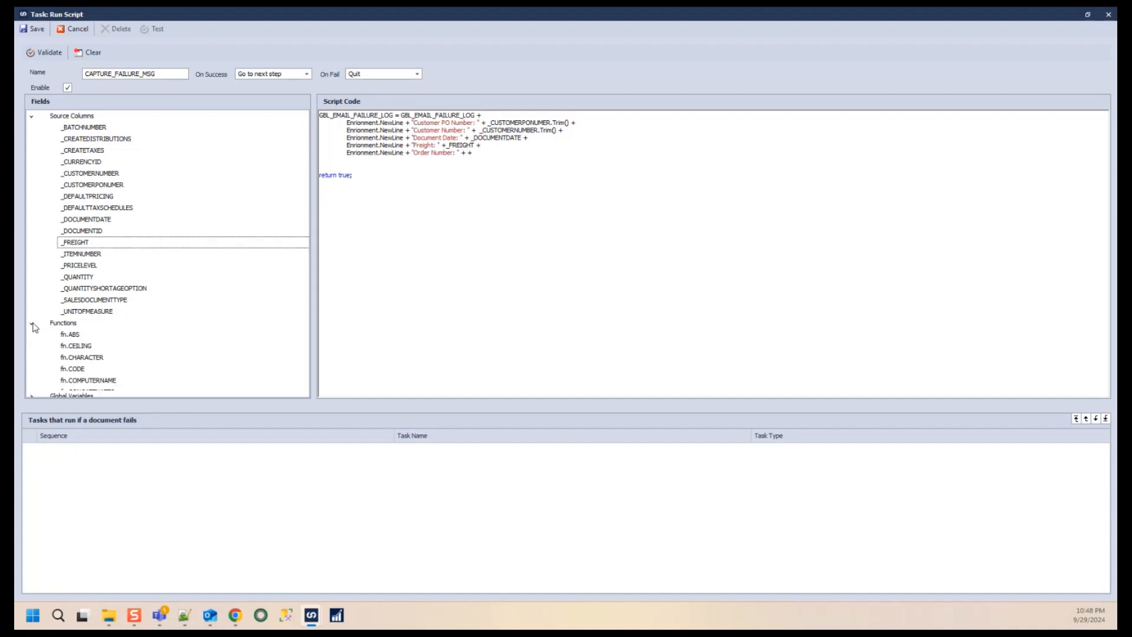
{"action": "left_click", "coordinate": [32, 323]}
{"action": "left_click", "coordinate": [32, 335]}
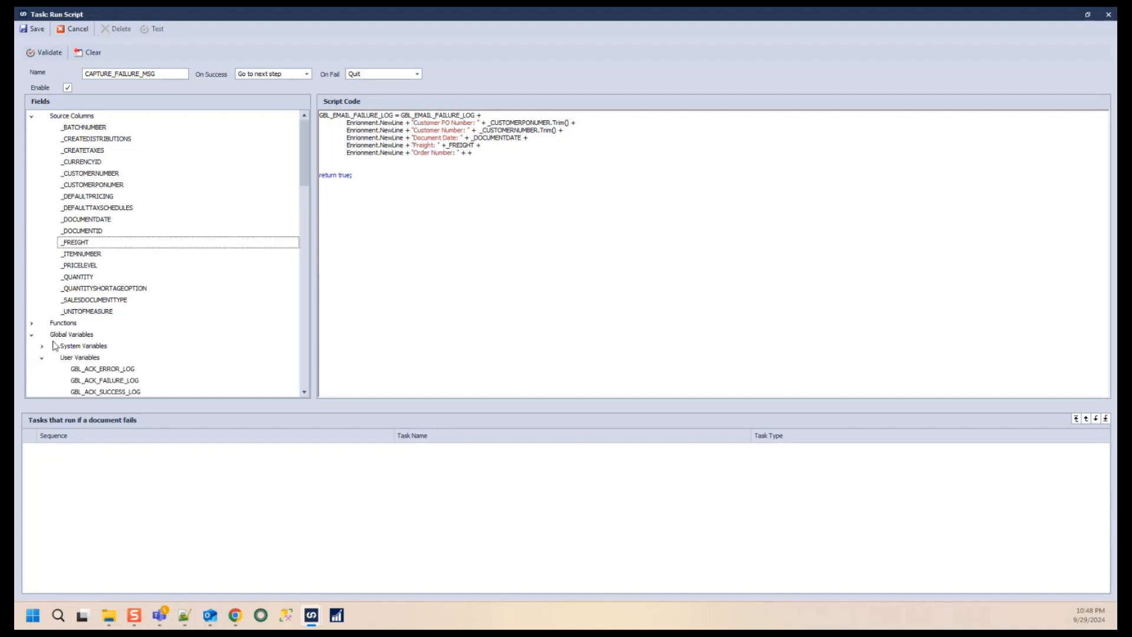
{"action": "left_click", "coordinate": [42, 347]}
{"action": "scroll", "coordinate": [136, 341], "scroll_direction": "down", "scroll_amount": 6}
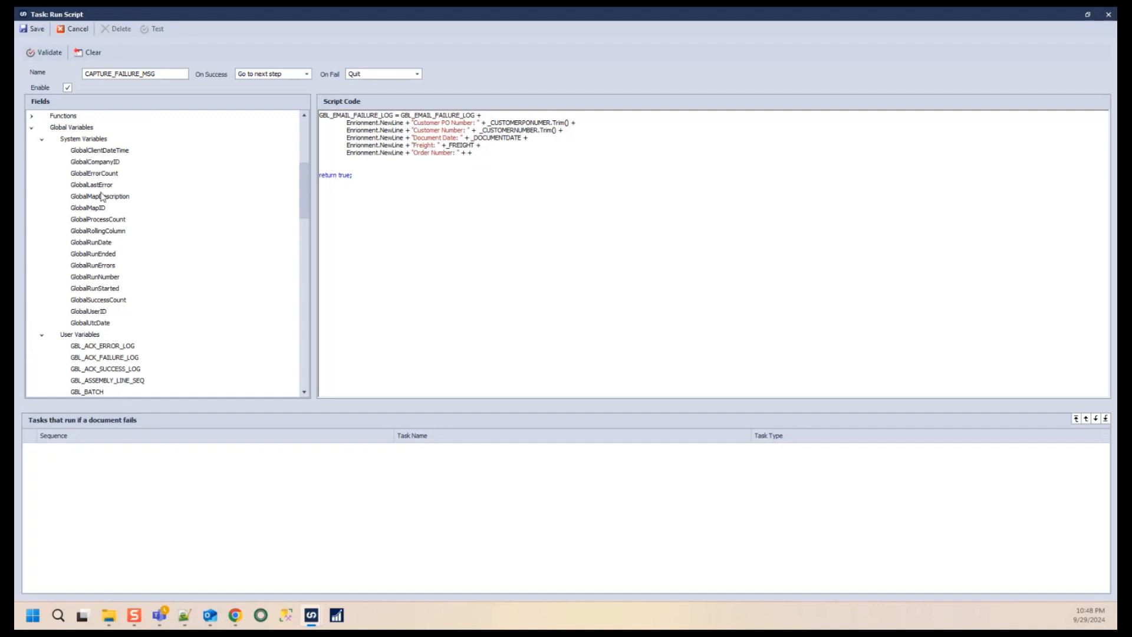
{"action": "left_click_drag", "start_coordinate": [101, 230], "coordinate": [470, 155]}
- Duplicate the order line as a final line and replace its label and value with a dashed separator string
{"action": "left_click", "coordinate": [523, 154]}
{"action": "left_click", "coordinate": [584, 154]}
{"action": "key", "text": "Return"}
{"action": "left_click_drag", "start_coordinate": [555, 155], "coordinate": [373, 150]}
{"action": "key", "text": "ctrl+c"}
{"action": "left_click", "coordinate": [356, 163]}
{"action": "key", "text": "ctrl+v"}
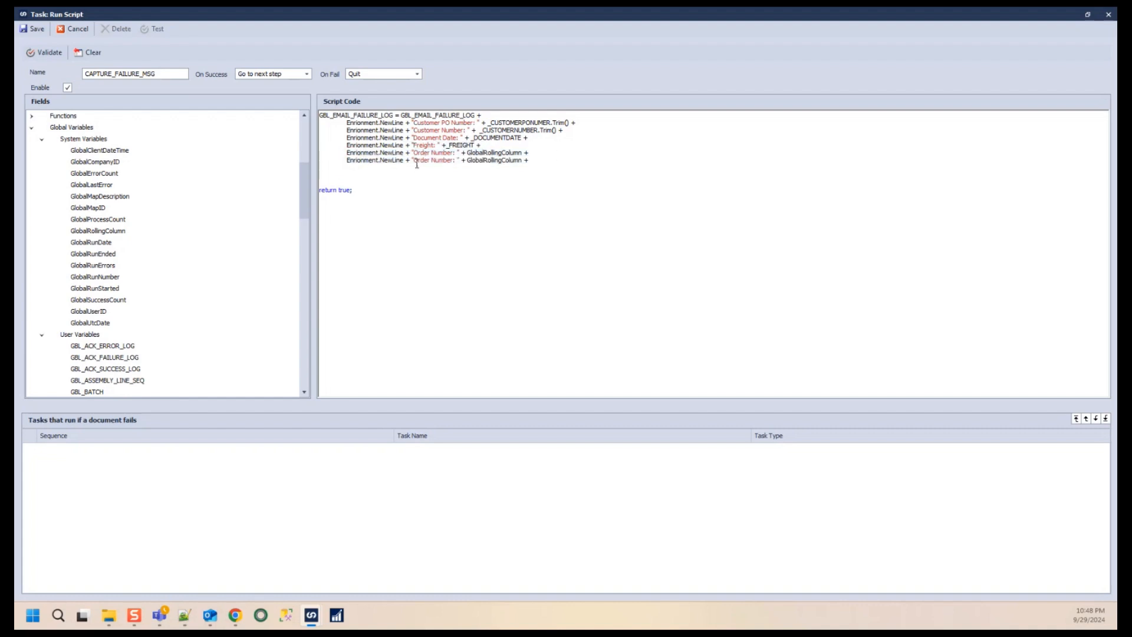
{"action": "left_click_drag", "start_coordinate": [412, 160], "coordinate": [432, 162]}
{"action": "left_click_drag", "start_coordinate": [530, 160], "coordinate": [468, 160]}
{"action": "key", "text": "BackSpace"}
{"action": "key", "text": "Left"}
{"action": "key", "text": "Left"}
{"action": "key", "text": "Left"}
{"action": "key", "text": "Left"}
{"action": "key", "text": "BackSpace"}
{"action": "key", "text": "BackSpace"}
{"action": "key", "text": "BackSpace"}
{"action": "key", "text": "BackSpace"}
{"action": "key", "text": "BackSpace"}
{"action": "key", "text": "BackSpace"}
{"action": "key", "text": "BackSpace"}
{"action": "key", "text": "BackSpace"}
{"action": "key", "text": "BackSpace"}
{"action": "key", "text": "BackSpace"}
{"action": "key", "text": "BackSpace"}
{"action": "key", "text": "BackSpace"}
{"action": "key", "text": "BackSpace"}
{"action": "type", "text": "-----------------------------------------"}
{"action": "key", "text": "BackSpace"}
{"action": "key", "text": "BackSpace"}
{"action": "key", "text": "BackSpace"}
- Validate the script and end the separator line with a semicolon instead of a plus
{"action": "left_click", "coordinate": [40, 54]}
{"action": "left_click", "coordinate": [560, 324]}
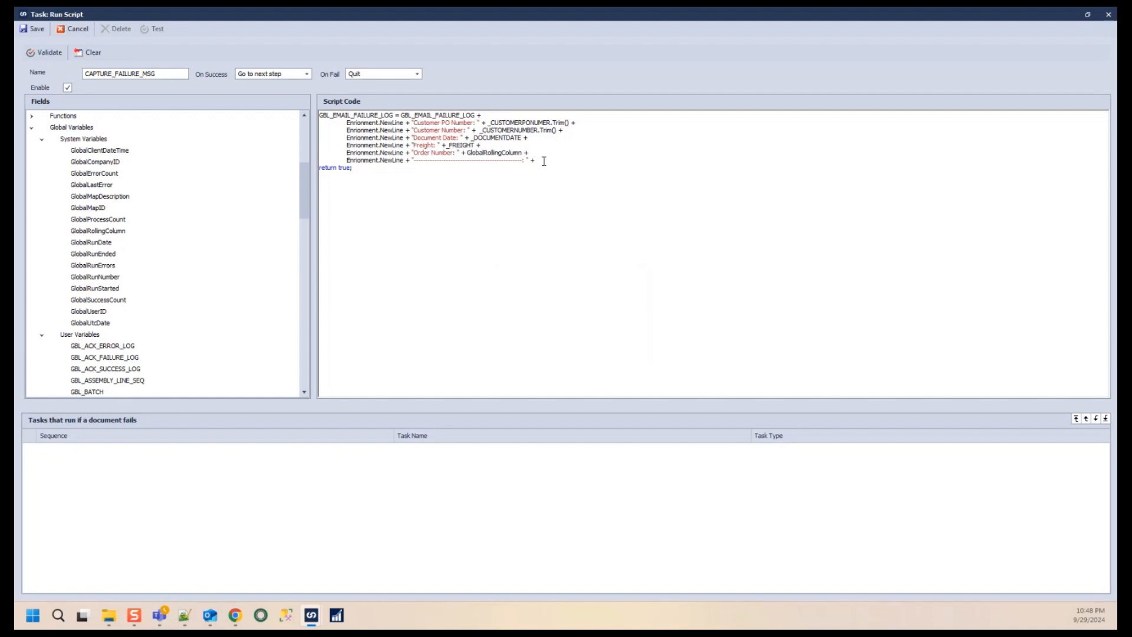
{"action": "key", "text": "Left"}
{"action": "key", "text": "Left"}
{"action": "key", "text": "BackSpace"}
{"action": "left_click", "coordinate": [585, 163]}
{"action": "key", "text": "BackSpace"}
{"action": "type", "text": ";"}
- Validate again and correct the misspelled Enrionment to Environment on every line
{"action": "left_click", "coordinate": [49, 54]}
{"action": "left_click", "coordinate": [567, 345]}
{"action": "type", "text": "v"}
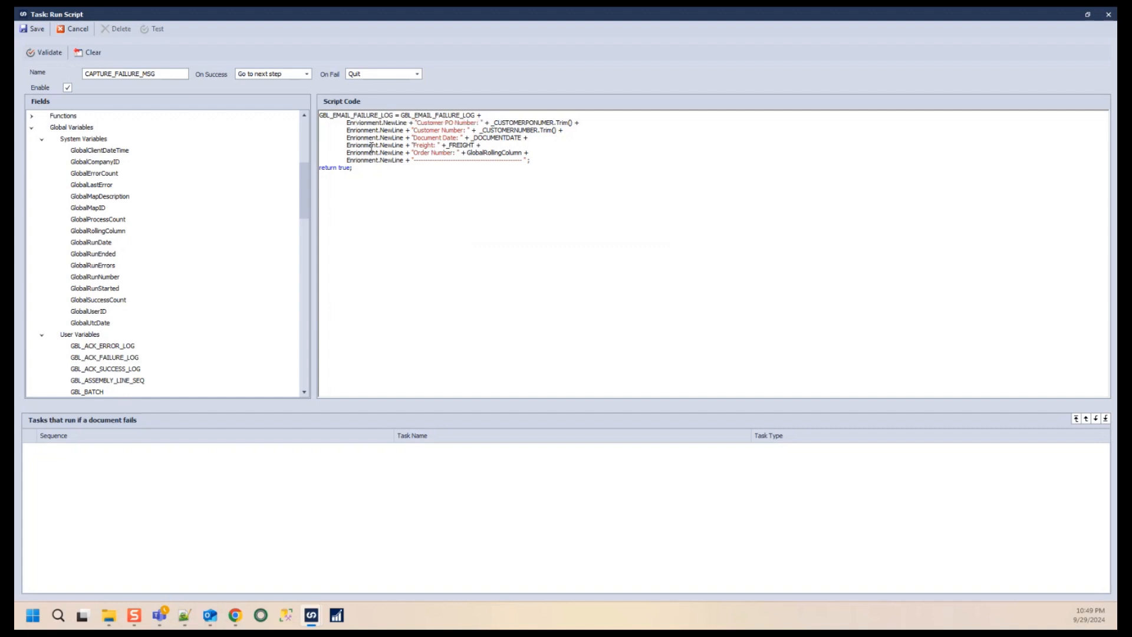
{"action": "key", "text": "Down"}
{"action": "type", "text": "v"}
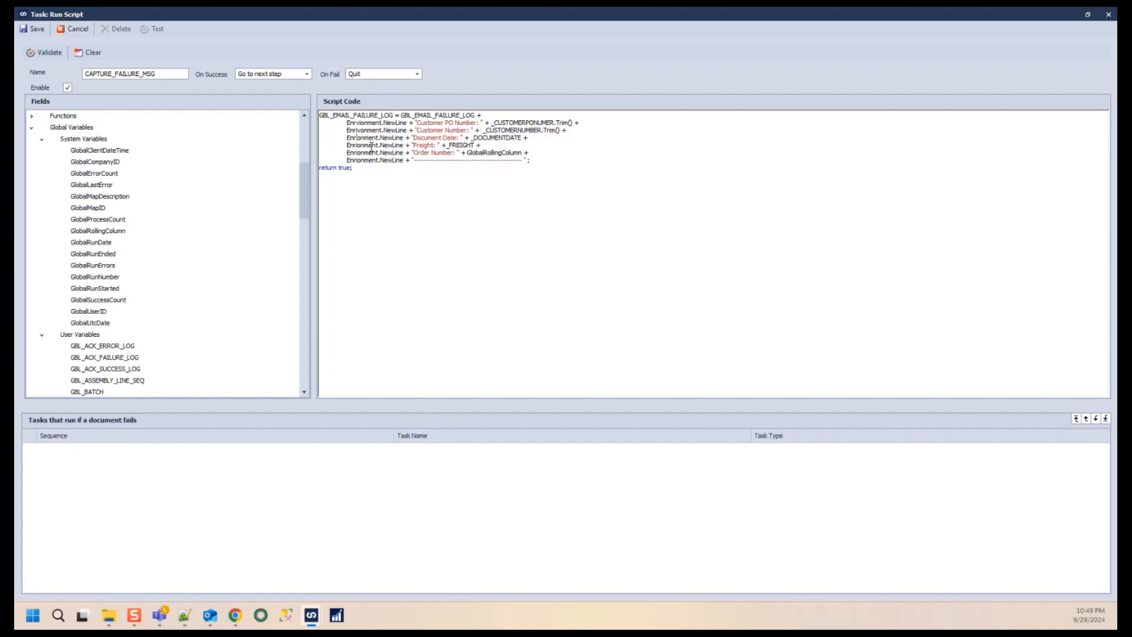
{"action": "type", "text": "v"}
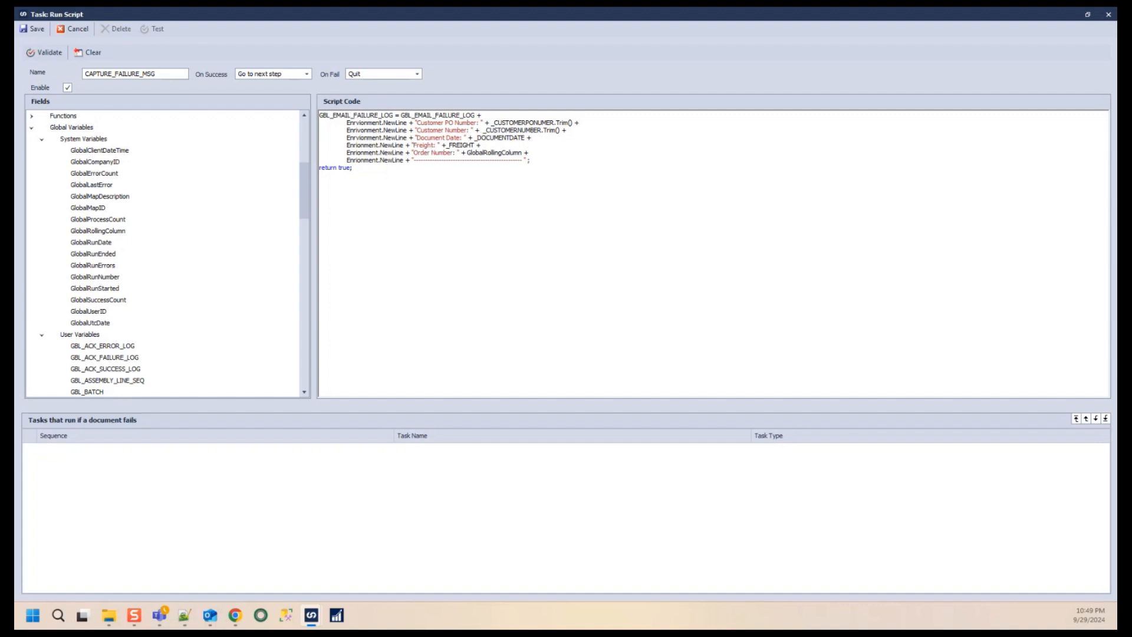
{"action": "double_click", "coordinate": [370, 145]}
{"action": "type", "text": "Environment"}
{"action": "double_click", "coordinate": [371, 137]}
{"action": "type", "text": "Environment"}
{"action": "double_click", "coordinate": [368, 153]}
{"action": "type", "text": "Environment"}
{"action": "double_click", "coordinate": [367, 160]}
{"action": "type", "text": "Environment"}
- Validate the CAPTURE_FAILURE_MSG script and save the task
{"action": "left_click", "coordinate": [44, 52]}
{"action": "left_click", "coordinate": [567, 326]}
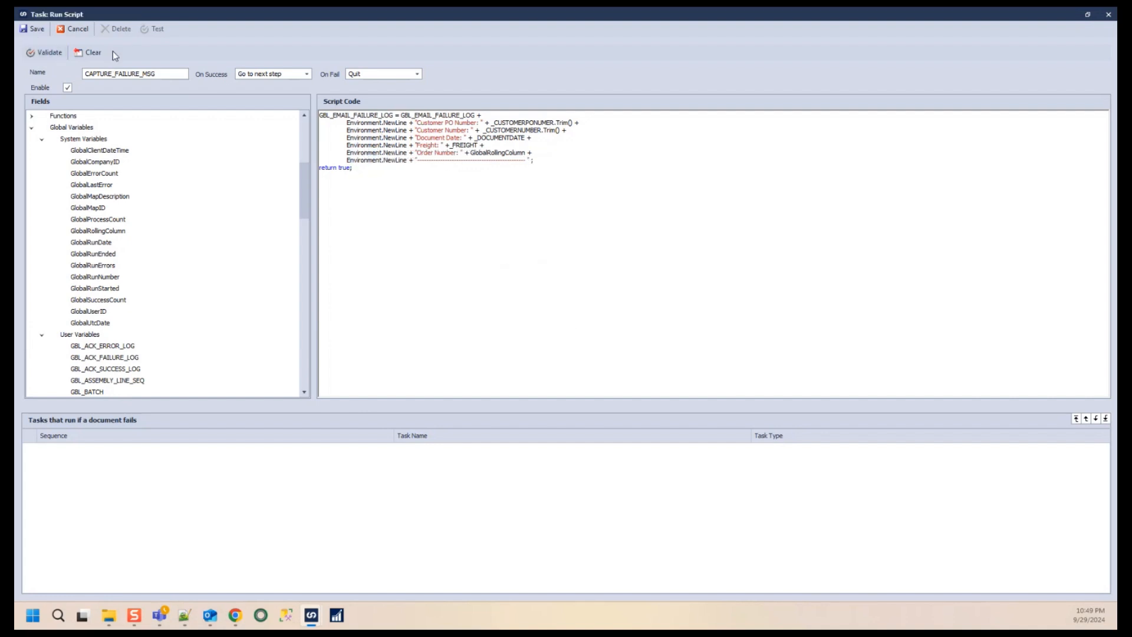
{"action": "left_click", "coordinate": [48, 52]}
{"action": "left_click_drag", "start_coordinate": [544, 277], "coordinate": [400, 192]}
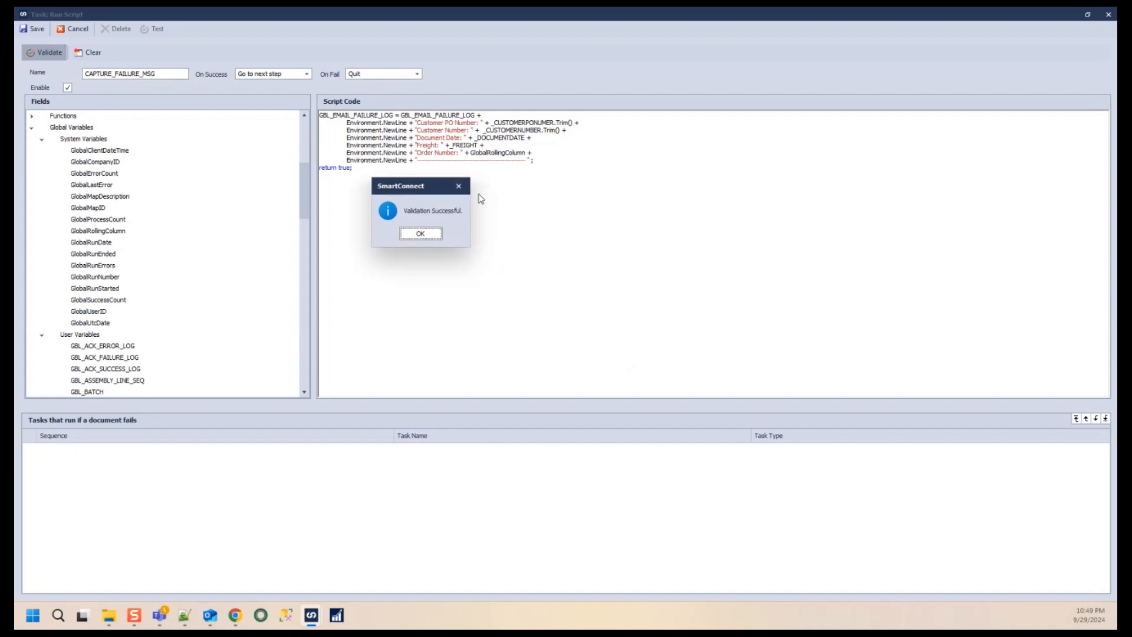
{"action": "left_click", "coordinate": [416, 234]}
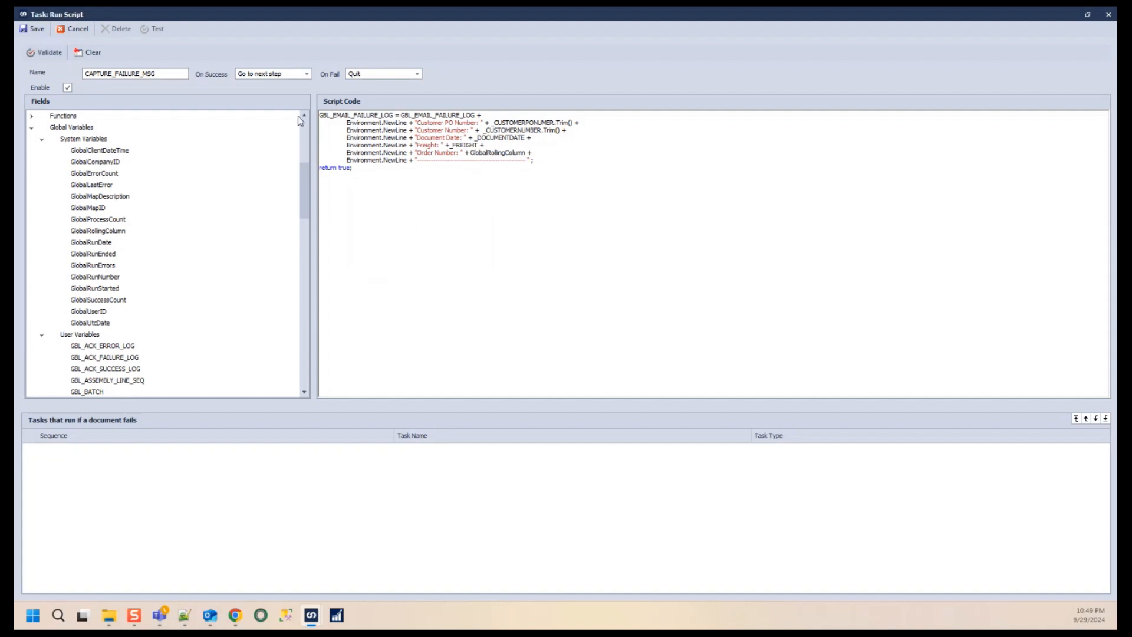
{"action": "left_click", "coordinate": [24, 34]}
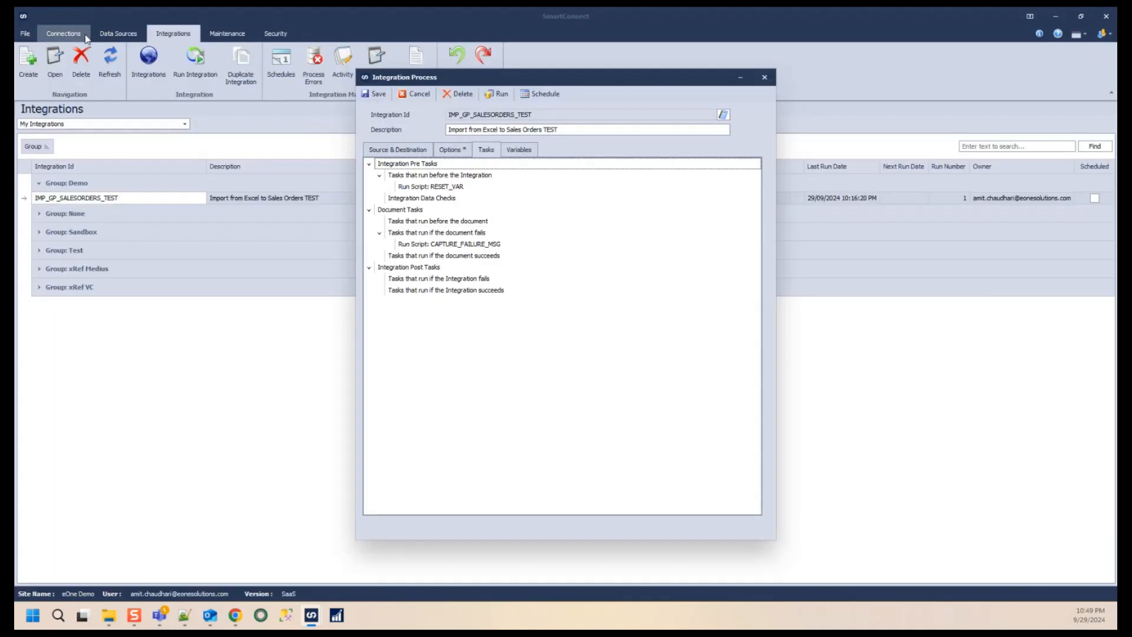
- Reopen the CAPTURE_FAILURE_MSG task to review its script
{"action": "left_click", "coordinate": [480, 246]}
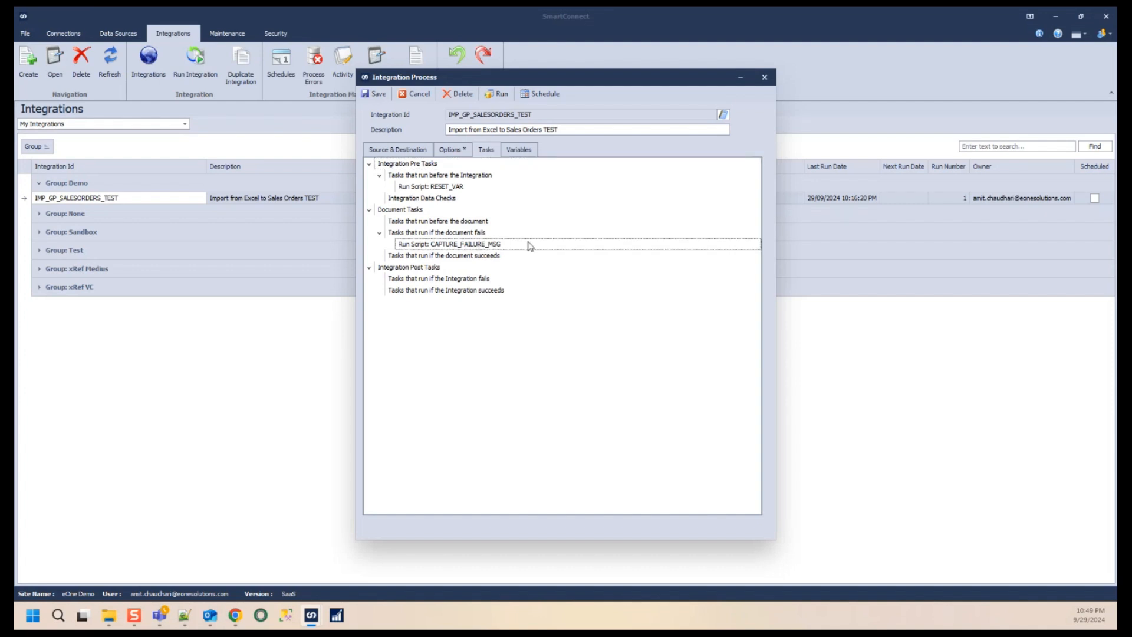
{"action": "double_click", "coordinate": [482, 245]}
{"action": "left_click_drag", "start_coordinate": [565, 260], "coordinate": [526, 260]}
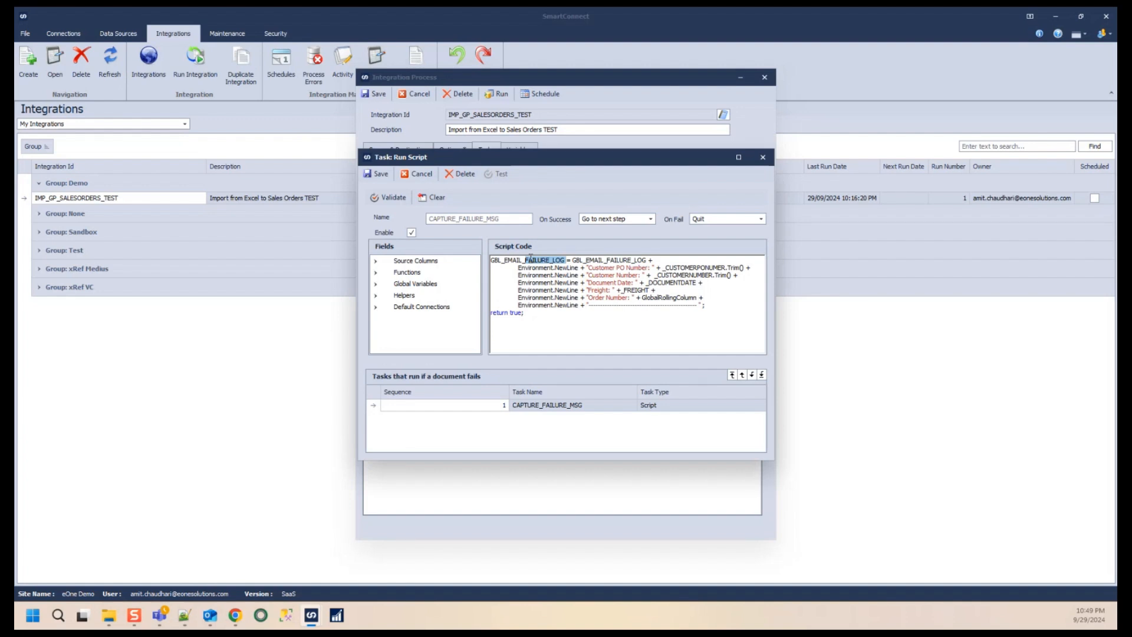
- Save the CAPTURE_FAILURE_MSG task and add a new Run Script task to the tasks that run if the document fails
{"action": "left_click", "coordinate": [370, 175]}
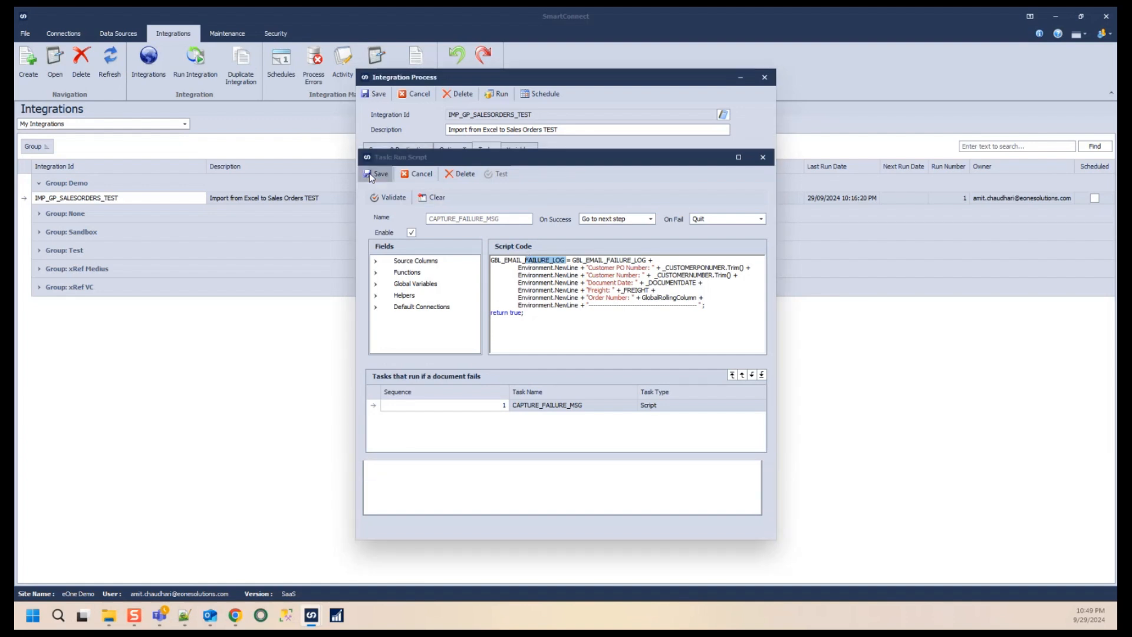
{"action": "left_click", "coordinate": [473, 233]}
{"action": "right_click", "coordinate": [474, 233]}
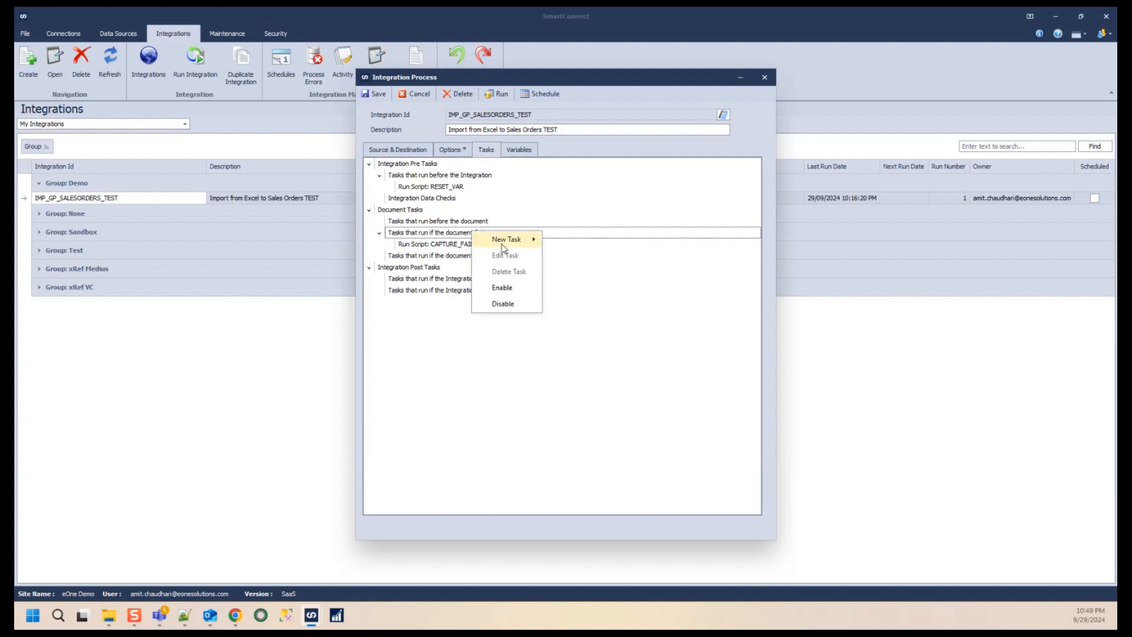
{"action": "mouse_move", "coordinate": [536, 242]}
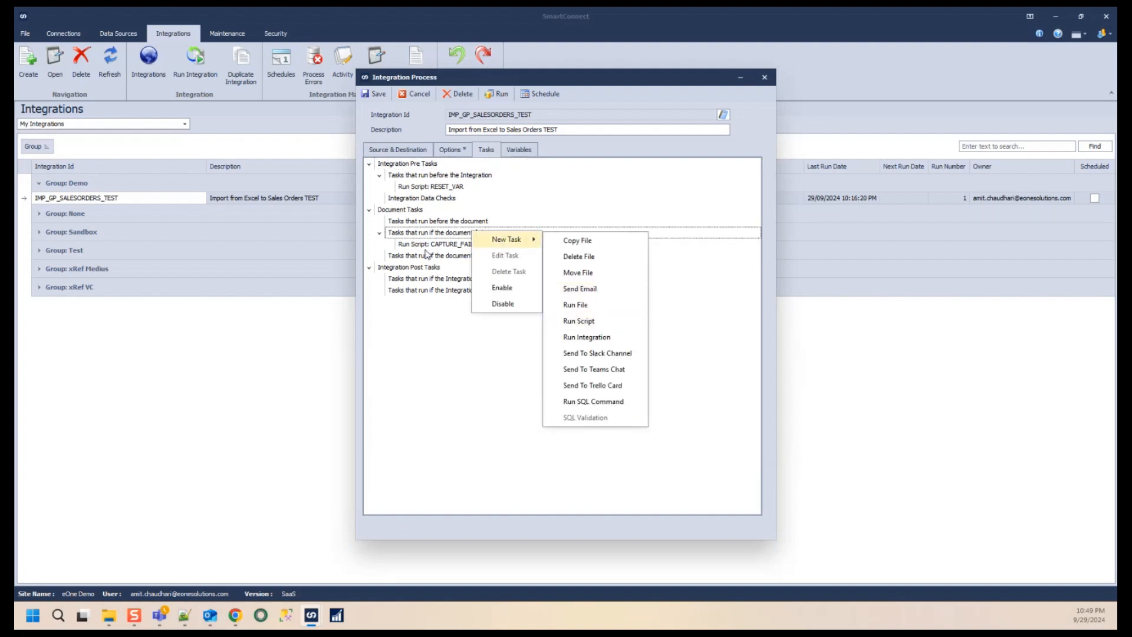
{"action": "left_click", "coordinate": [431, 237]}
{"action": "right_click", "coordinate": [465, 238]}
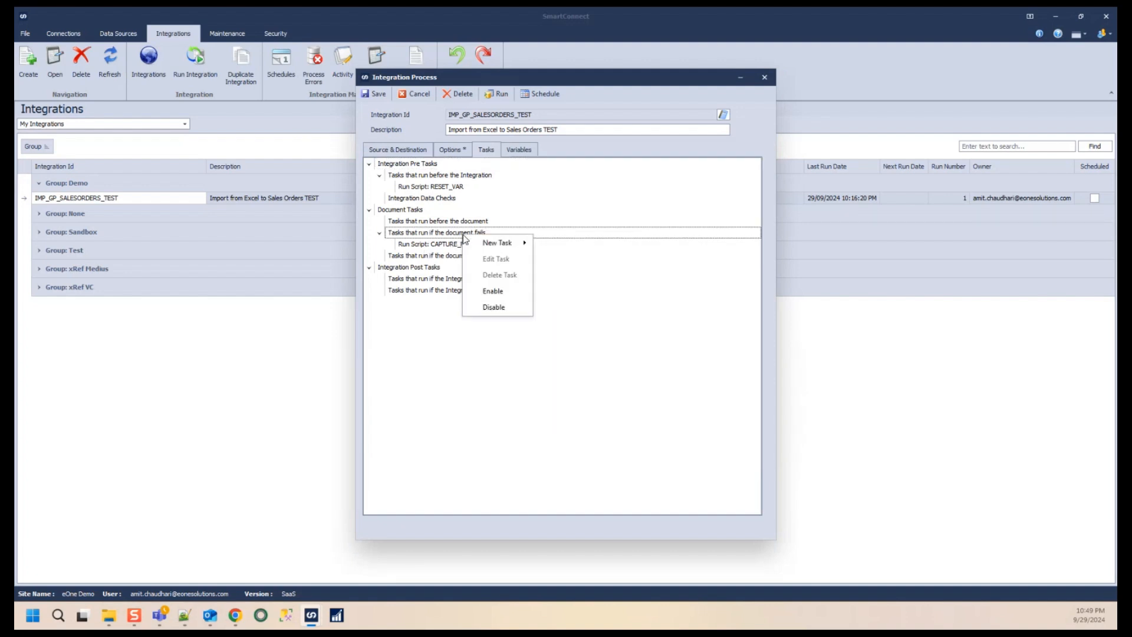
{"action": "mouse_move", "coordinate": [494, 243]}
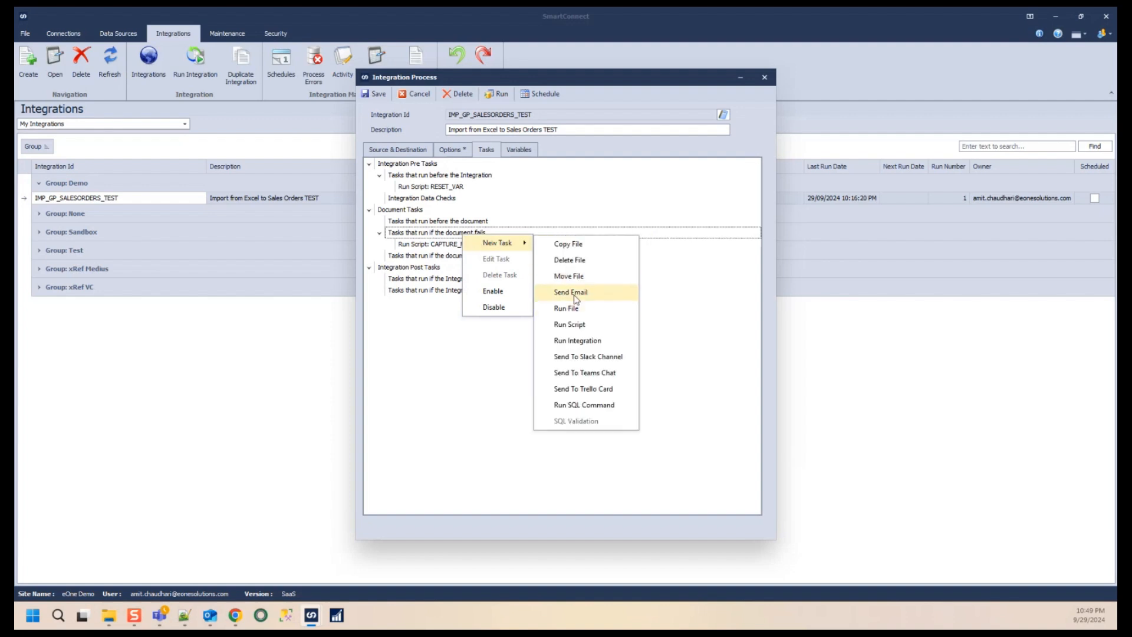
{"action": "left_click", "coordinate": [586, 330]}
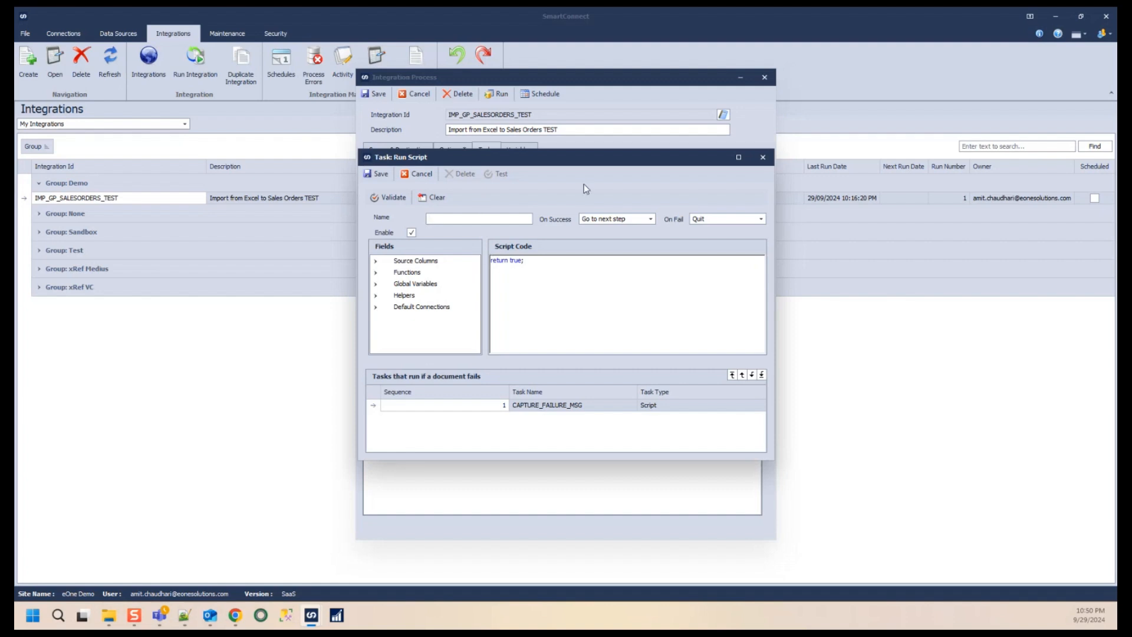
{"action": "left_click", "coordinate": [739, 157]}
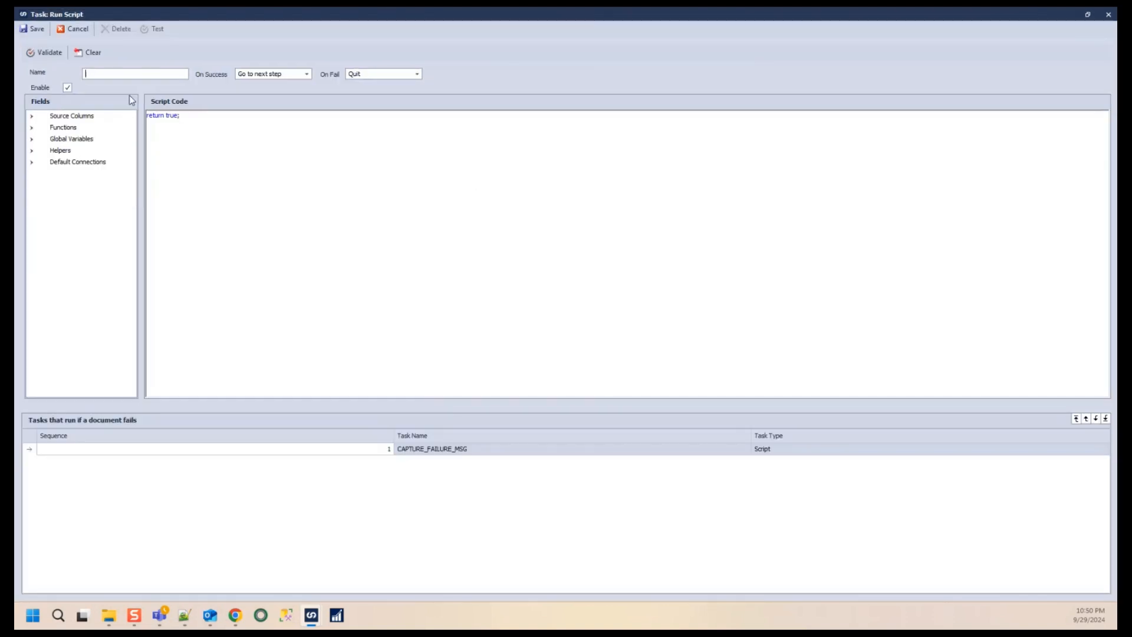
- Name the new script task CAPTRE_ERROR_LOG and open an empty line above return true in the script
{"action": "type", "text": "CAPTRE_ER"}
{"action": "type", "text": "RR"}
{"action": "type", "text": "OR"}
{"action": "type", "text": "_LOG"}
{"action": "left_click", "coordinate": [148, 116]}
{"action": "key", "text": "Return"}
{"action": "key", "text": "Return"}
{"action": "key", "text": "Up"}
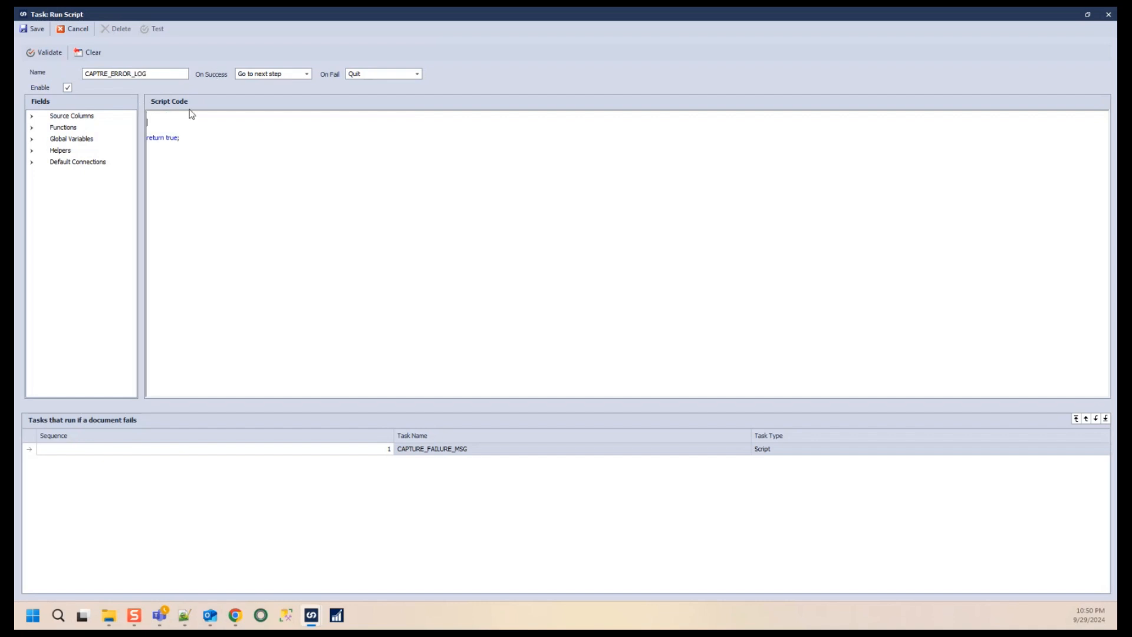
- Start the script with GBL_EMAIL_ERROR_LOG = GBL_EMAIL_ERROR_LOG + using the user global variable
{"action": "left_click", "coordinate": [33, 139]}
{"action": "left_click", "coordinate": [42, 162]}
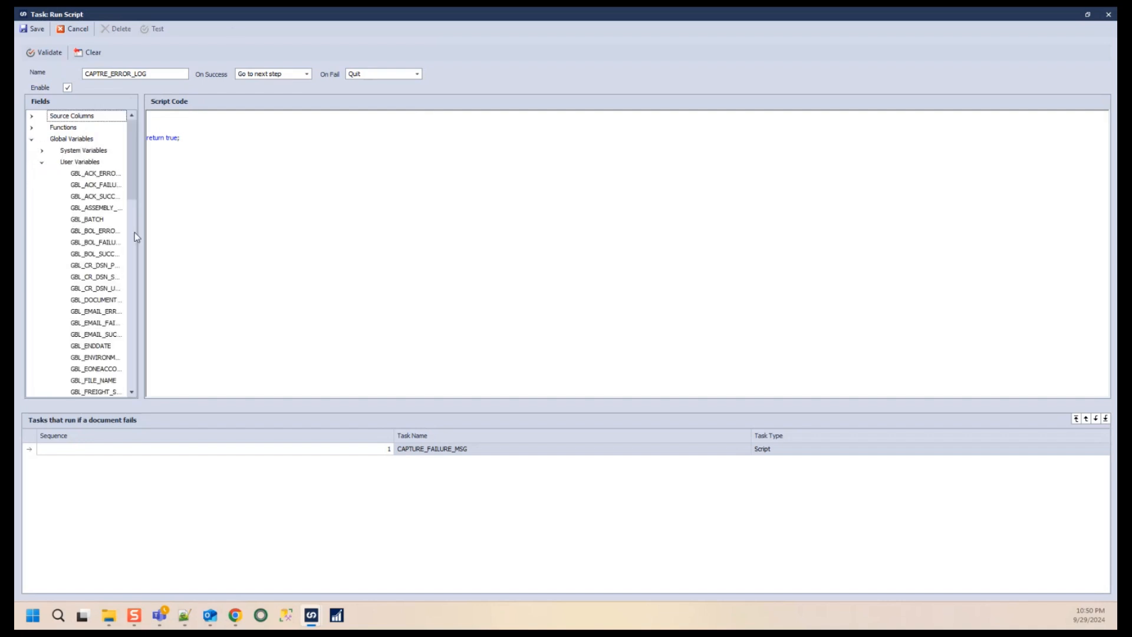
{"action": "left_click_drag", "start_coordinate": [147, 236], "coordinate": [252, 236]}
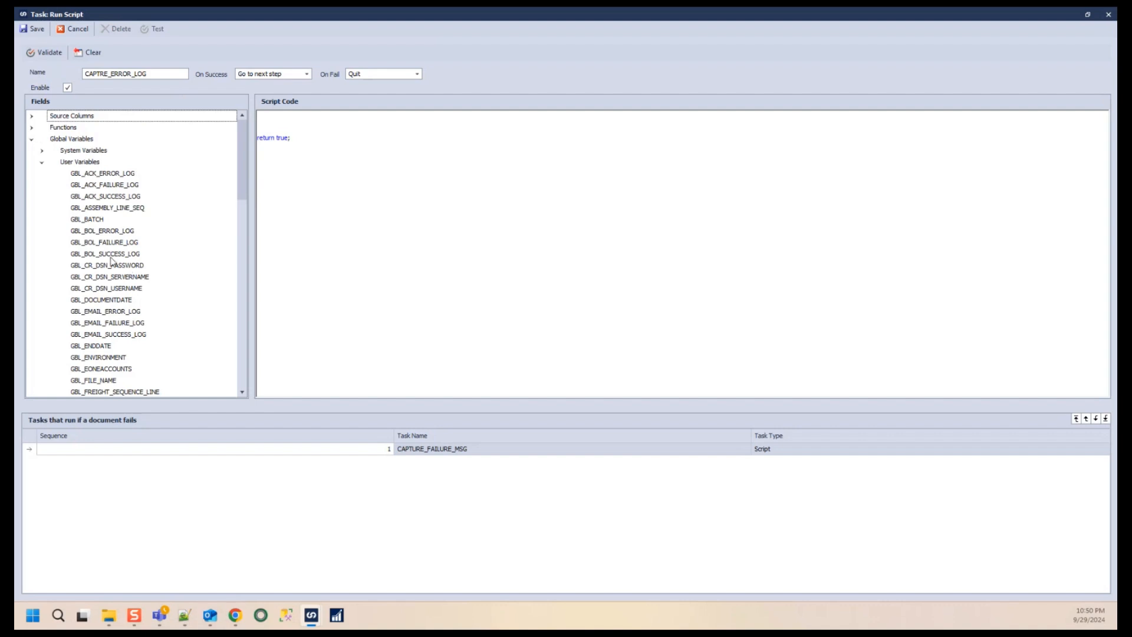
{"action": "left_click", "coordinate": [116, 231]}
{"action": "left_click", "coordinate": [110, 312]}
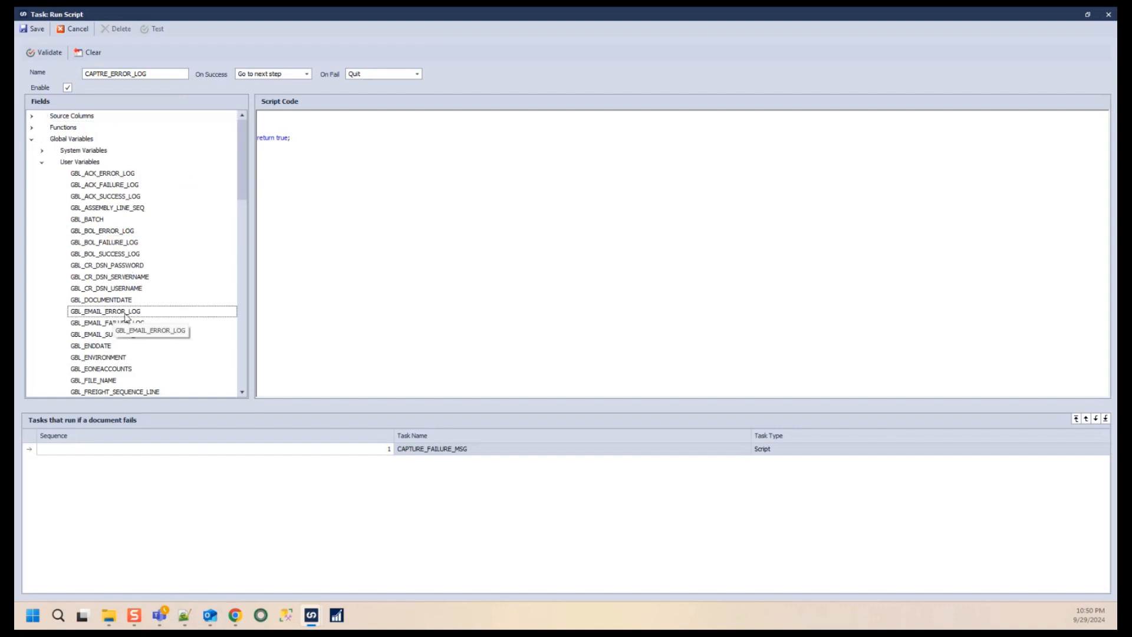
{"action": "left_click_drag", "start_coordinate": [125, 315], "coordinate": [272, 118]}
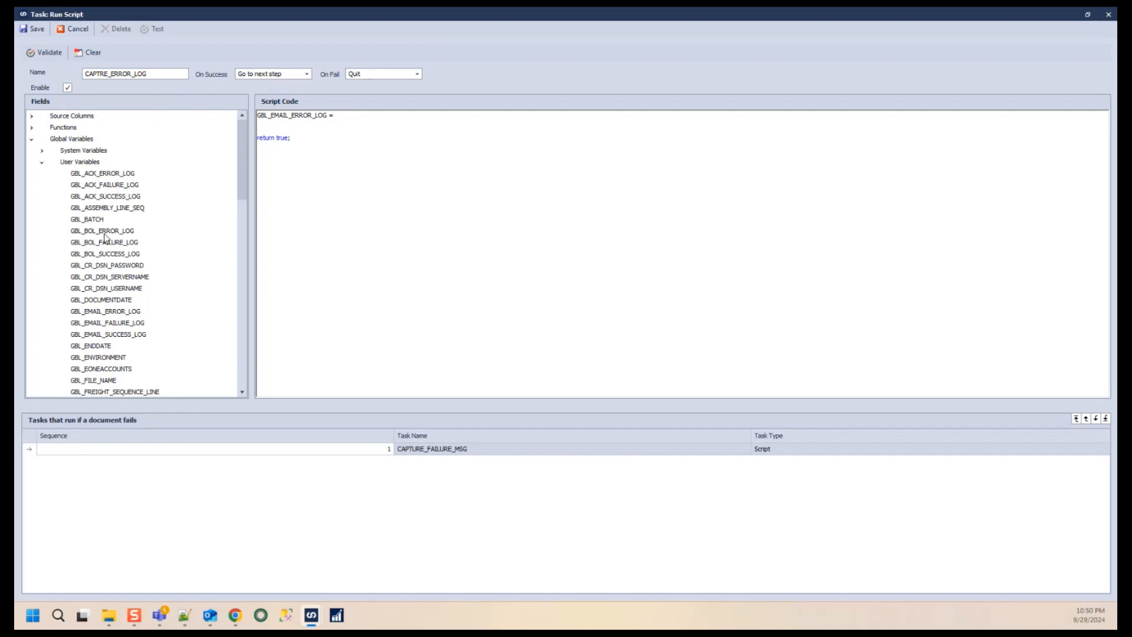
{"action": "left_click_drag", "start_coordinate": [111, 315], "coordinate": [418, 113]}
{"action": "type", "text": "+"}
{"action": "key", "text": "Return"}
{"action": "key", "text": "Tab"}
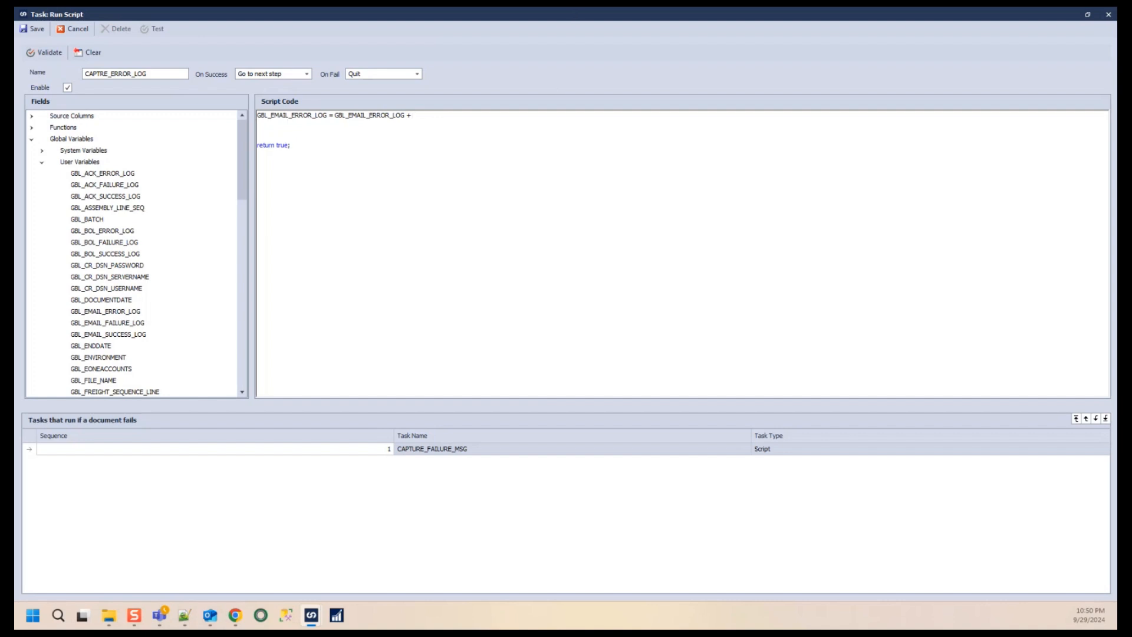
- Add a line Environment.NewLine + "Order Number: " + GlobalRollingColumn to the script
{"action": "key", "text": "alt+Tab"}
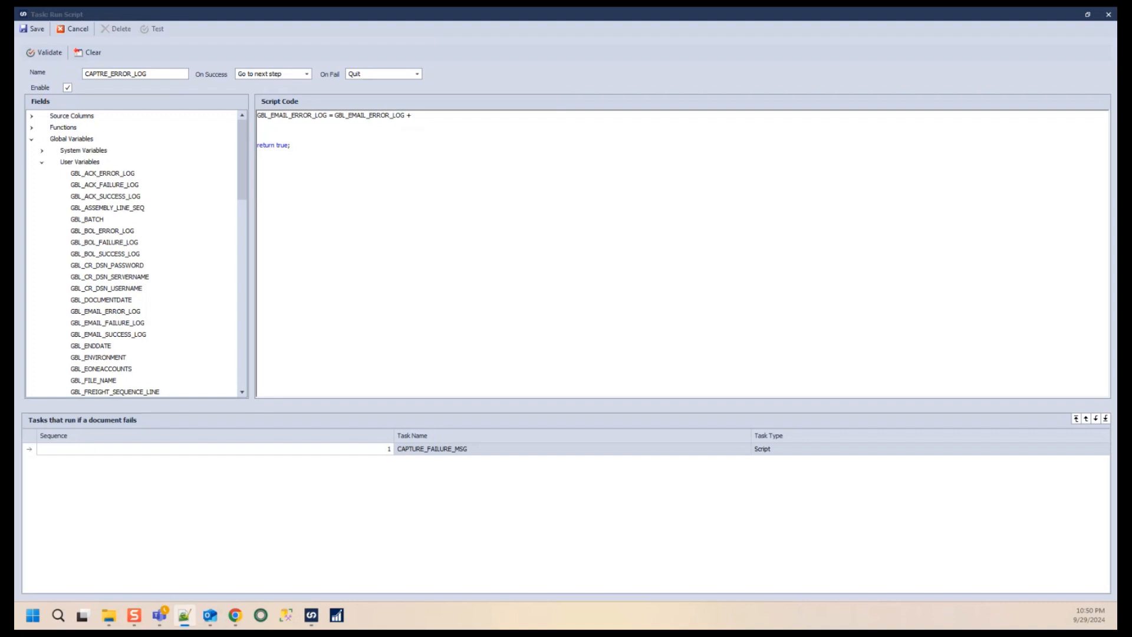
{"action": "key", "text": "alt+Tab"}
{"action": "type", "text": "Environment.NewLine"}
{"action": "type", "text": "+"}
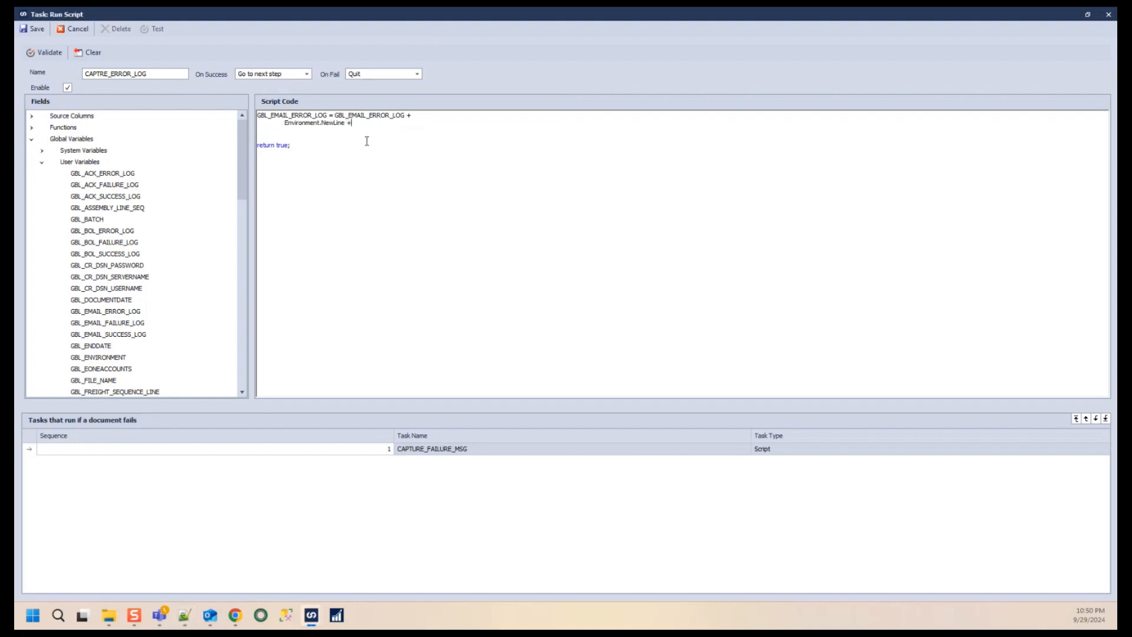
{"action": "type", "text": " \"Order Number: \" +"}
{"action": "left_click", "coordinate": [41, 162]}
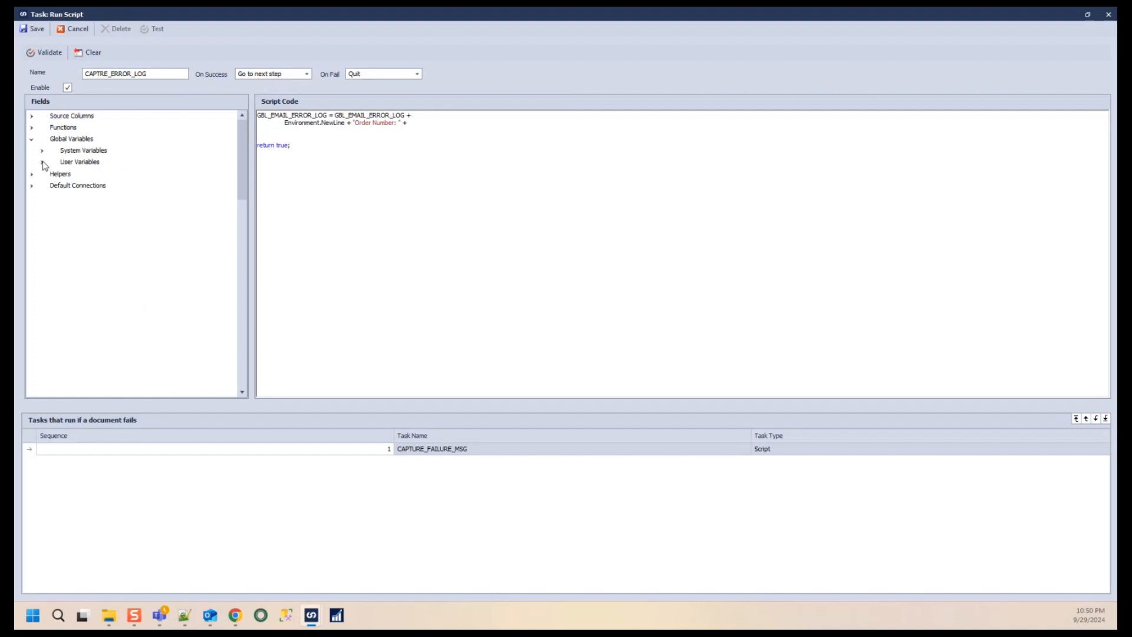
{"action": "left_click", "coordinate": [41, 151]}
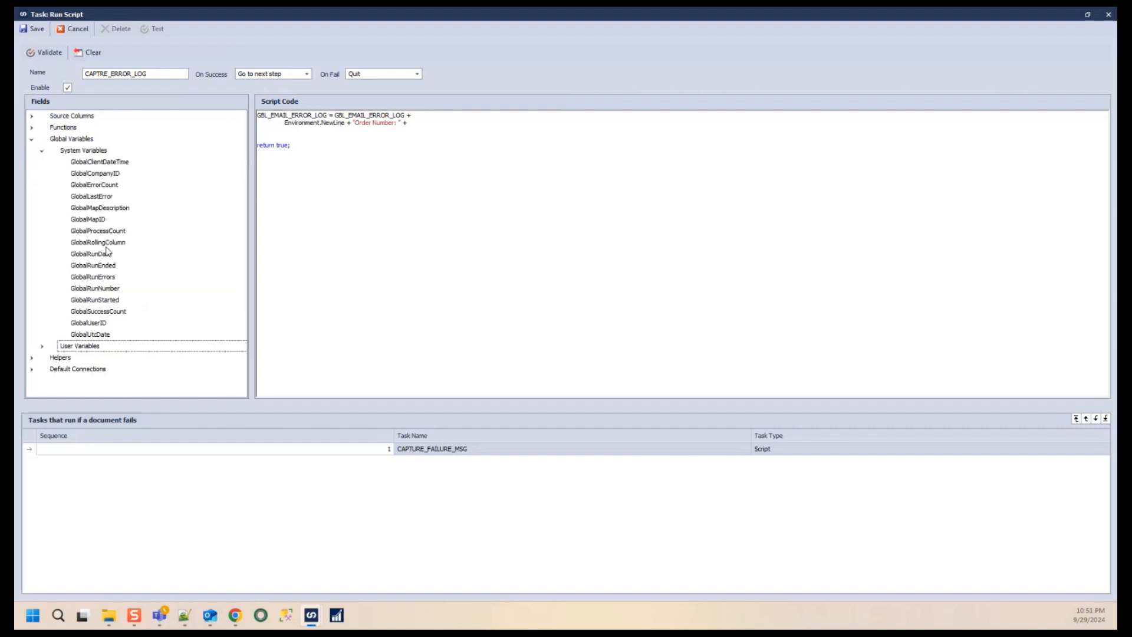
{"action": "left_click_drag", "start_coordinate": [107, 250], "coordinate": [454, 129]}
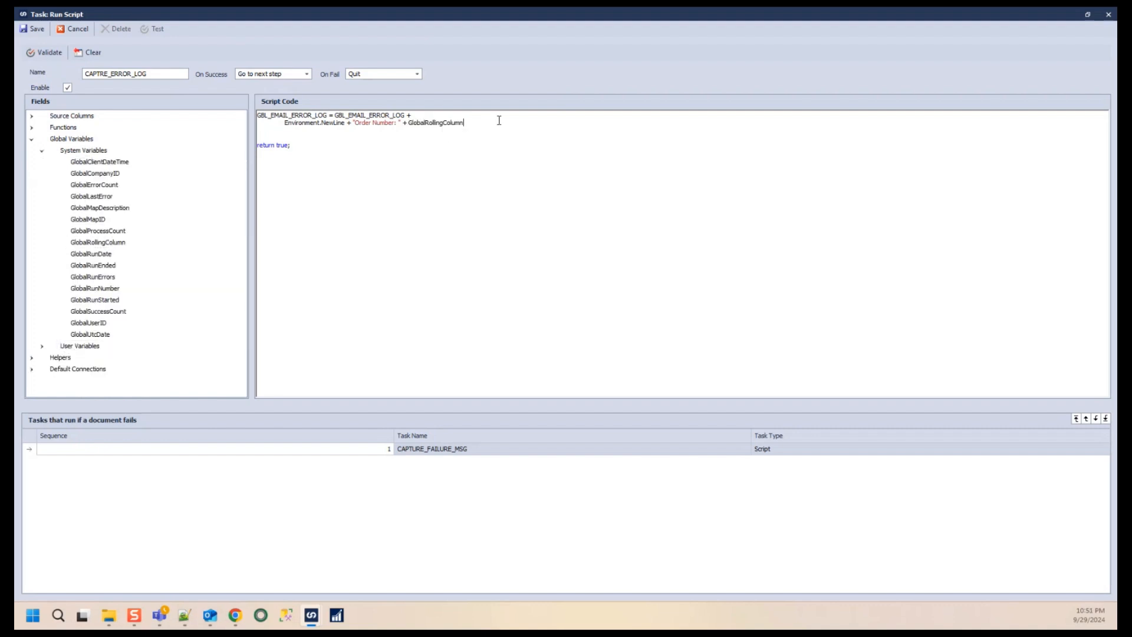
- Duplicate the order line and turn the copy into an "Error: " label line without GlobalRollingColumn
{"action": "key", "text": "Return"}
{"action": "left_click_drag", "start_coordinate": [469, 124], "coordinate": [288, 125]}
{"action": "key", "text": "ctrl+c"}
{"action": "left_click", "coordinate": [298, 133]}
{"action": "key", "text": "ctrl+v"}
{"action": "double_click", "coordinate": [364, 131]}
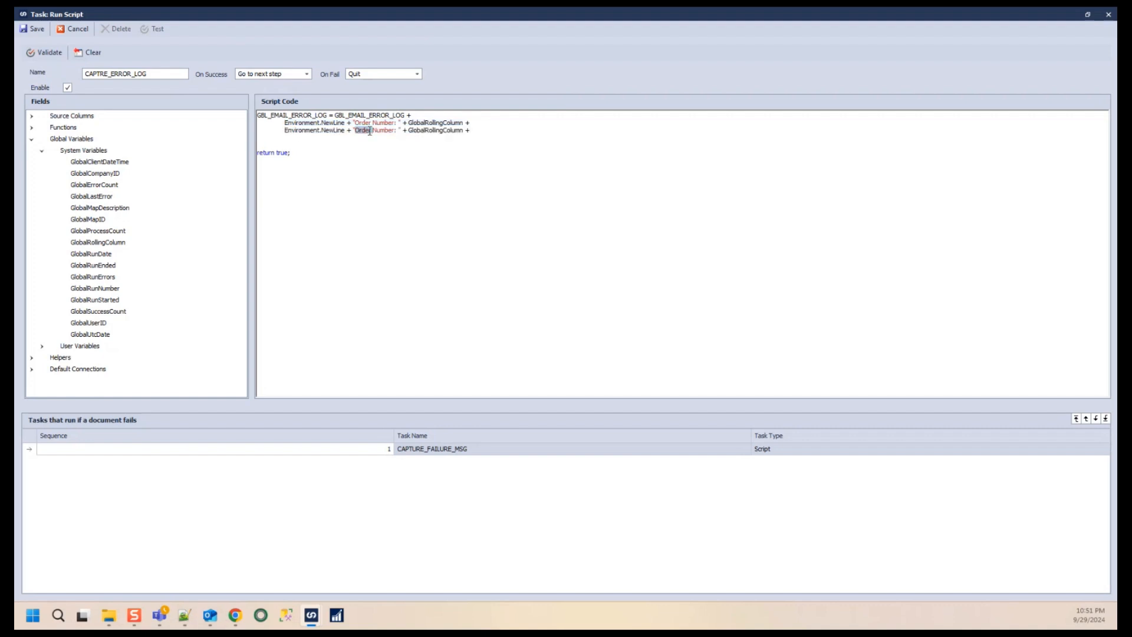
{"action": "type", "text": "Error:"}
{"action": "key", "text": "Delete"}
{"action": "key", "text": "Delete"}
{"action": "key", "text": "Delete"}
{"action": "key", "text": "Delete"}
{"action": "key", "text": "Delete"}
{"action": "key", "text": "Delete"}
{"action": "key", "text": "Delete"}
{"action": "key", "text": "Delete"}
{"action": "double_click", "coordinate": [401, 131]}
{"action": "key", "text": "Delete"}
- Insert the fn.REPLACE function on the Error line with GlobalLastError as its constant source field
{"action": "left_click", "coordinate": [41, 150]}
{"action": "left_click", "coordinate": [31, 128]}
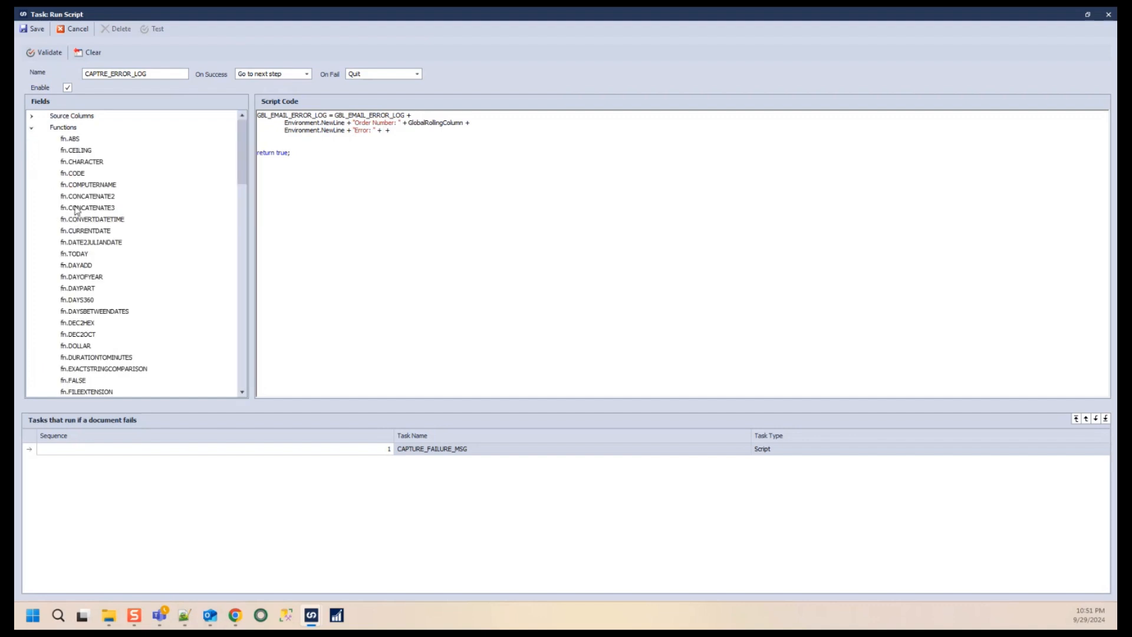
{"action": "scroll", "coordinate": [77, 211], "scroll_direction": "down", "scroll_amount": 12}
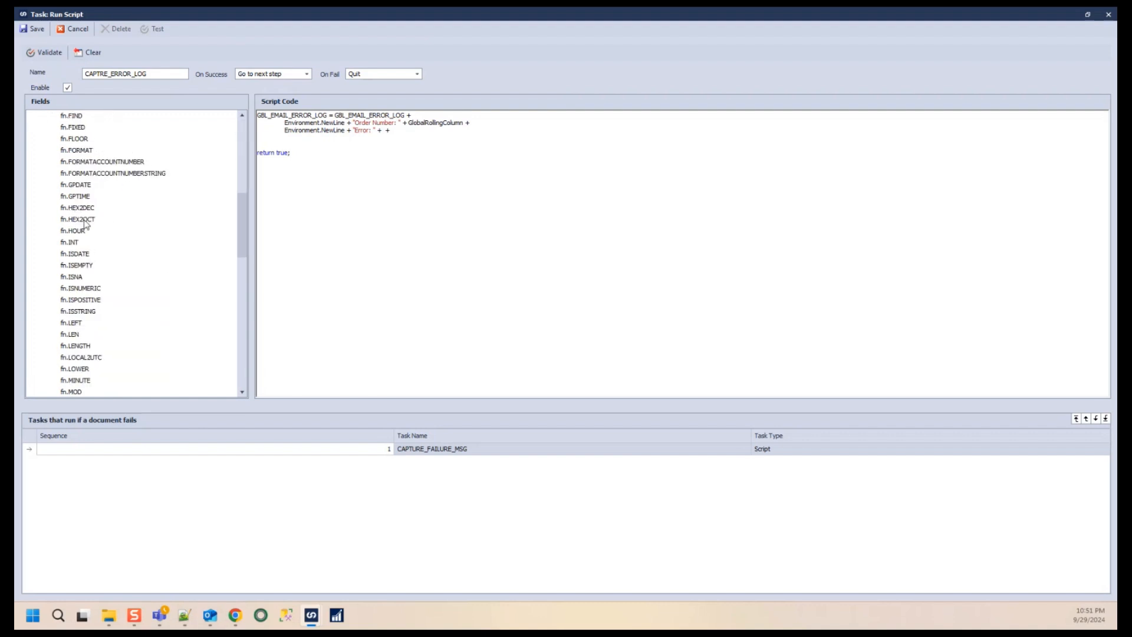
{"action": "scroll", "coordinate": [112, 252], "scroll_direction": "down", "scroll_amount": 5}
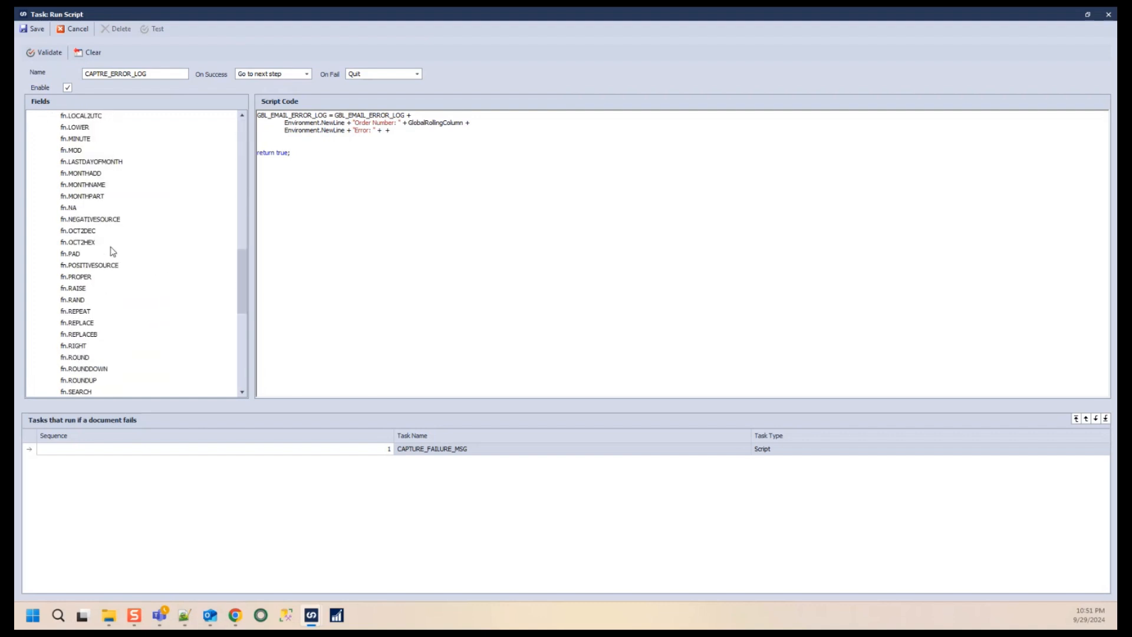
{"action": "left_click_drag", "start_coordinate": [81, 288], "coordinate": [385, 134]}
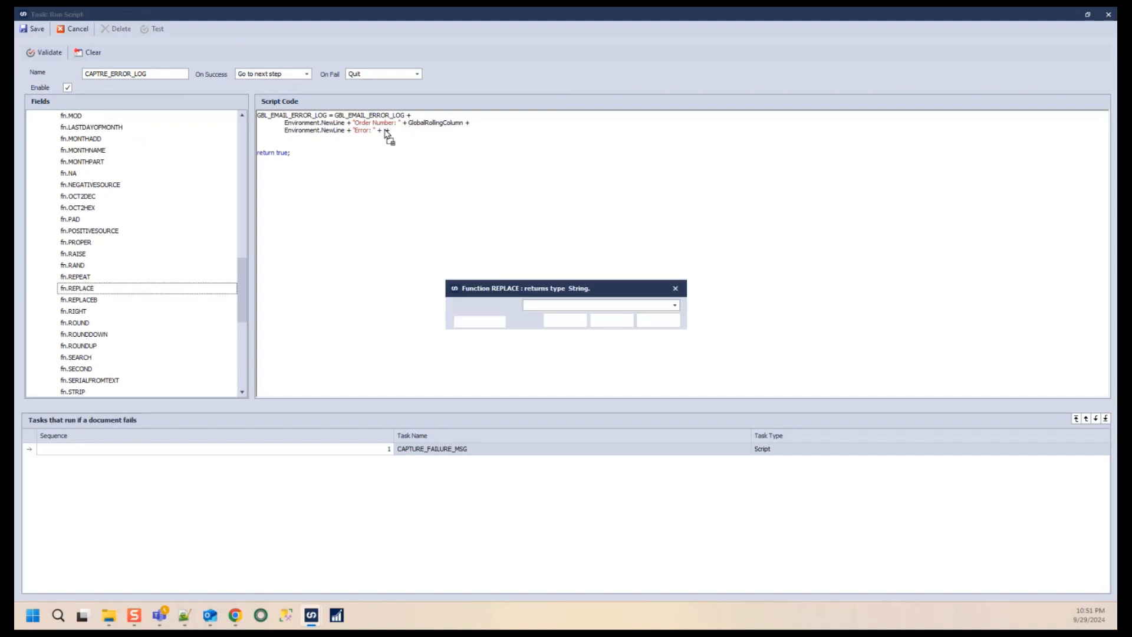
{"action": "left_click", "coordinate": [565, 305]}
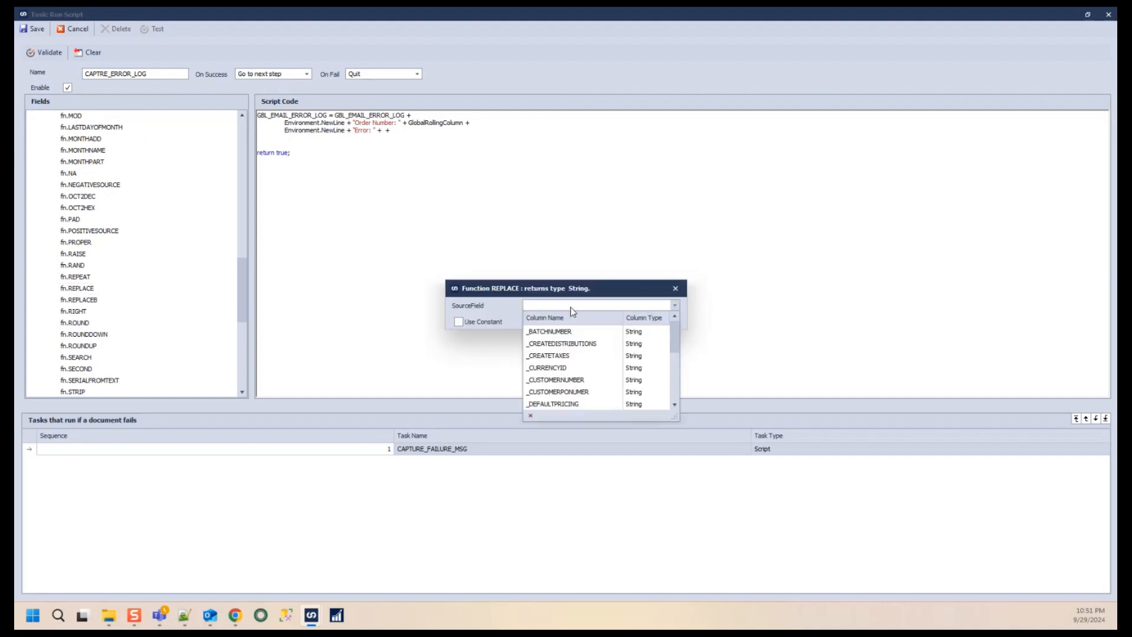
{"action": "scroll", "coordinate": [569, 359], "scroll_direction": "down", "scroll_amount": 4}
{"action": "left_click", "coordinate": [482, 322]}
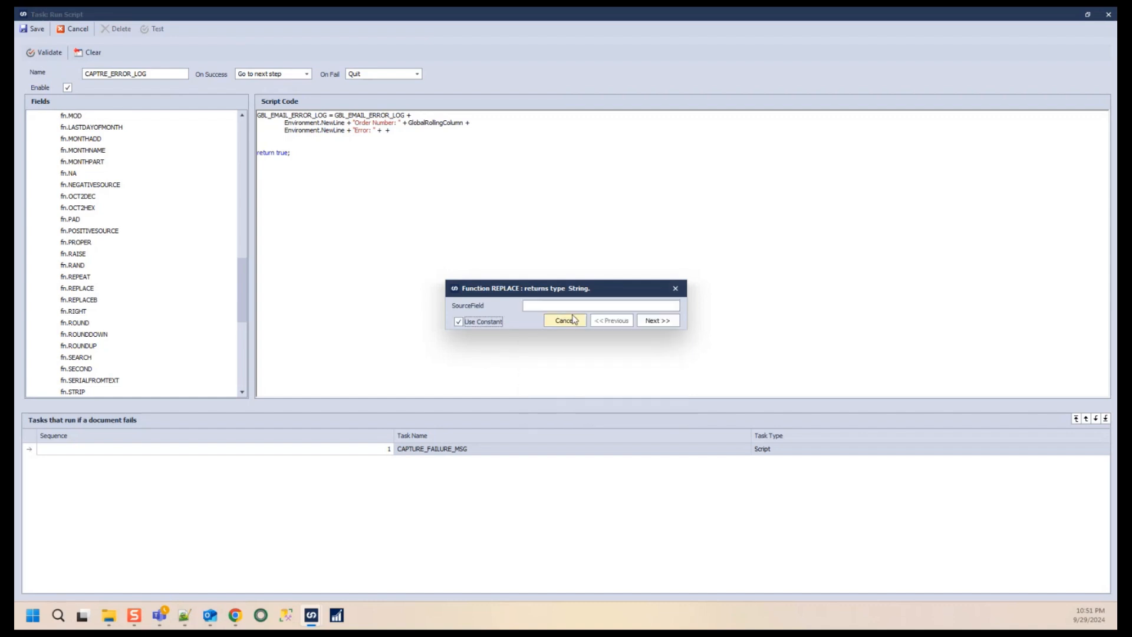
{"action": "type", "text": "Glob"}
{"action": "key", "text": "BackSpace"}
{"action": "type", "text": "LastError"}
{"action": "left_click", "coordinate": [656, 320]}
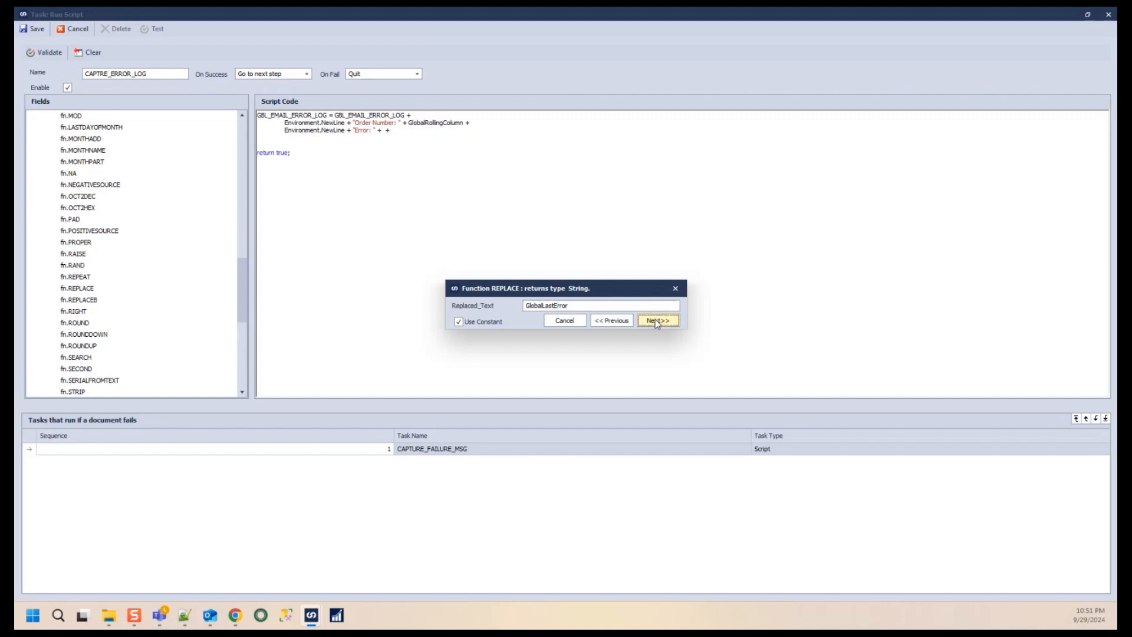
{"action": "double_click", "coordinate": [582, 308]}
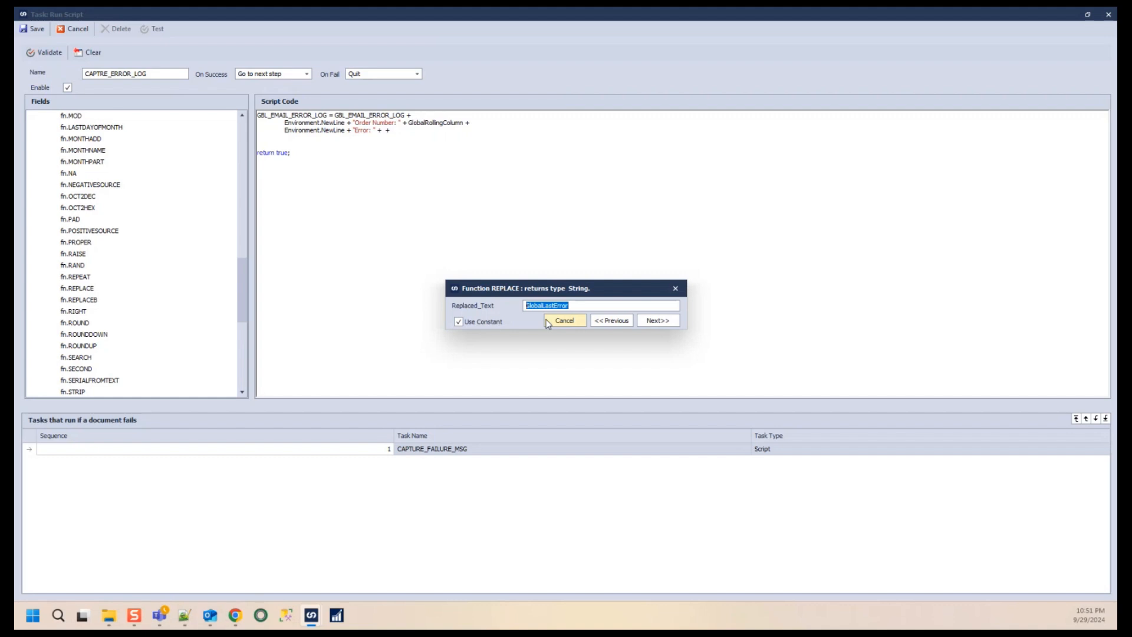
{"action": "type", "text": "1"}
{"action": "left_click", "coordinate": [647, 327]}
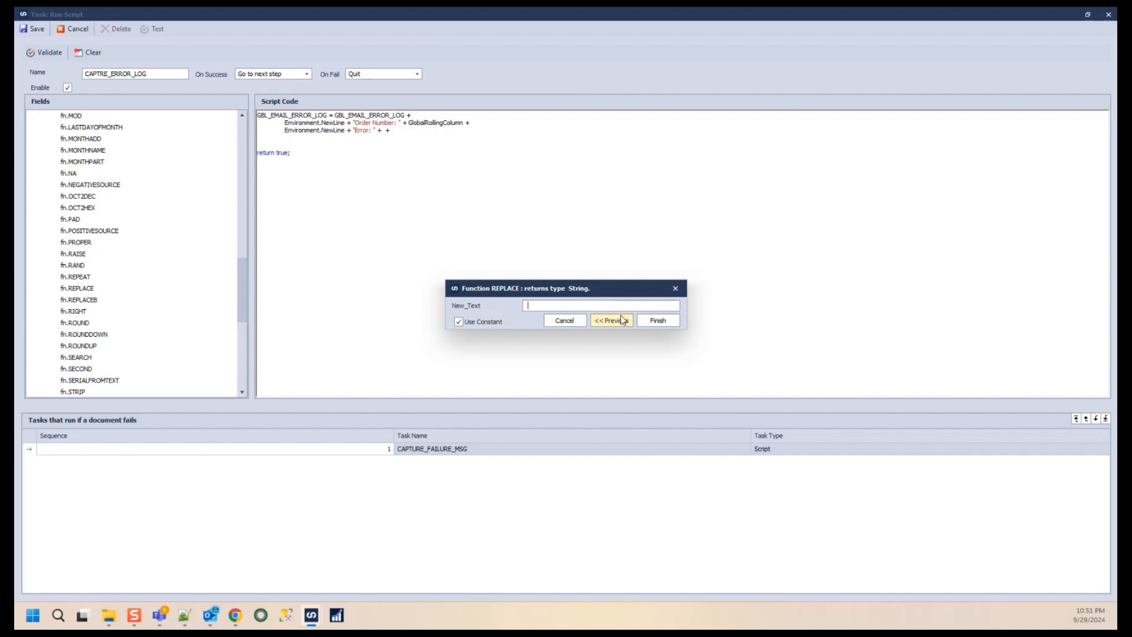
{"action": "left_click", "coordinate": [658, 322]}
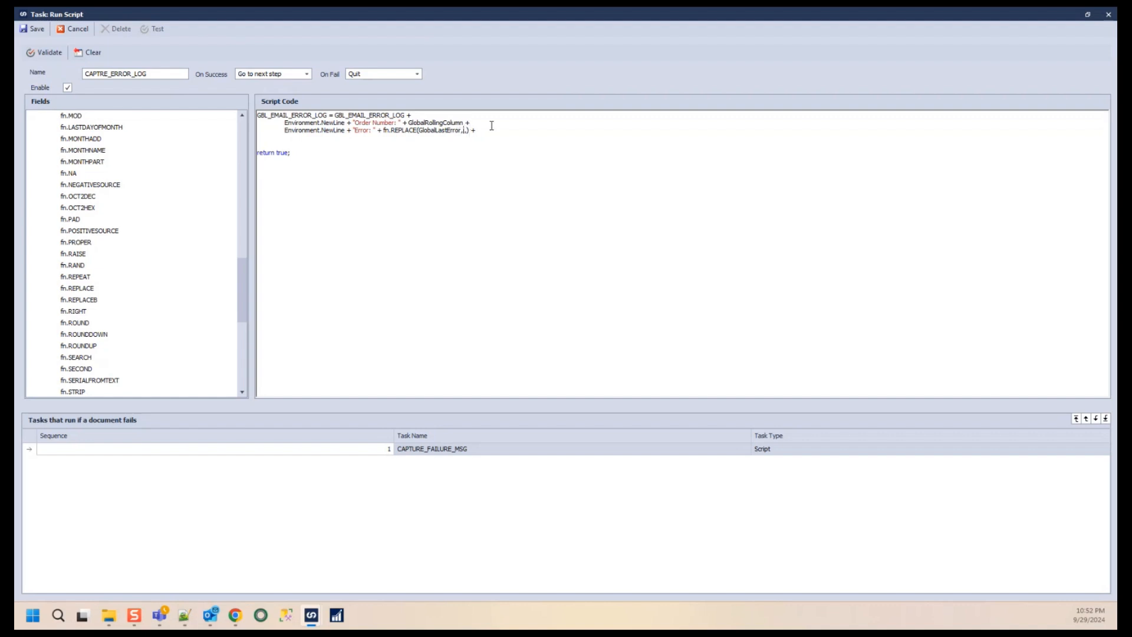
- Fill in the REPLACE arguments so double quotes in GlobalLastError are replaced with a space
{"action": "type", "text": "\"'"}
{"action": "scroll", "coordinate": [504, 148], "scroll_direction": "up", "scroll_amount": 3}
{"action": "scroll", "coordinate": [509, 153], "scroll_direction": "up", "scroll_amount": 2}
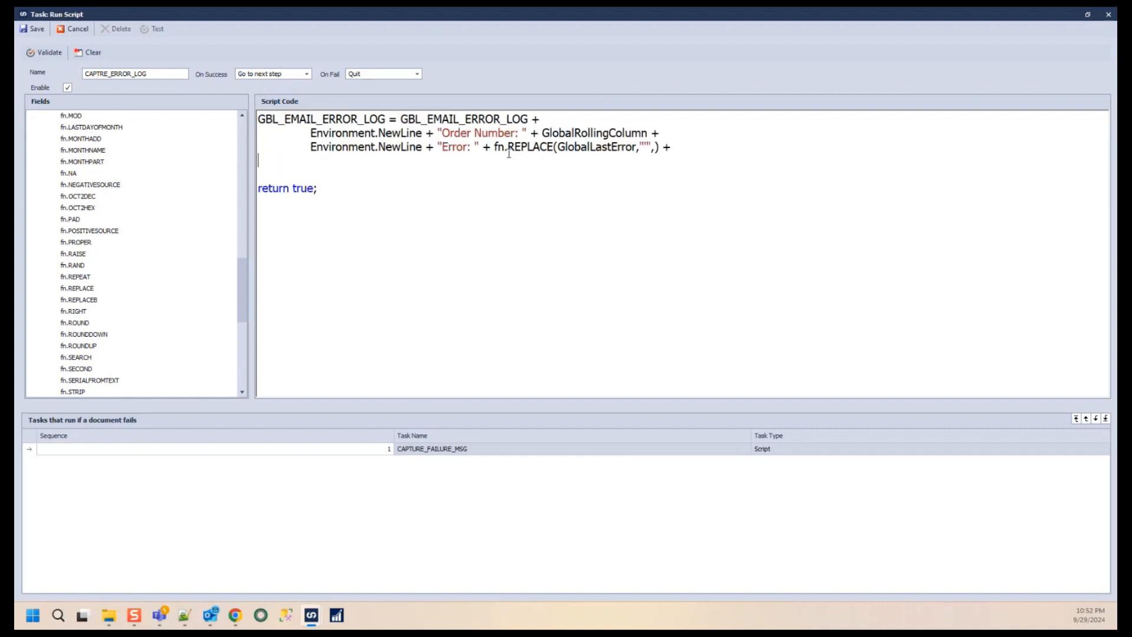
{"action": "left_click", "coordinate": [672, 148]}
{"action": "scroll", "coordinate": [690, 141], "scroll_direction": "down", "scroll_amount": 5}
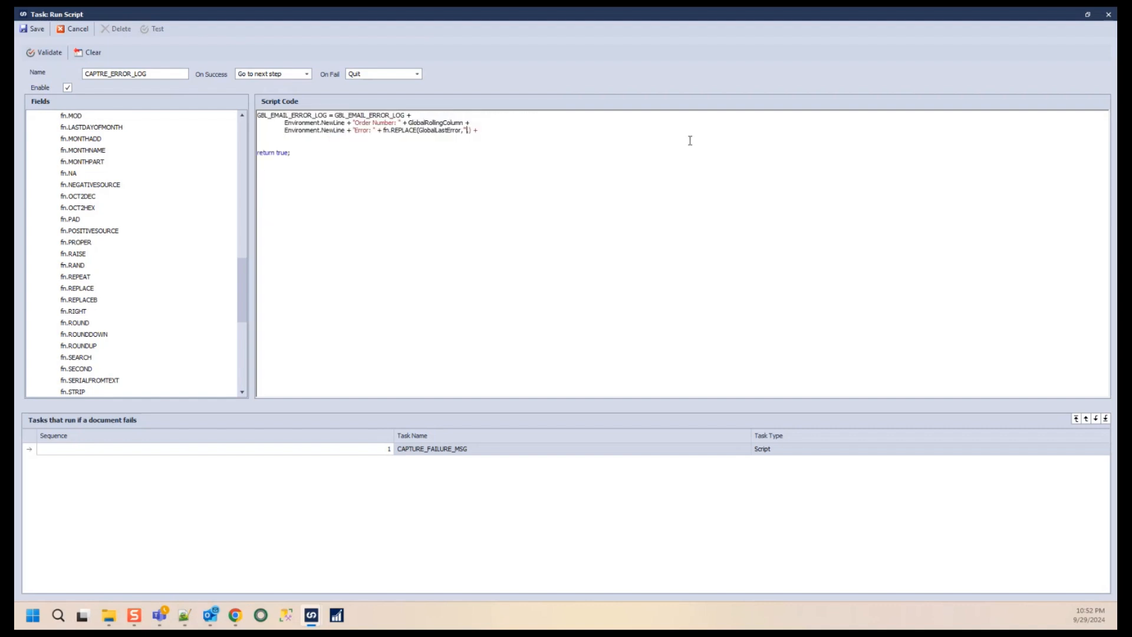
{"action": "scroll", "coordinate": [690, 140], "scroll_direction": "up", "scroll_amount": 5}
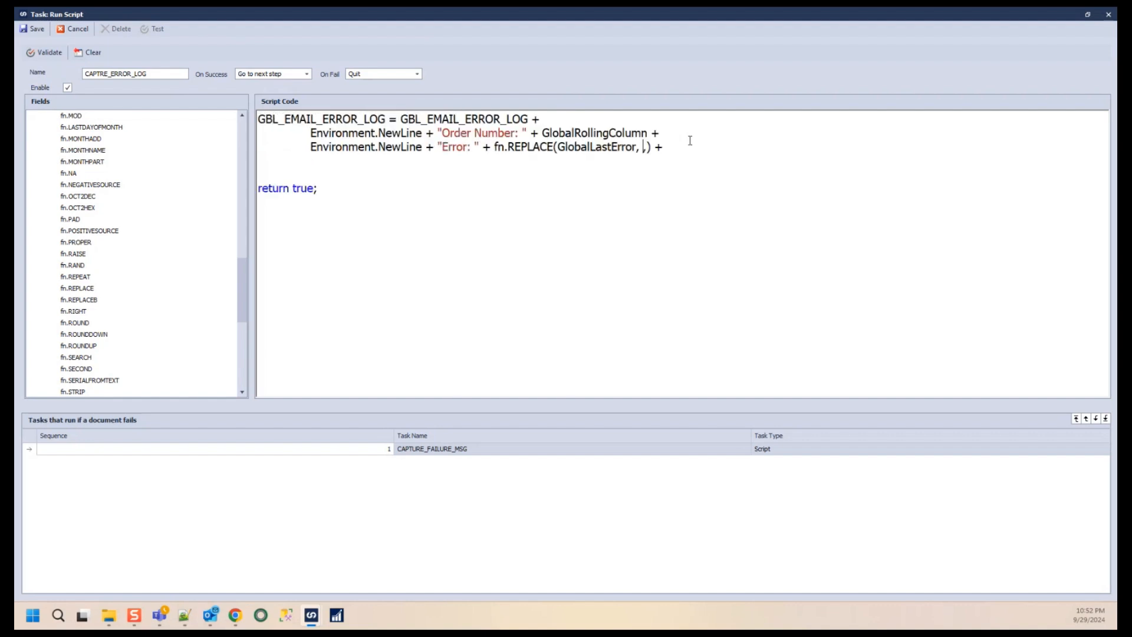
{"action": "scroll", "coordinate": [690, 141], "scroll_direction": "down", "scroll_amount": 5}
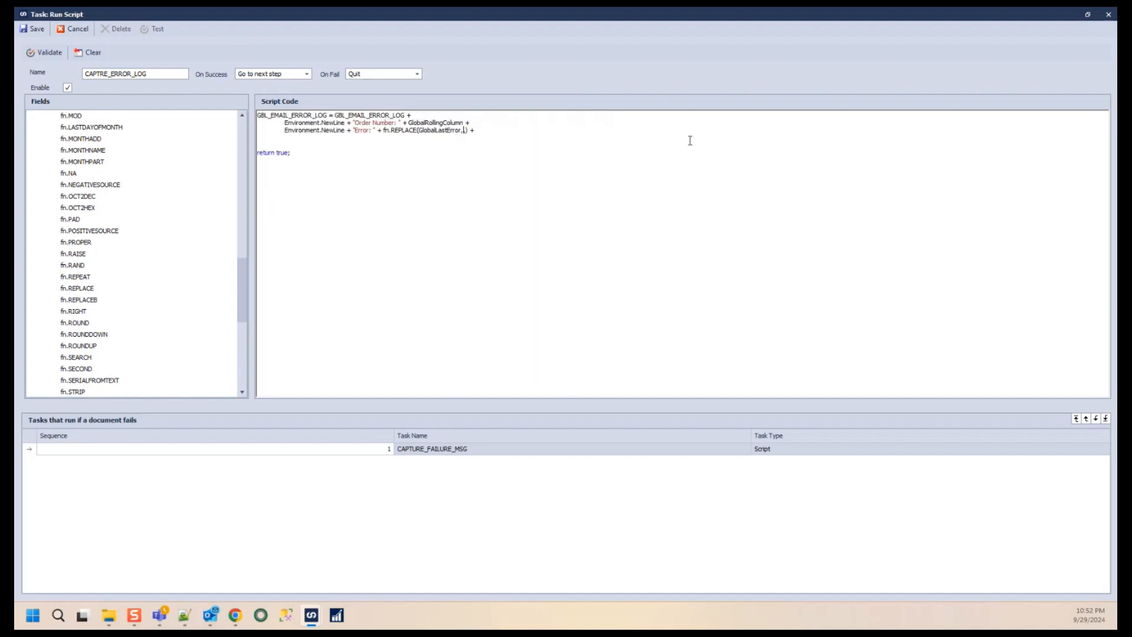
{"action": "type", "text": "\", \" \""}
{"action": "scroll", "coordinate": [690, 140], "scroll_direction": "up", "scroll_amount": 1}
{"action": "scroll", "coordinate": [690, 140], "scroll_direction": "up", "scroll_amount": 4}
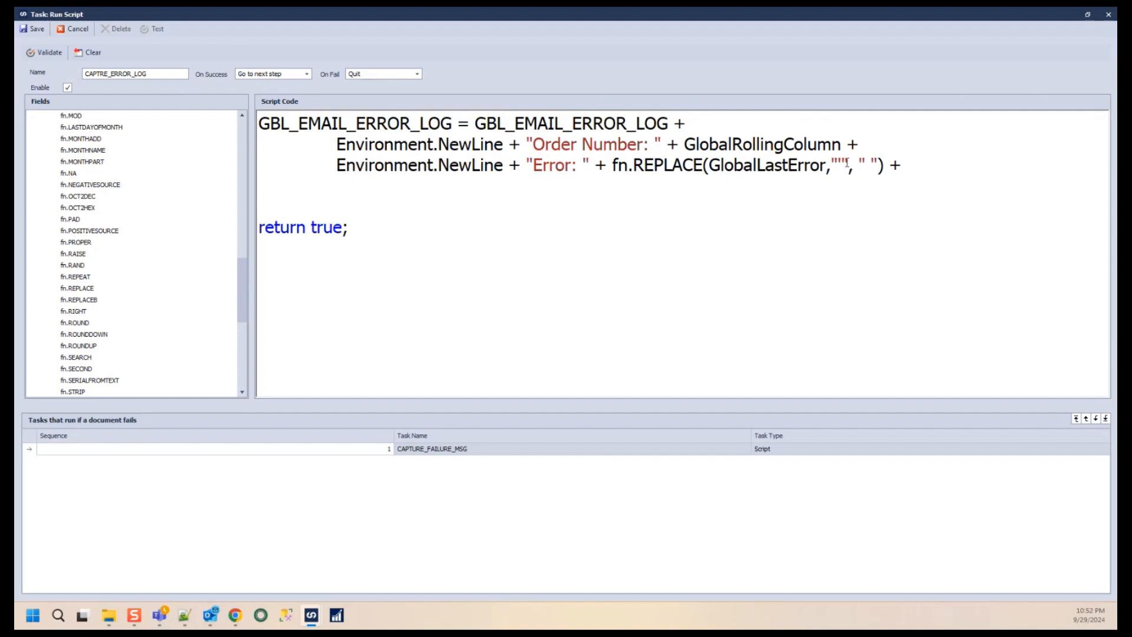
- Remove the blank line between the Error line and return true
{"action": "left_click", "coordinate": [385, 187]}
{"action": "scroll", "coordinate": [399, 180], "scroll_direction": "down", "scroll_amount": 5}
{"action": "key", "text": "Delete"}
{"action": "scroll", "coordinate": [399, 179], "scroll_direction": "up", "scroll_amount": 5}
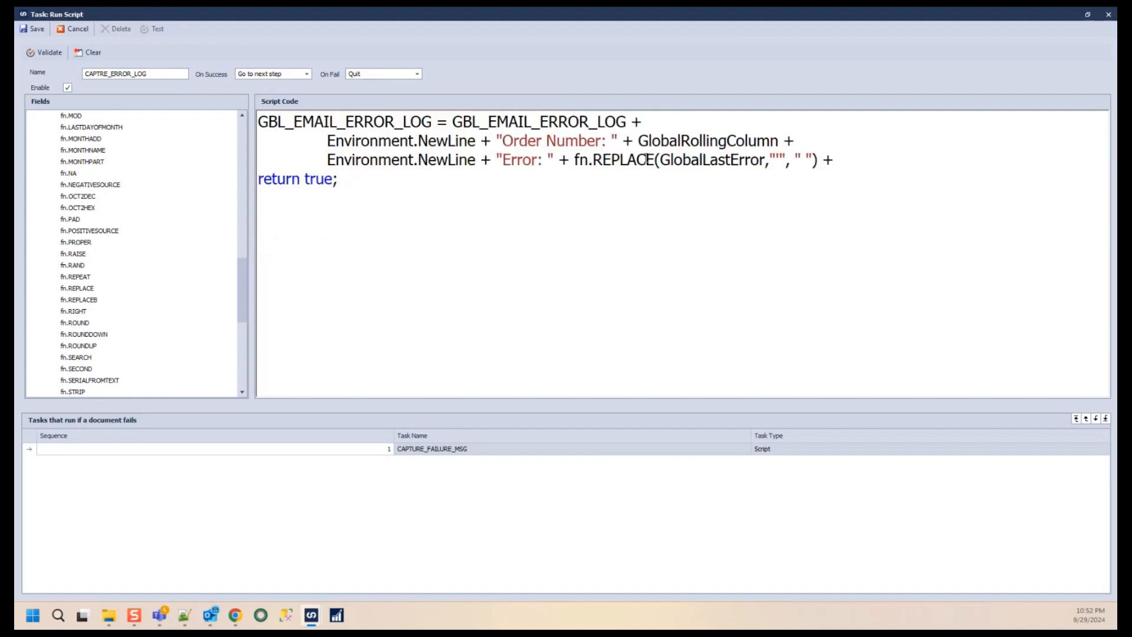
- End the Error line with a semicolon instead of a trailing plus, then validate and save the CAPTRE_ERROR_LOG script
{"action": "left_click", "coordinate": [698, 145]}
{"action": "double_click", "coordinate": [711, 158]}
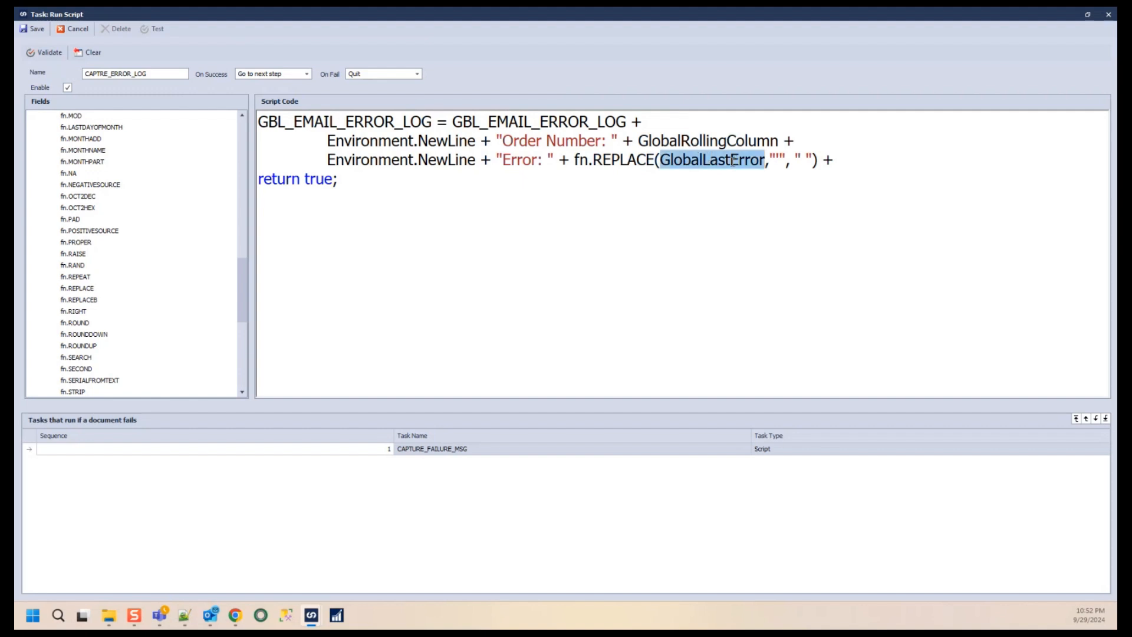
{"action": "left_click", "coordinate": [383, 206]}
{"action": "left_click", "coordinate": [50, 53]}
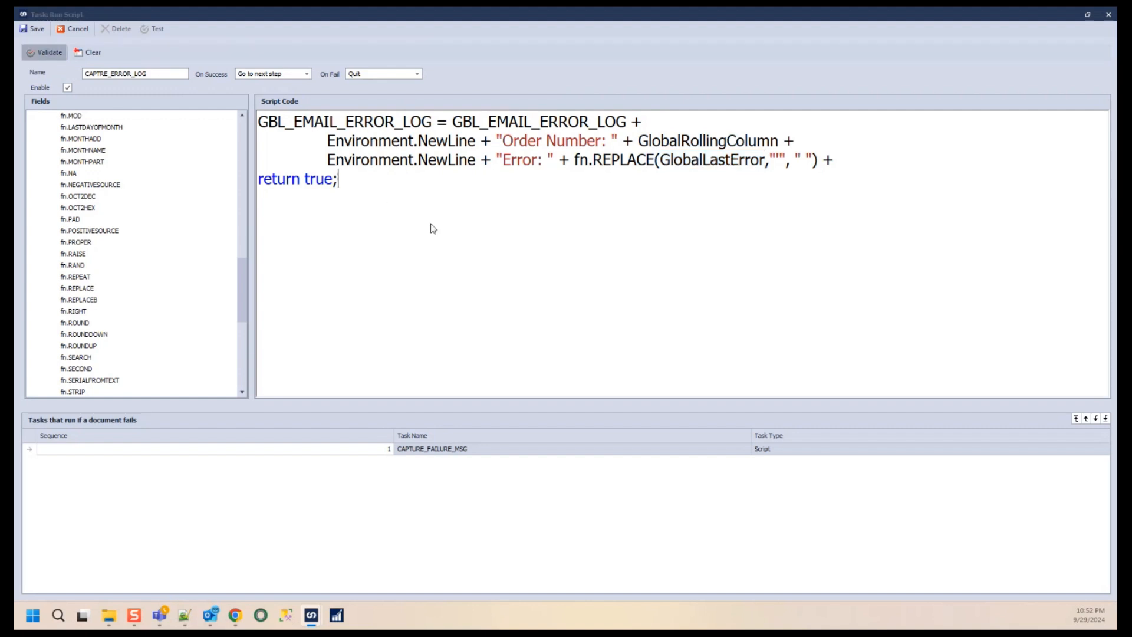
{"action": "left_click", "coordinate": [578, 324]}
{"action": "left_click", "coordinate": [876, 163]}
{"action": "key", "text": "BackSpace"}
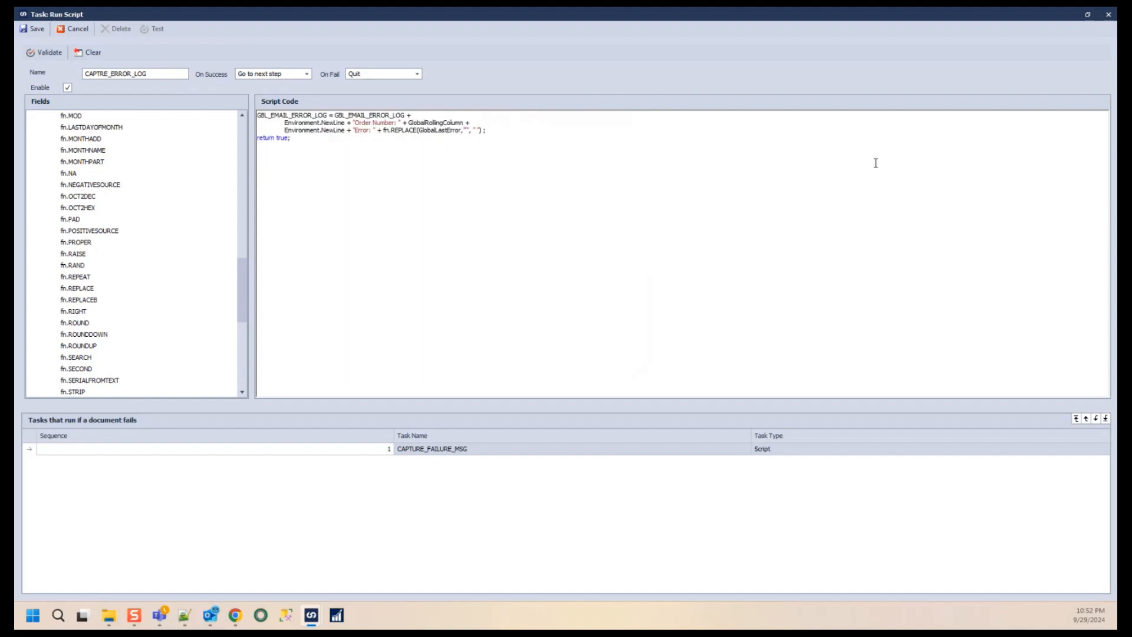
{"action": "scroll", "coordinate": [883, 162], "scroll_direction": "up", "scroll_amount": 10}
{"action": "left_click", "coordinate": [782, 159]}
{"action": "scroll", "coordinate": [675, 177], "scroll_direction": "down", "scroll_amount": 10}
{"action": "key", "text": "Delete"}
{"action": "scroll", "coordinate": [581, 197], "scroll_direction": "up", "scroll_amount": 10}
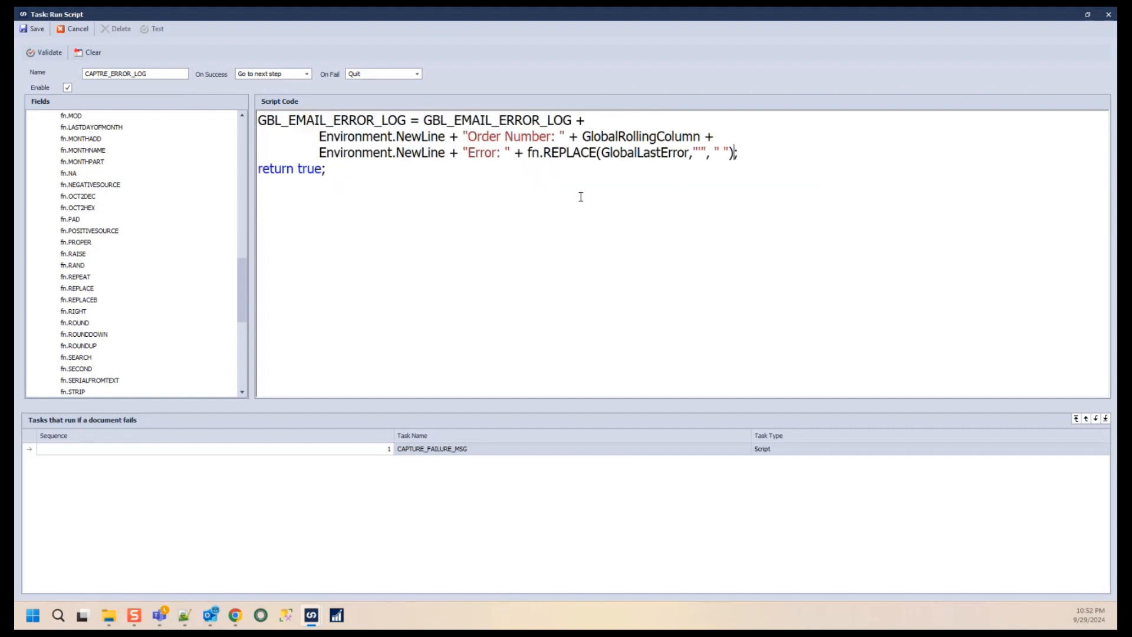
{"action": "left_click", "coordinate": [57, 52]}
{"action": "left_click", "coordinate": [568, 326]}
{"action": "left_click", "coordinate": [40, 30]}
- Add a Run Script task named CAPTURE_SUCCESS_LOG under the tasks that run if the document succeeds
{"action": "left_click", "coordinate": [471, 258]}
{"action": "right_click", "coordinate": [471, 266]}
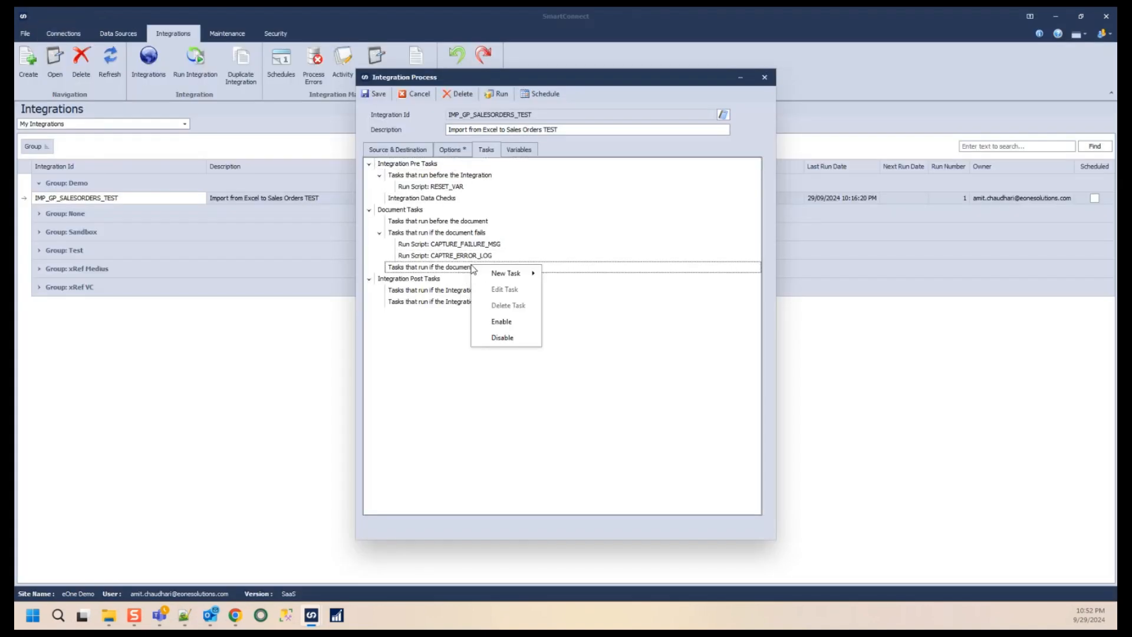
{"action": "mouse_move", "coordinate": [511, 276]}
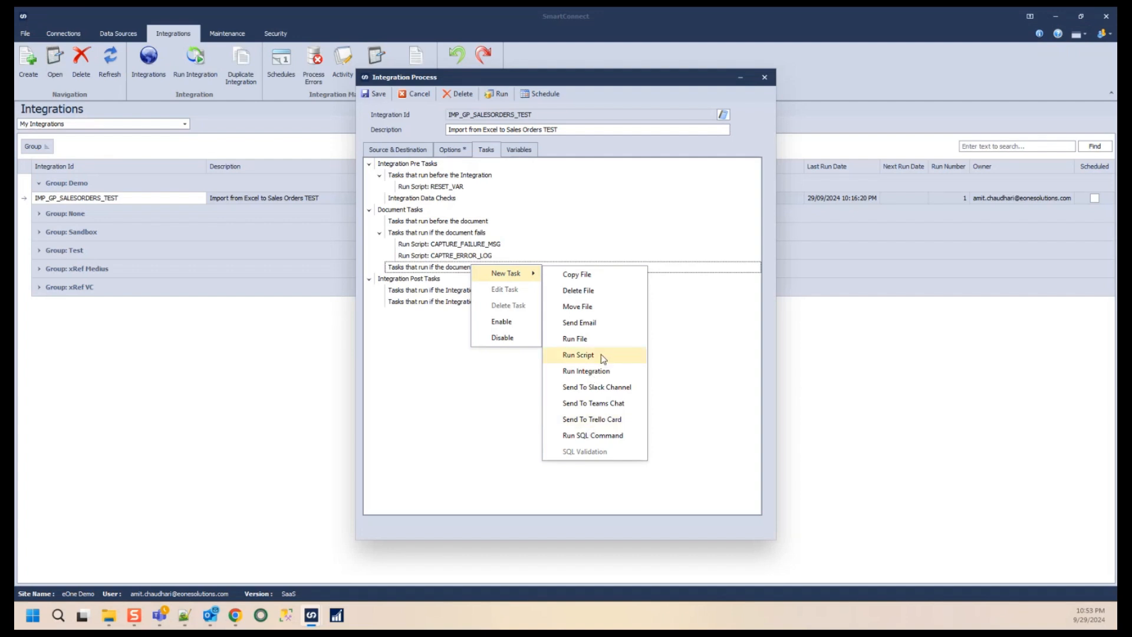
{"action": "left_click", "coordinate": [431, 273]}
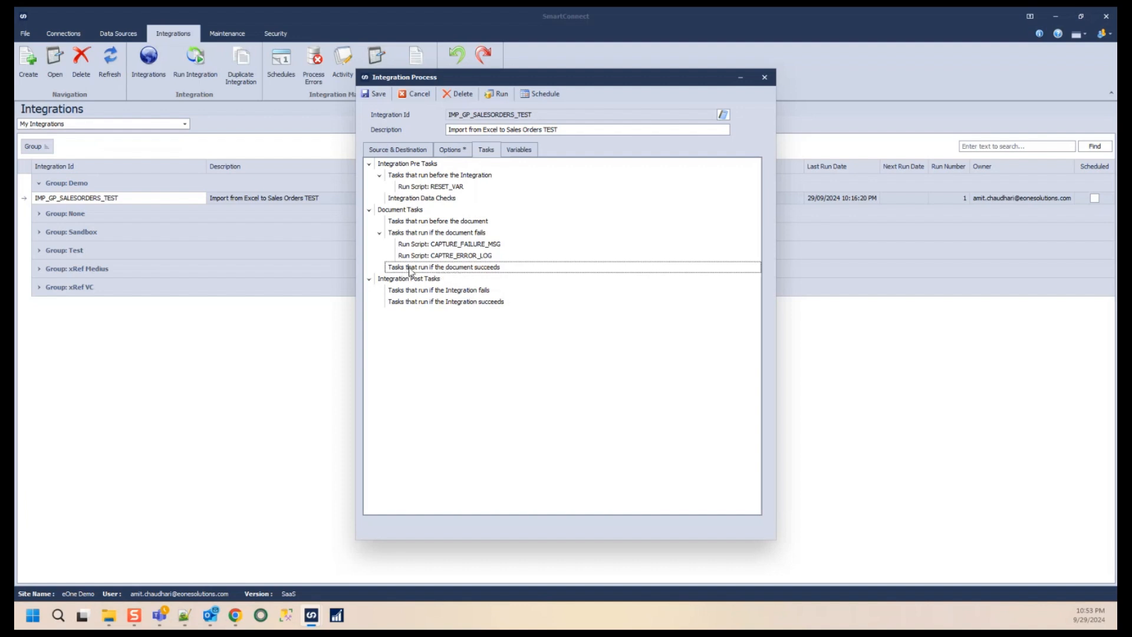
{"action": "right_click", "coordinate": [499, 273]}
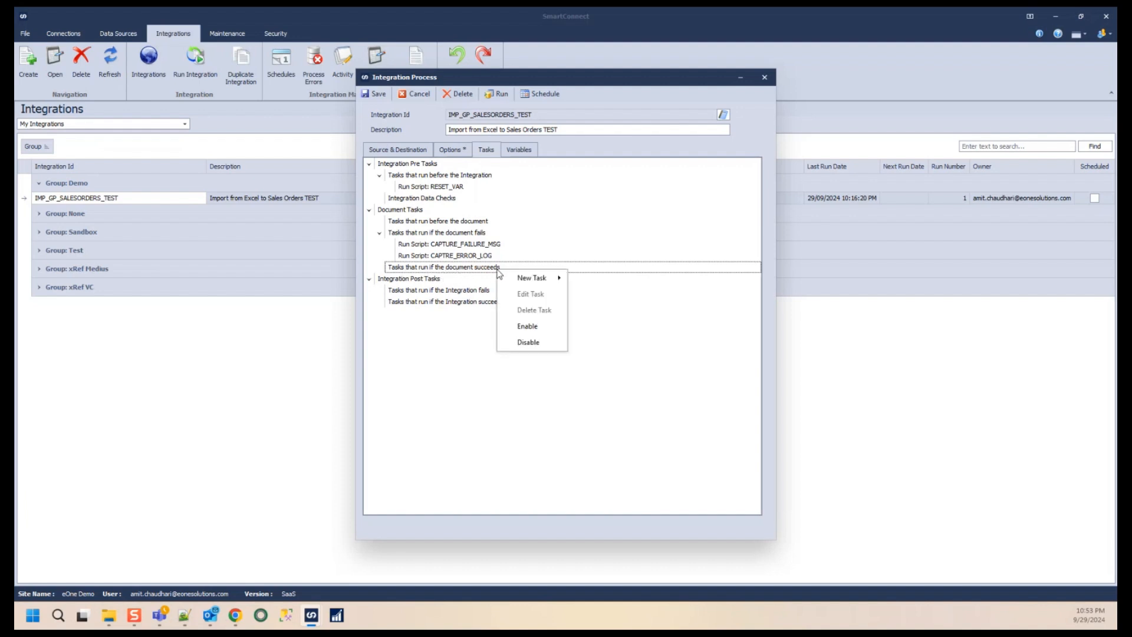
{"action": "mouse_move", "coordinate": [537, 278]}
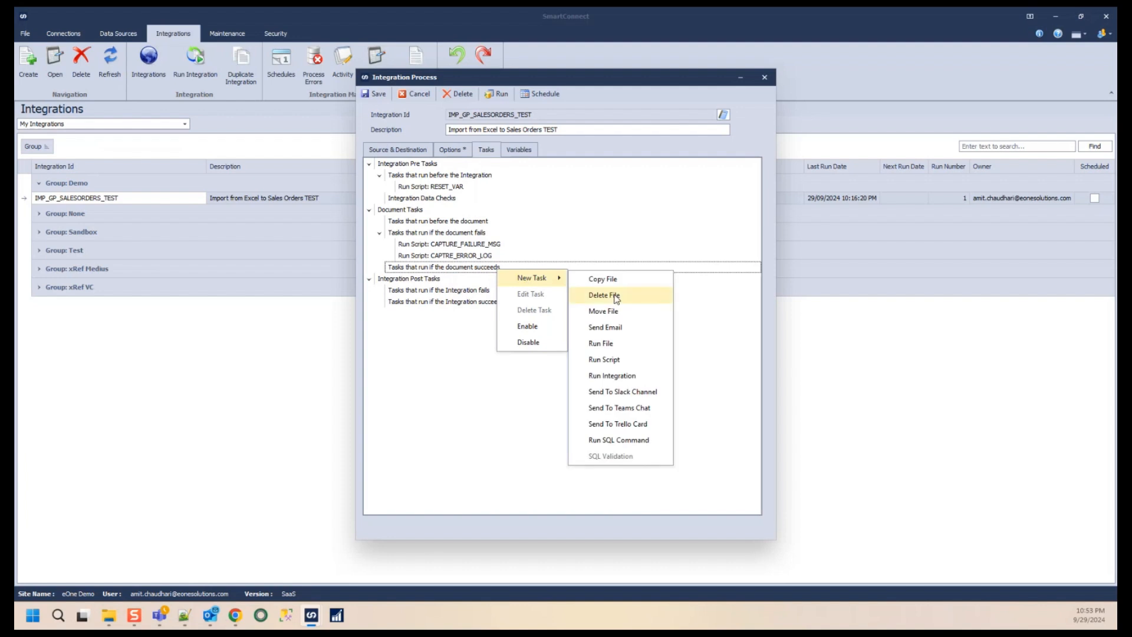
{"action": "left_click", "coordinate": [618, 362]}
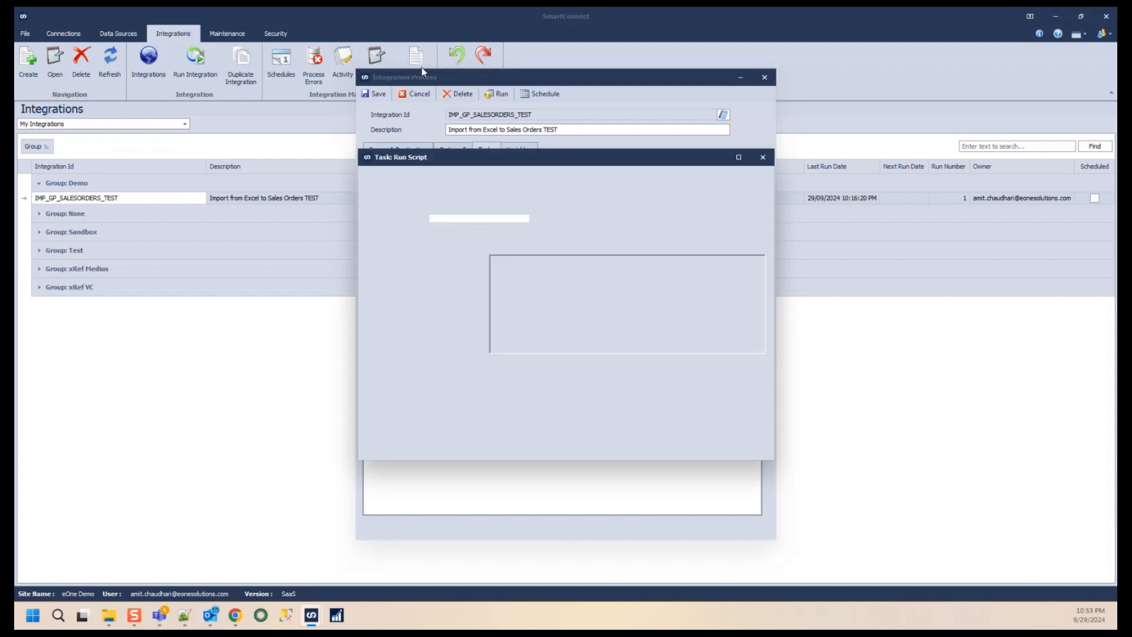
{"action": "left_click", "coordinate": [461, 219]}
{"action": "type", "text": "CA"}
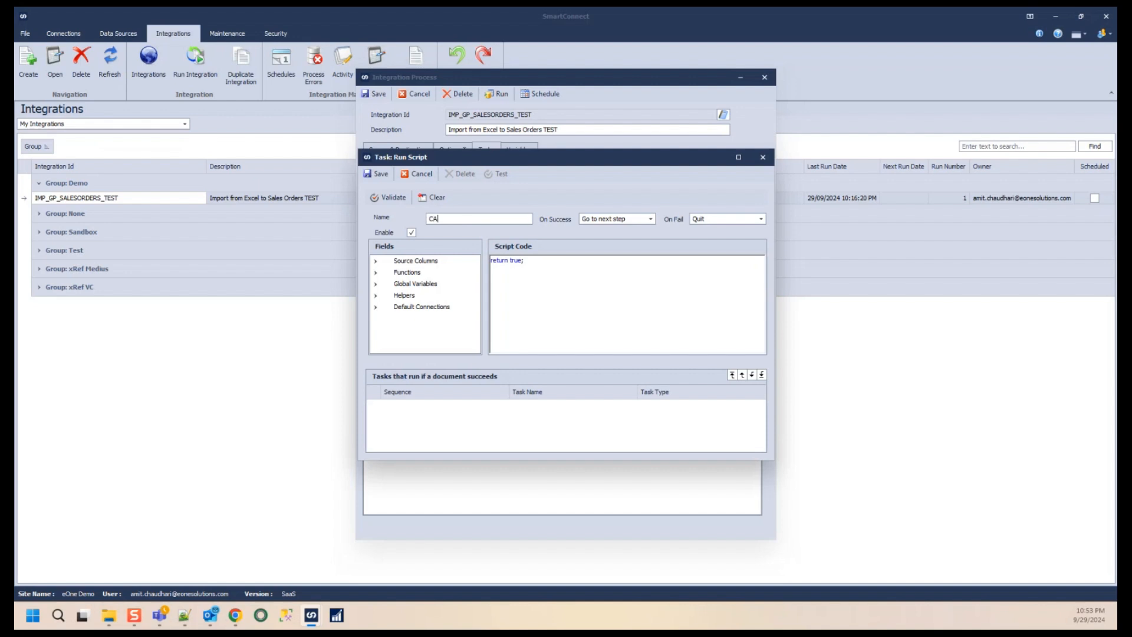
{"action": "type", "text": "OTURE_SUCCESS_LOG"}
{"action": "left_click", "coordinate": [493, 260]}
{"action": "key", "text": "Return"}
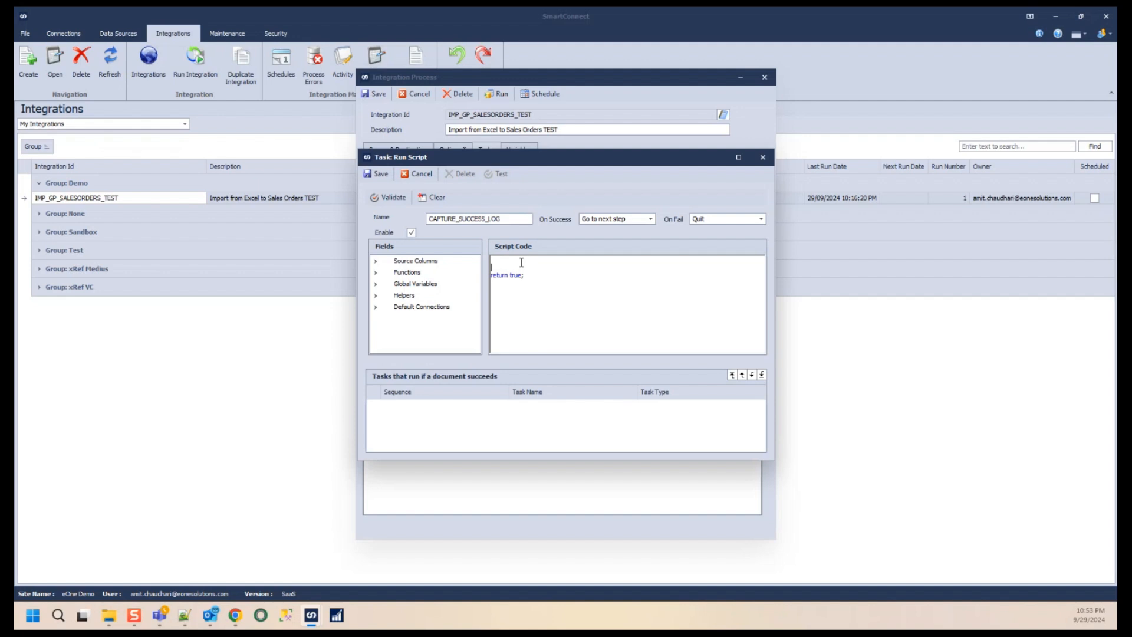
- Start the script with GBL_EMAIL_SUCCESS_LOG = GBL_EMAIL_SUCCESS_LOG + using the user global variable, and save the task
{"action": "left_click", "coordinate": [739, 157]}
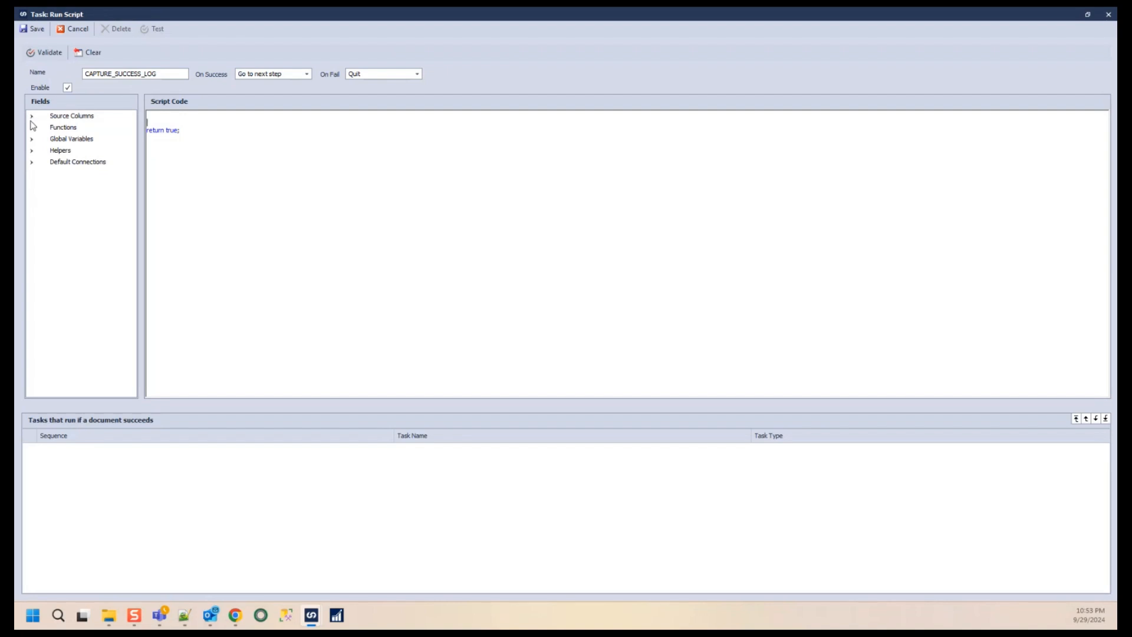
{"action": "left_click", "coordinate": [32, 140]}
{"action": "left_click", "coordinate": [42, 162]}
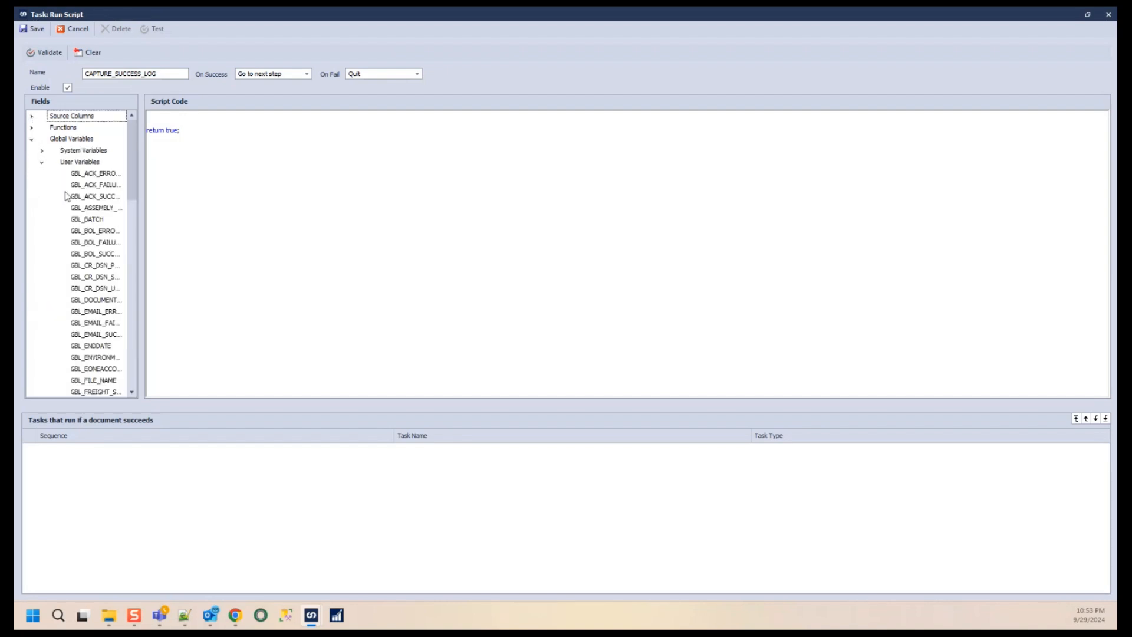
{"action": "left_click_drag", "start_coordinate": [141, 220], "coordinate": [258, 221]}
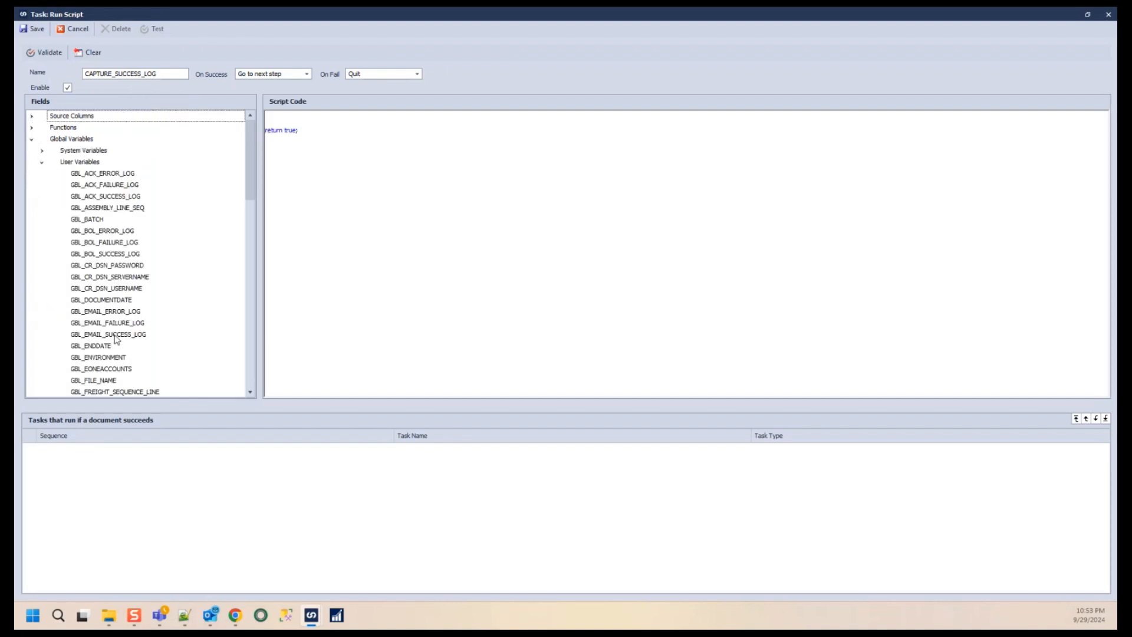
{"action": "left_click_drag", "start_coordinate": [114, 335], "coordinate": [323, 121]}
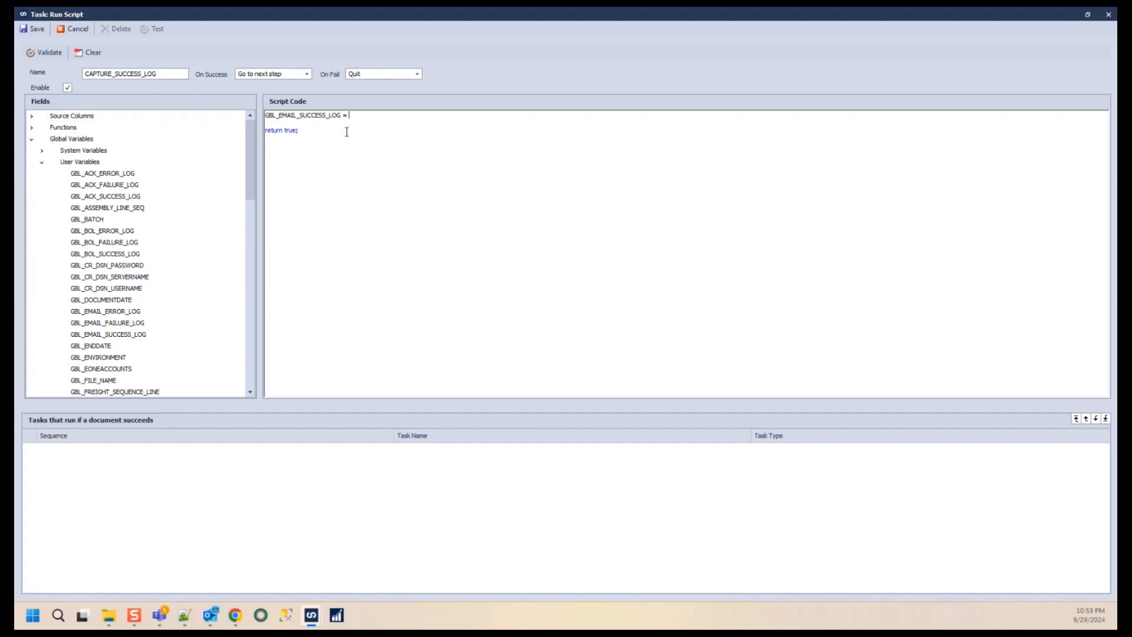
{"action": "left_click", "coordinate": [107, 257]}
{"action": "left_click", "coordinate": [112, 325]}
{"action": "left_click_drag", "start_coordinate": [109, 335], "coordinate": [375, 116]}
{"action": "left_click", "coordinate": [436, 115]}
{"action": "type", "text": "+"}
{"action": "key", "text": "Return"}
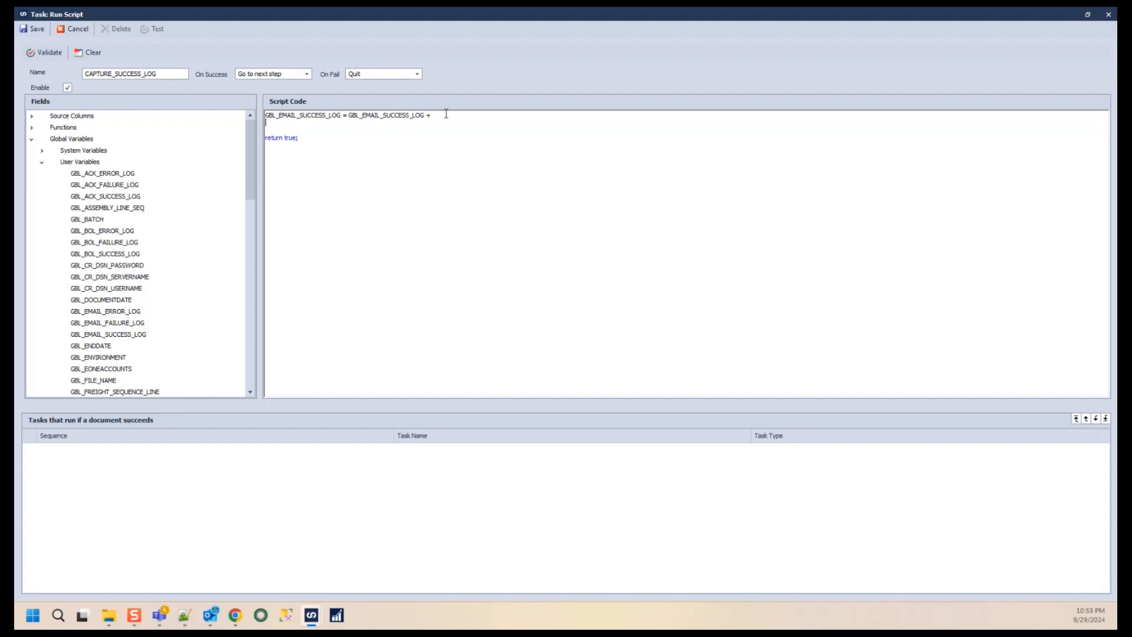
{"action": "left_click", "coordinate": [33, 28]}
- Open the CAPTURE_FAILURE_MSG script and copy its Environment.NewLine detail lines
{"action": "double_click", "coordinate": [475, 245]}
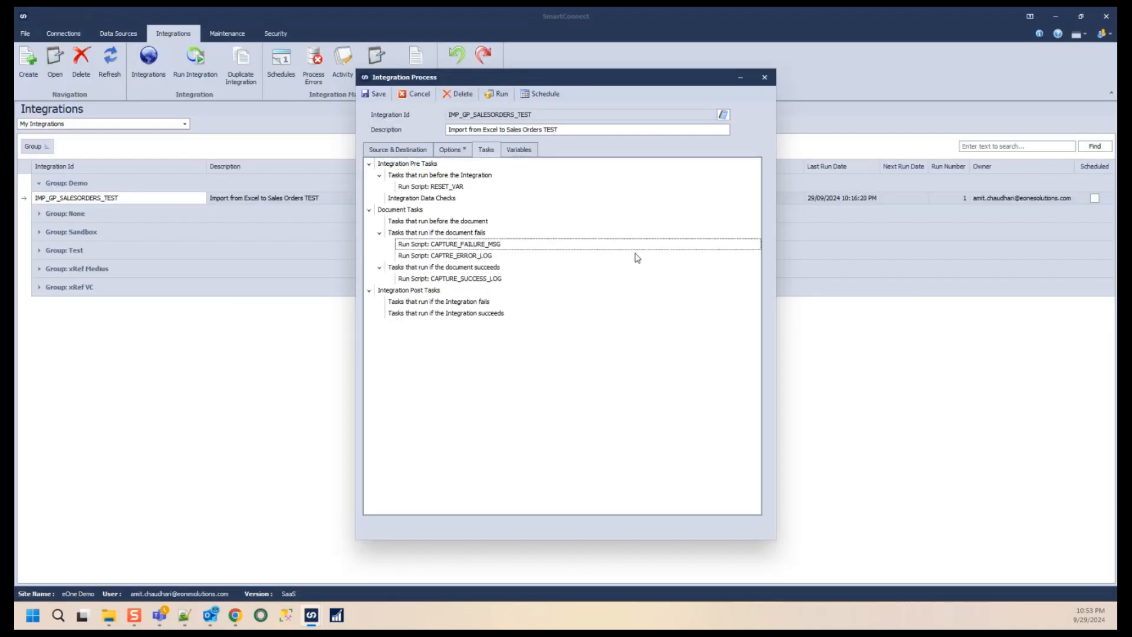
{"action": "left_click", "coordinate": [738, 158]}
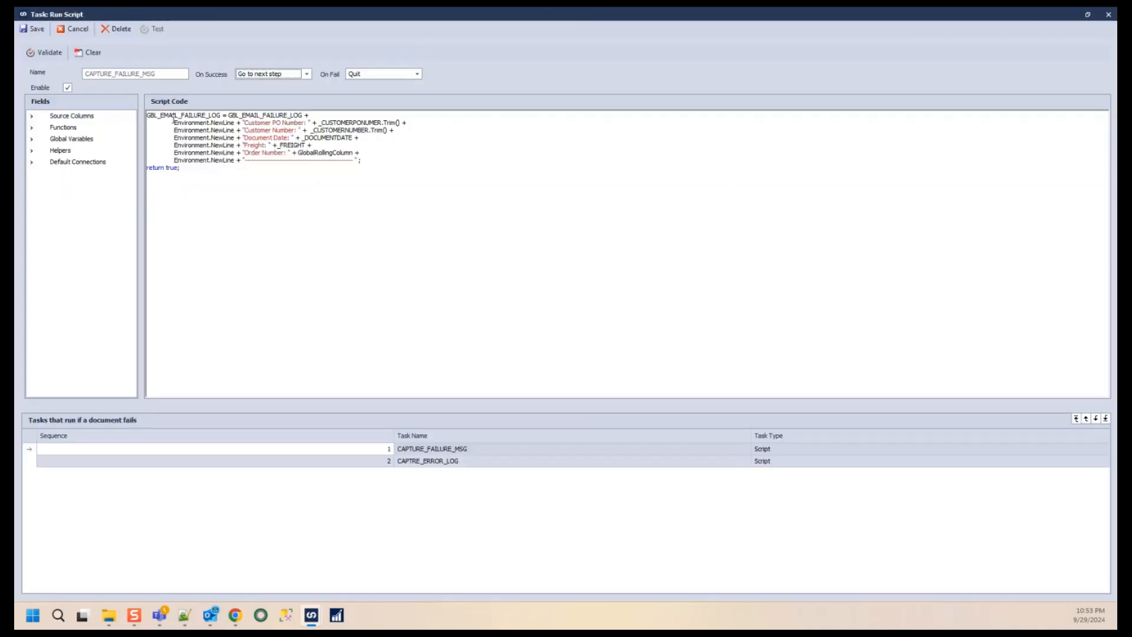
{"action": "left_click_drag", "start_coordinate": [174, 122], "coordinate": [387, 157]}
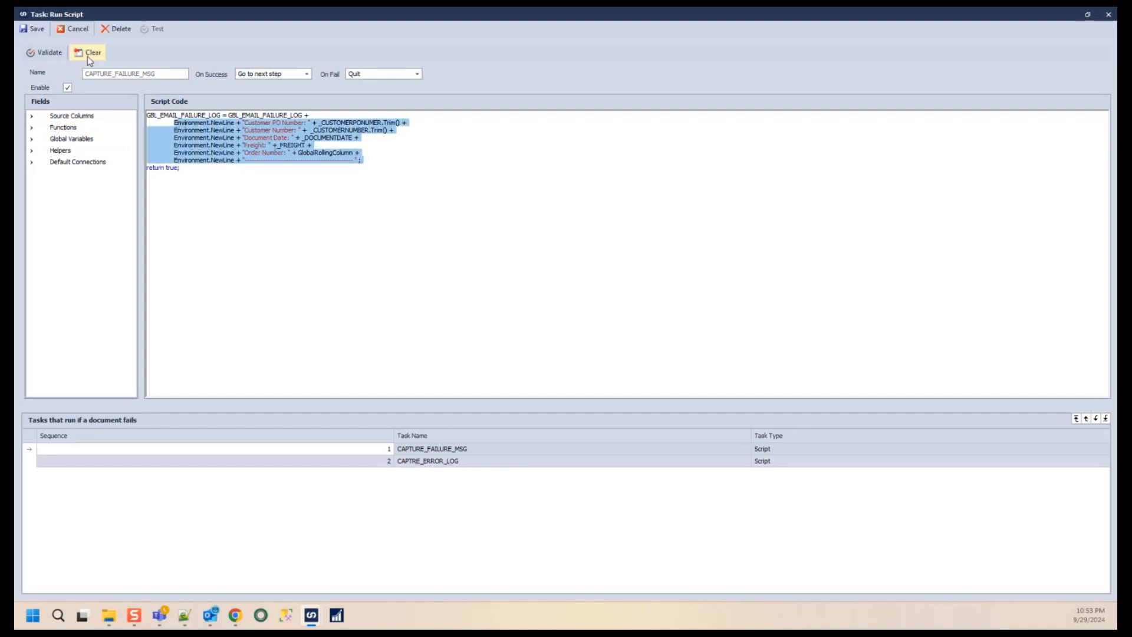
{"action": "left_click", "coordinate": [36, 29]}
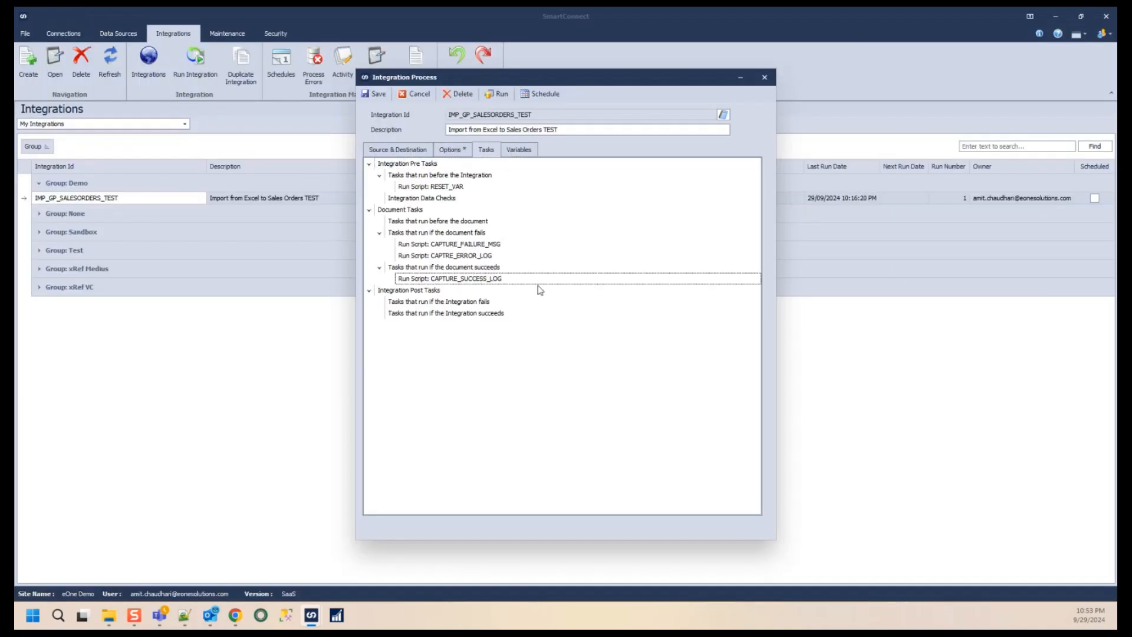
- Paste the copied detail lines into CAPTURE_SUCCESS_LOG below the first line and fix their indentation
{"action": "double_click", "coordinate": [531, 279]}
{"action": "left_click", "coordinate": [736, 157]}
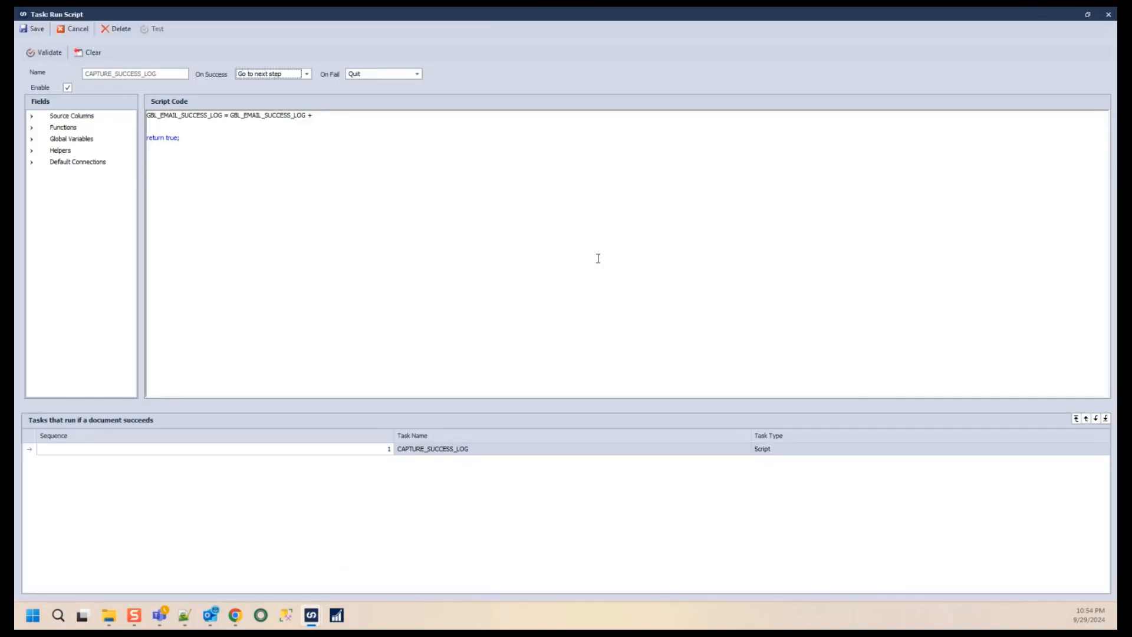
{"action": "key", "text": "ctrl+v"}
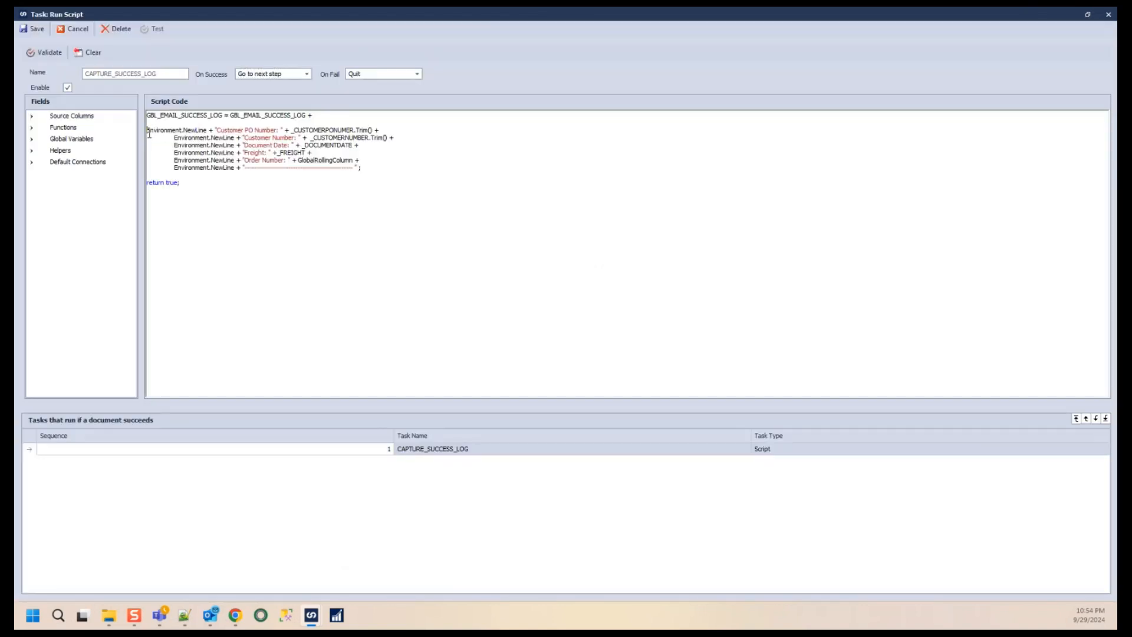
{"action": "key", "text": "Tab"}
{"action": "left_click", "coordinate": [229, 123]}
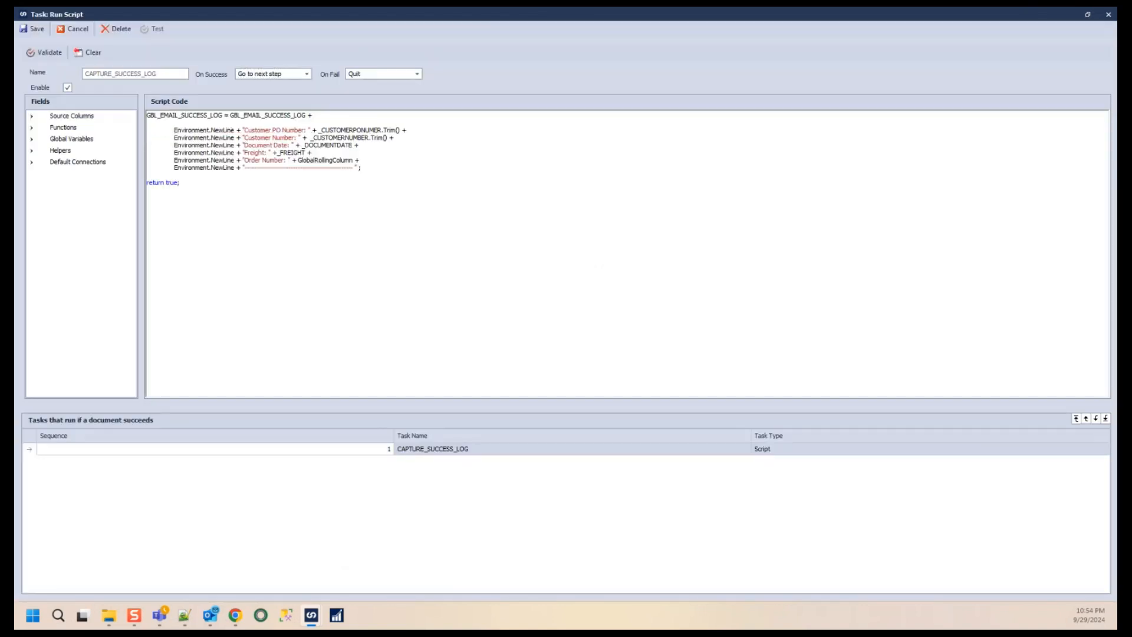
{"action": "key", "text": "BackSpace"}
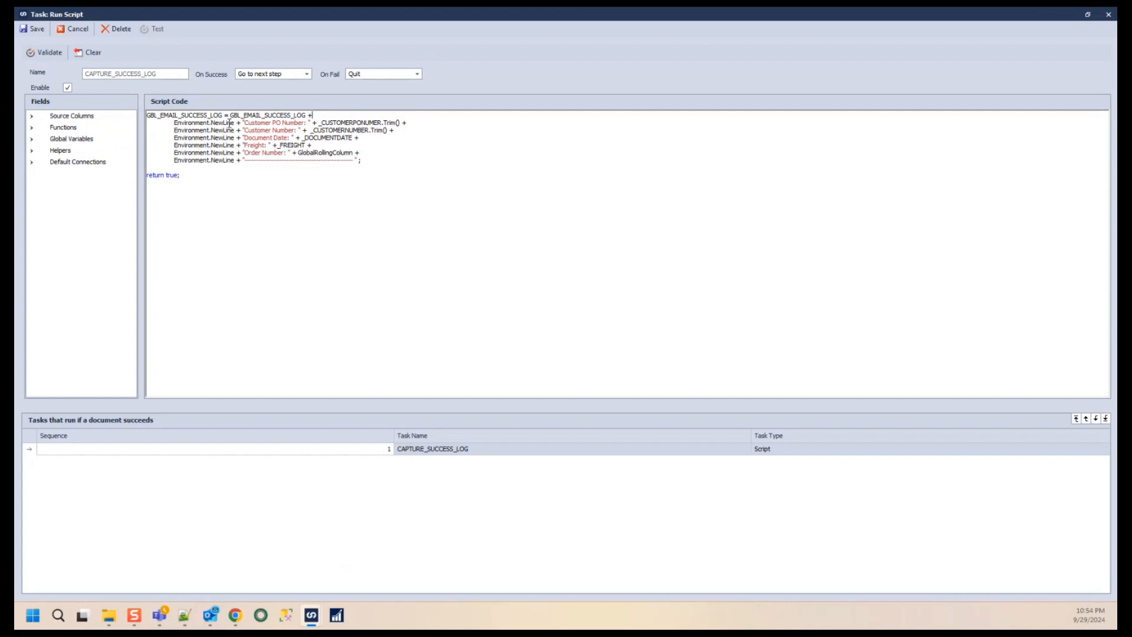
- Remove the blank line before return true, then validate and save the CAPTURE_SUCCESS_LOG script
{"action": "left_click_drag", "start_coordinate": [258, 127], "coordinate": [352, 130]}
{"action": "left_click", "coordinate": [260, 134]}
{"action": "left_click_drag", "start_coordinate": [237, 138], "coordinate": [343, 139]}
{"action": "left_click", "coordinate": [238, 147]}
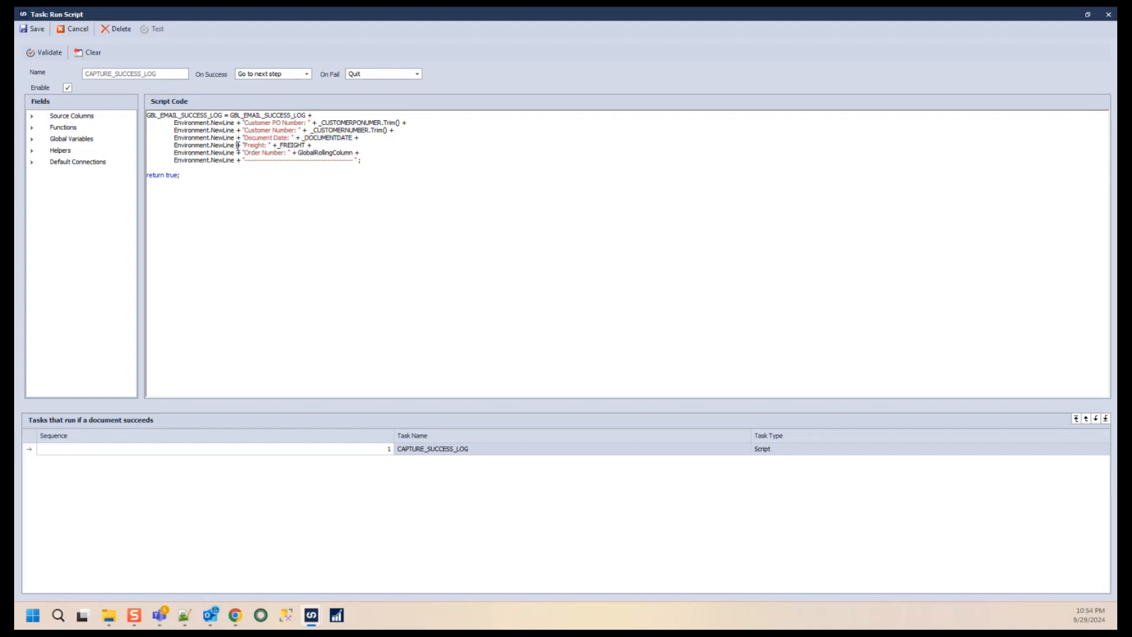
{"action": "left_click_drag", "start_coordinate": [244, 152], "coordinate": [348, 155]}
{"action": "left_click", "coordinate": [396, 168]}
{"action": "key", "text": "BackSpace"}
{"action": "double_click", "coordinate": [298, 116]}
{"action": "double_click", "coordinate": [204, 116]}
{"action": "left_click", "coordinate": [246, 135]}
{"action": "left_click", "coordinate": [44, 52]}
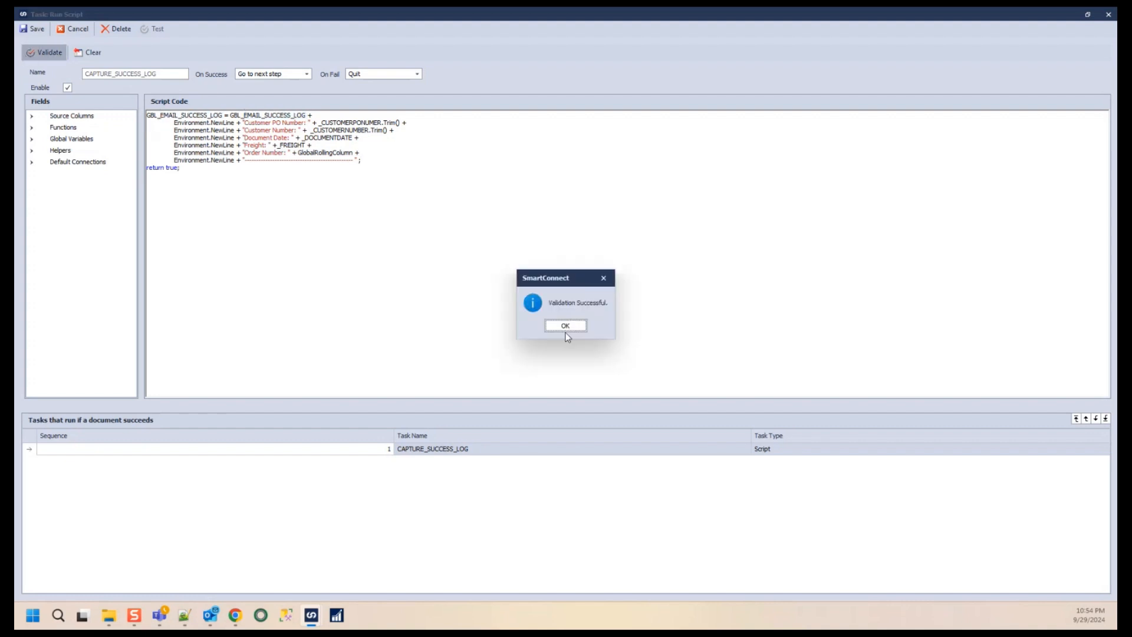
{"action": "left_click", "coordinate": [573, 328]}
{"action": "left_click", "coordinate": [33, 29]}
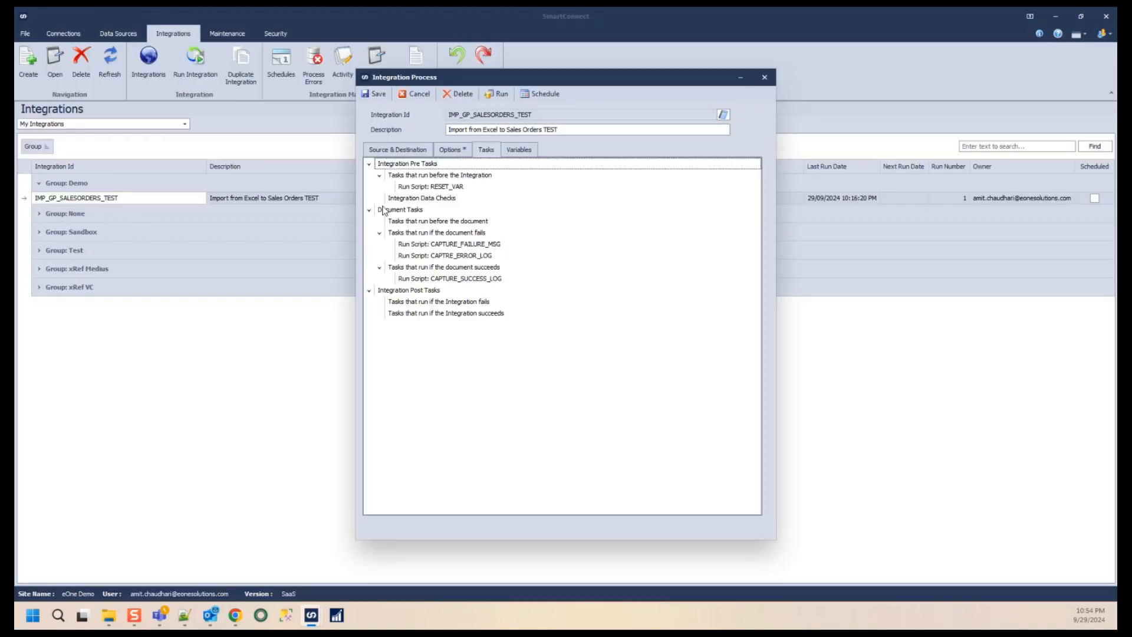
- Add a Send Email task named SEND_EMAIL_FAILURE under the tasks that run if the integration fails
{"action": "left_click", "coordinate": [474, 303]}
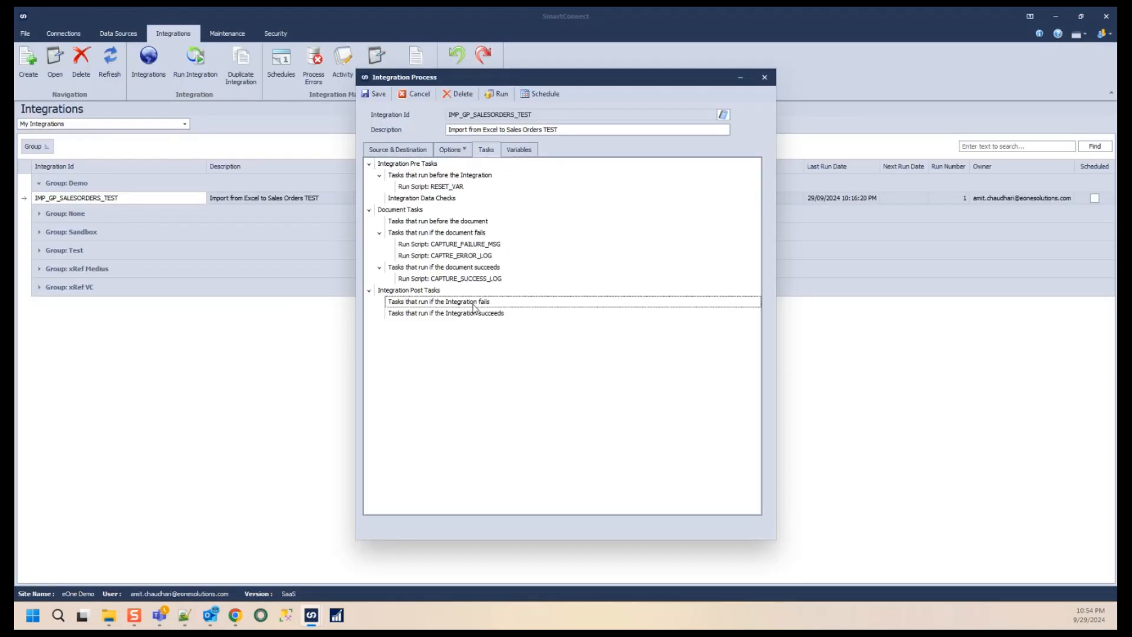
{"action": "right_click", "coordinate": [473, 306]}
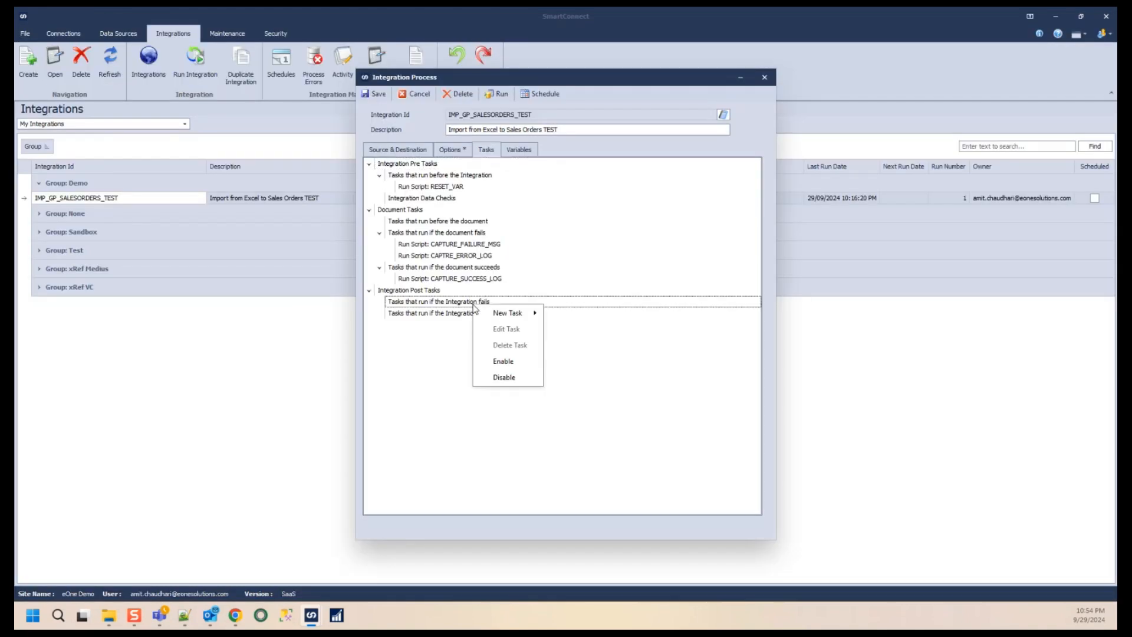
{"action": "mouse_move", "coordinate": [508, 317]}
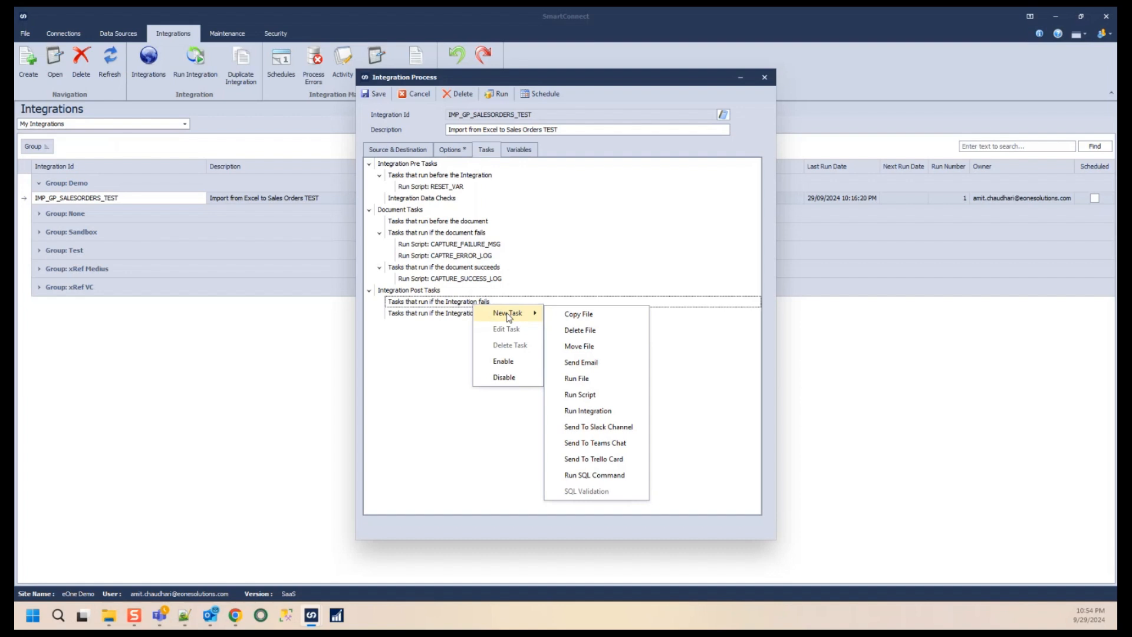
{"action": "left_click", "coordinate": [593, 367]}
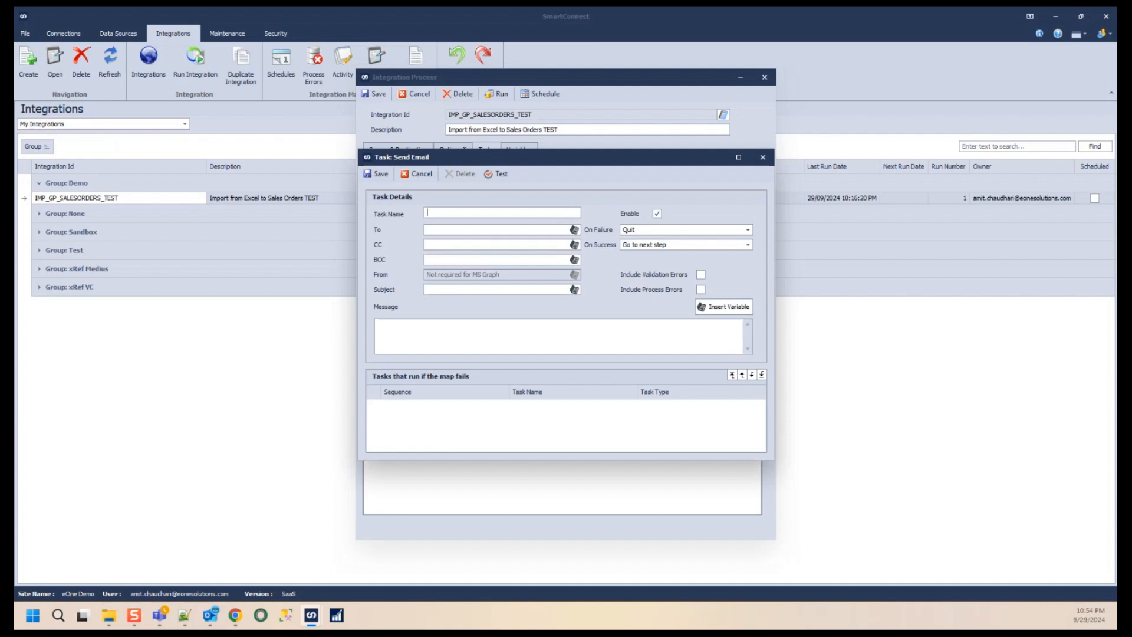
{"action": "left_click", "coordinate": [444, 216]}
{"action": "type", "text": "SEND_EMAI"}
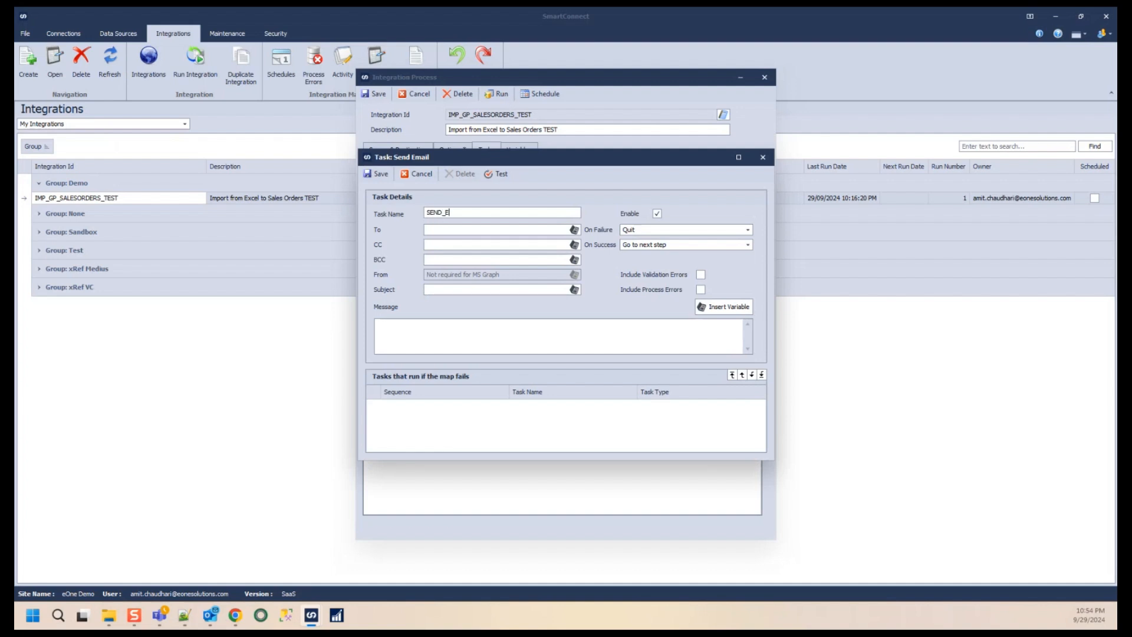
{"action": "type", "text": "L_FAILURE"}
{"action": "left_click_drag", "start_coordinate": [514, 165], "coordinate": [772, 230]}
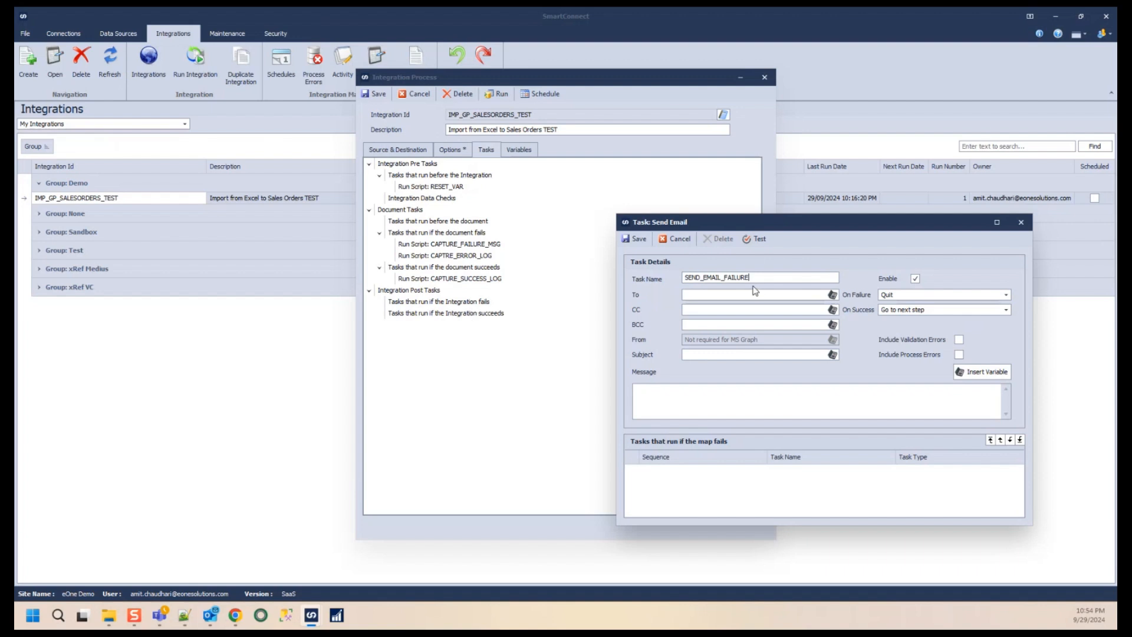
- Enter the recipient's e-mail address in the To field
{"action": "left_click", "coordinate": [733, 297]}
{"action": "key", "text": "Tab"}
- Set the email subject to Sales Order Import - Failure
{"action": "left_click", "coordinate": [714, 355]}
{"action": "type", "text": "Sa"}
{"action": "type", "text": "Orde"}
{"action": "key", "text": "BackSpace"}
{"action": "key", "text": "BackSpace"}
{"action": "key", "text": "BackSpace"}
{"action": "key", "text": "BackSpace"}
{"action": "type", "text": "Order Import - Fa"}
{"action": "key", "text": "BackSpace"}
{"action": "type", "text": "Failure"}
- Enable including validation errors and process errors in the failure email
{"action": "left_click", "coordinate": [959, 340]}
{"action": "left_click", "coordinate": [959, 354]}
{"action": "left_click", "coordinate": [997, 223]}
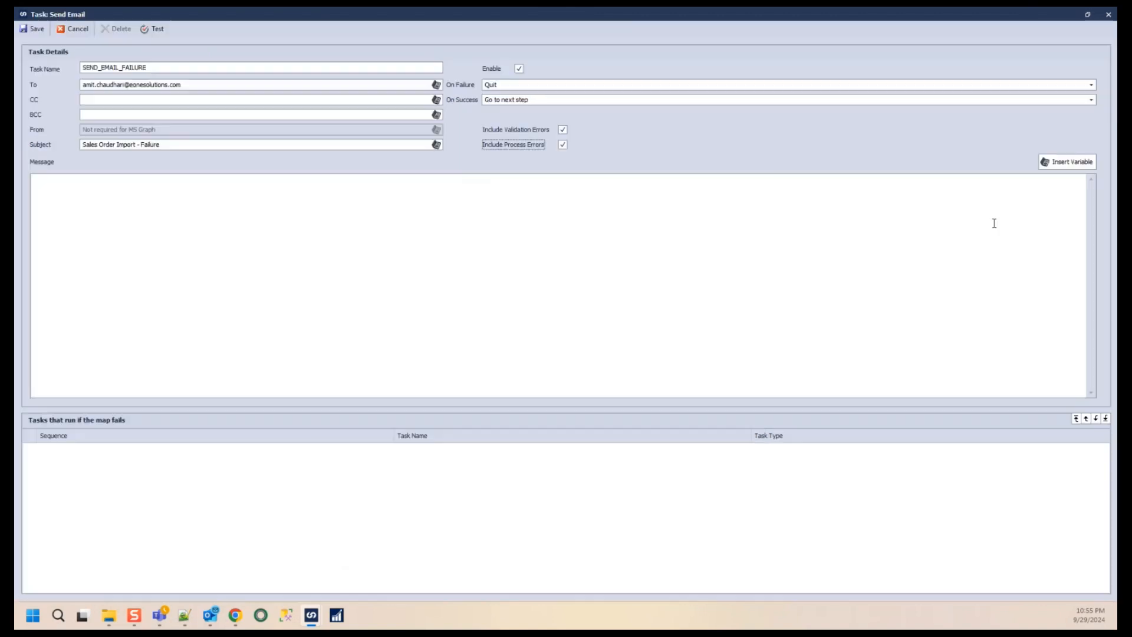
{"action": "left_click", "coordinate": [563, 143]}
{"action": "double_click", "coordinate": [423, 17]}
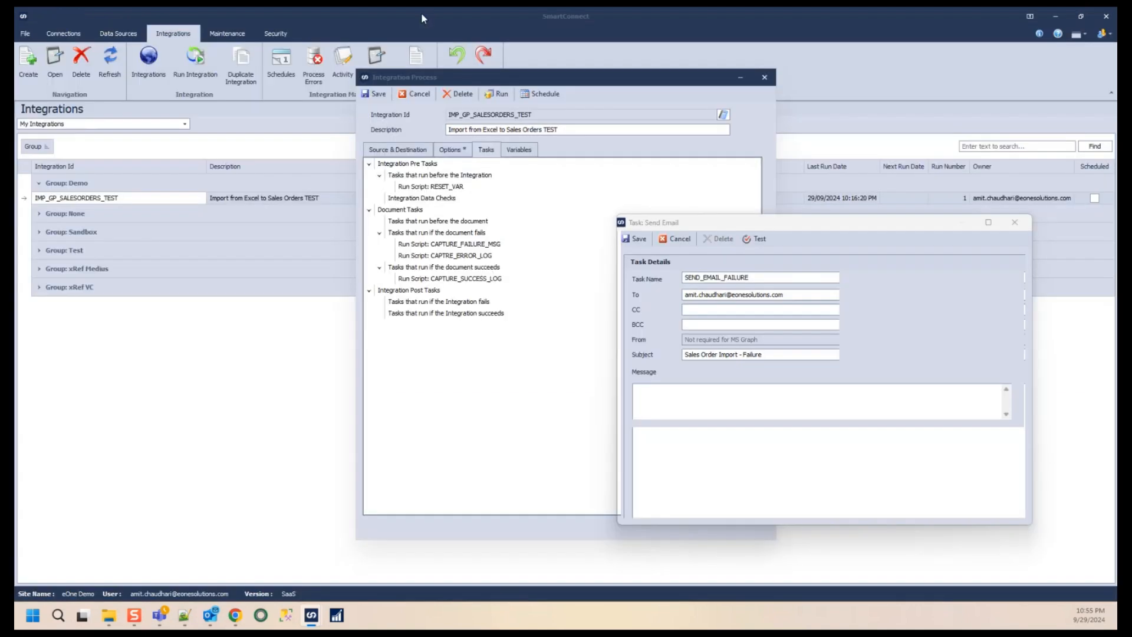
{"action": "left_click", "coordinate": [1013, 222]}
{"action": "left_click", "coordinate": [150, 199]}
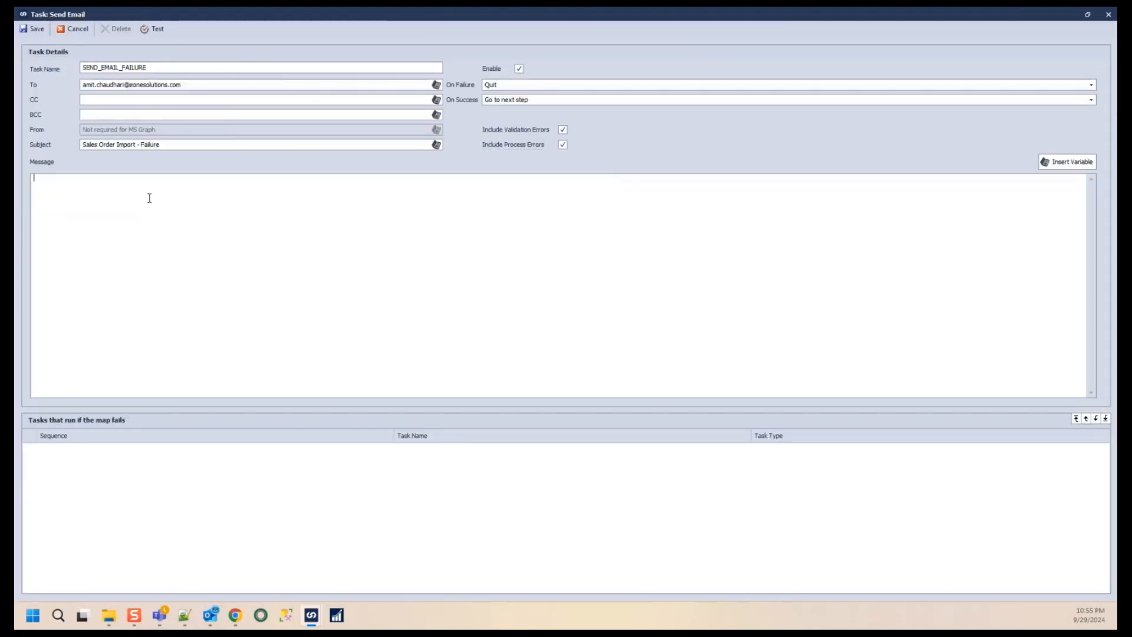
{"action": "type", "text": "Map"}
{"action": "key", "text": "BackSpace"}
{"action": "key", "text": "BackSpace"}
{"action": "key", "text": "BackSpace"}
{"action": "double_click", "coordinate": [819, 19]}
{"action": "left_click_drag", "start_coordinate": [877, 225], "coordinate": [587, 147]}
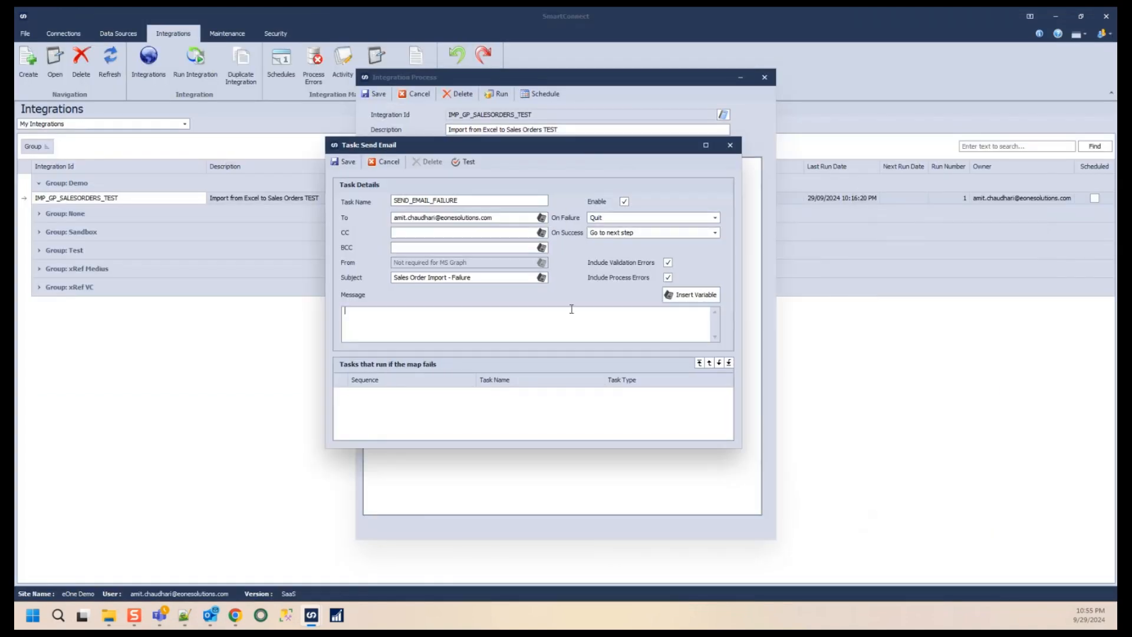
{"action": "left_click", "coordinate": [695, 297]}
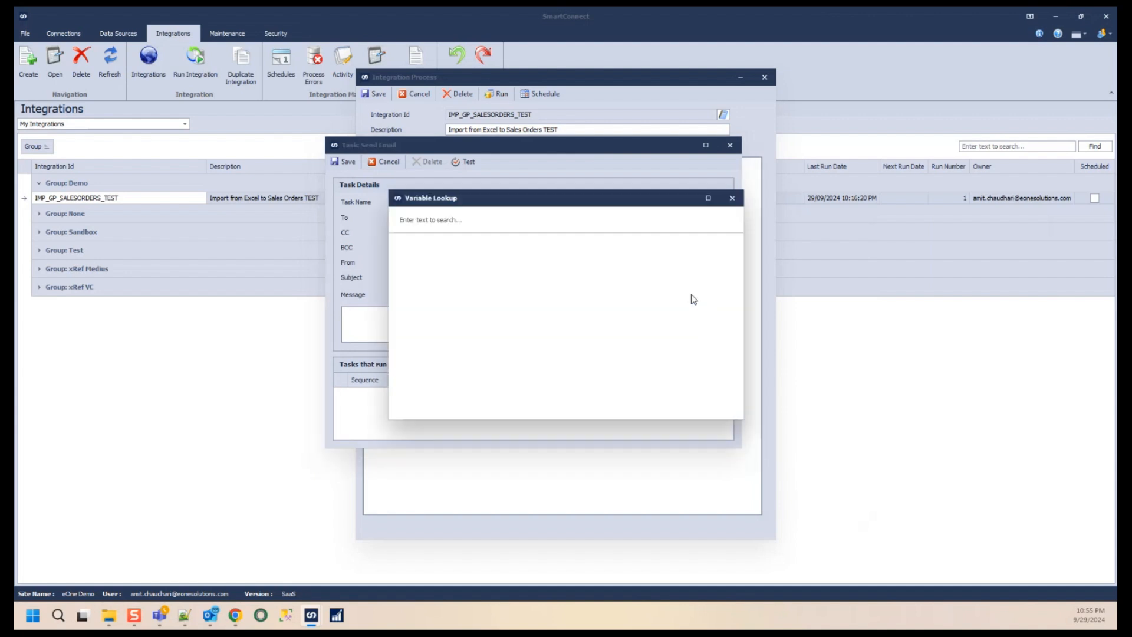
{"action": "scroll", "coordinate": [572, 303], "scroll_direction": "down", "scroll_amount": 5}
{"action": "scroll", "coordinate": [574, 303], "scroll_direction": "down", "scroll_amount": 1}
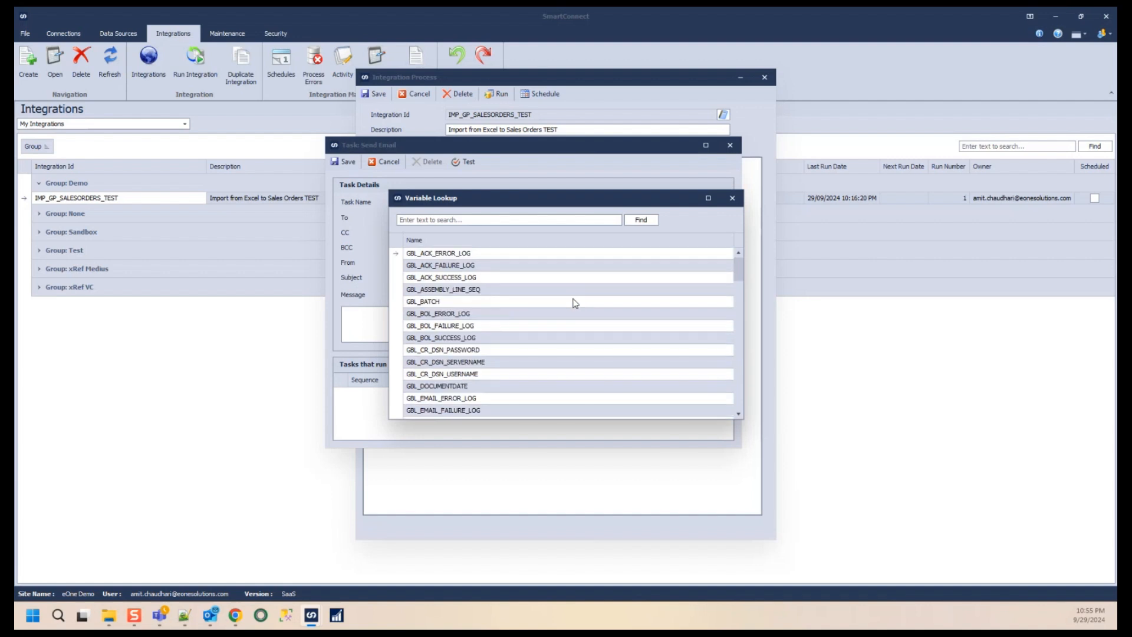
{"action": "left_click", "coordinate": [732, 198]}
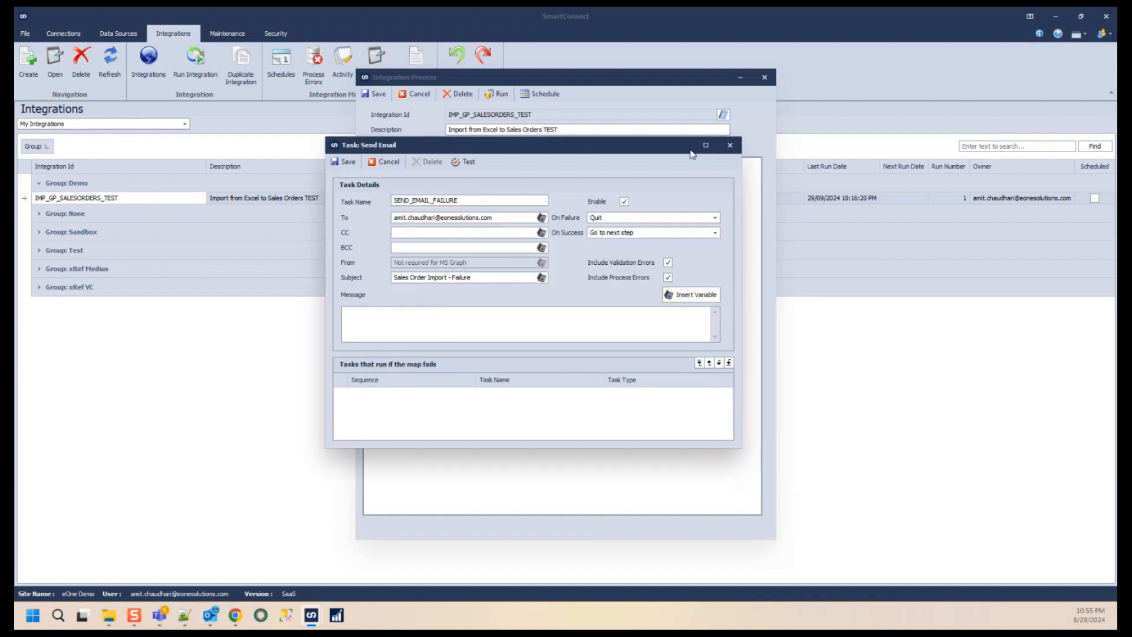
{"action": "left_click", "coordinate": [706, 145]}
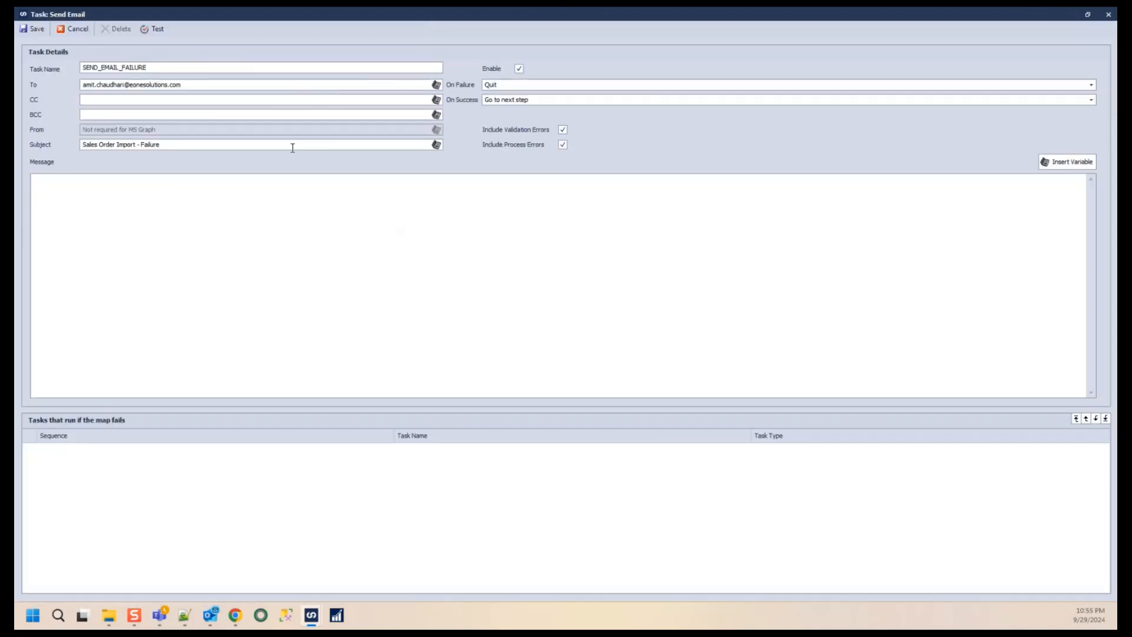
- Write the message line Map ID: followed by the GlobalMapID variable, then start a new line
{"action": "left_click", "coordinate": [126, 196]}
{"action": "type", "text": "Map ID:"}
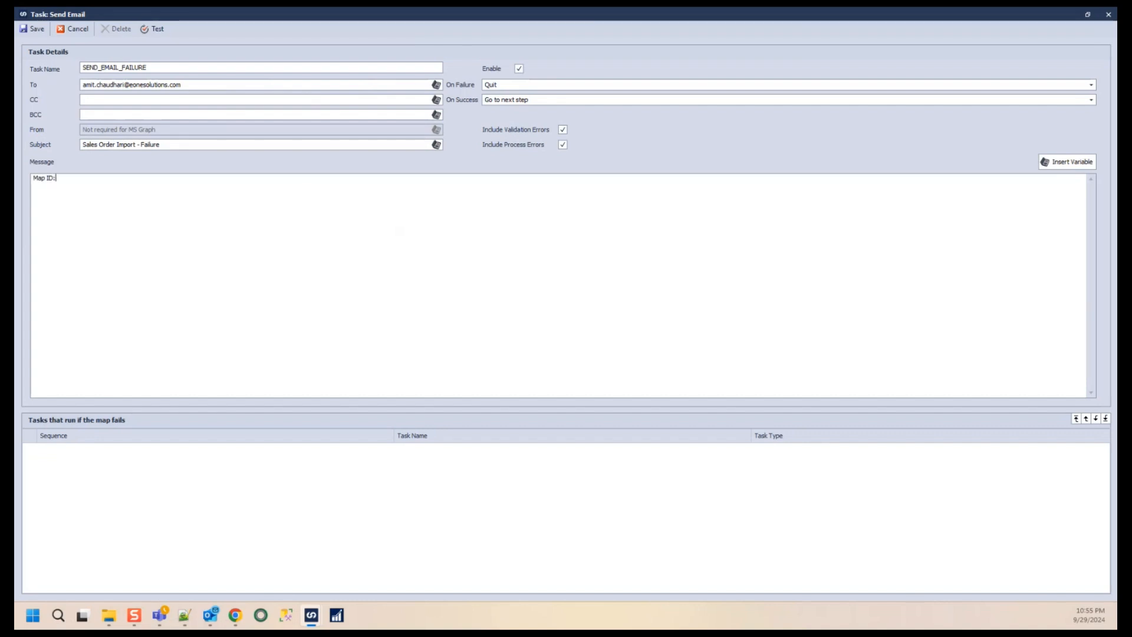
{"action": "left_click", "coordinate": [1072, 161]}
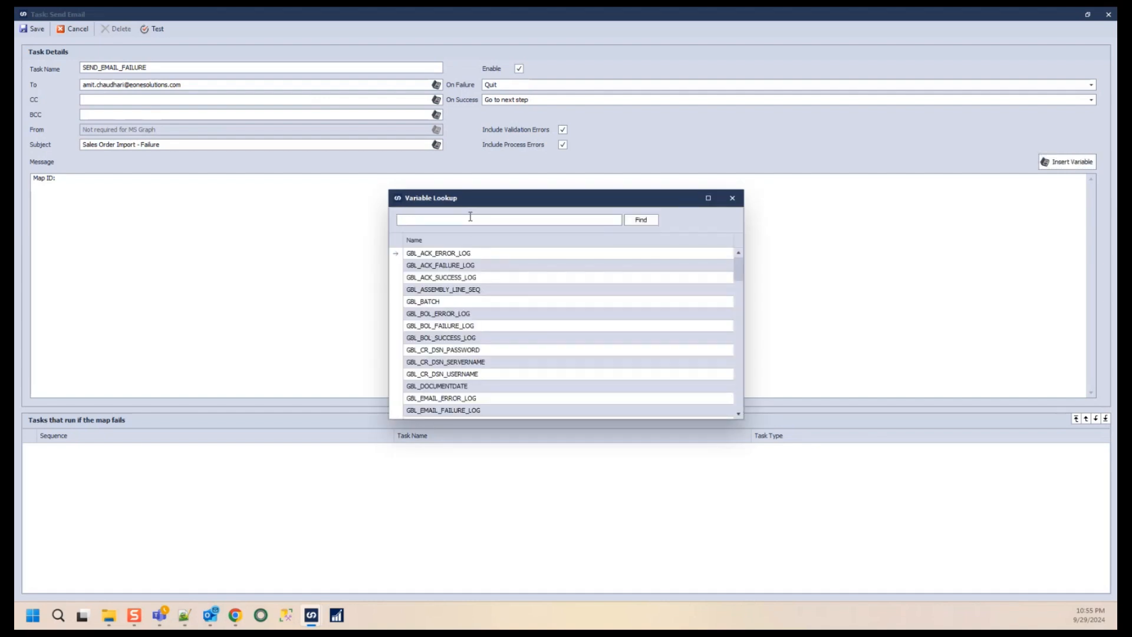
{"action": "left_click", "coordinate": [732, 198]}
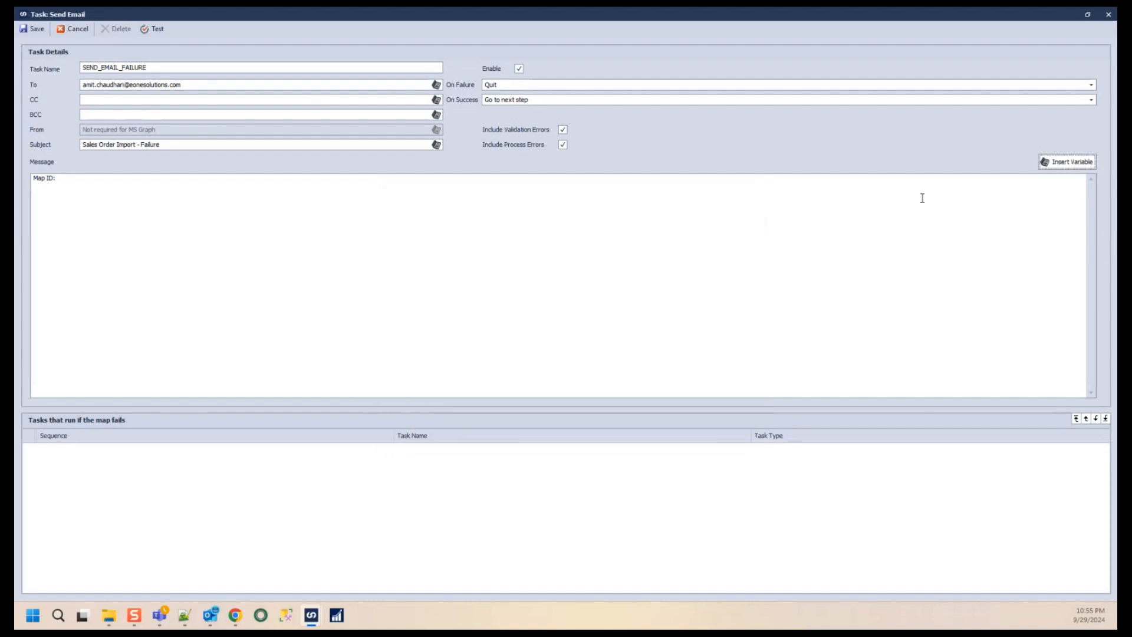
{"action": "left_click", "coordinate": [1066, 162]}
{"action": "left_click", "coordinate": [450, 222]}
{"action": "type", "text": "GlobalMap"}
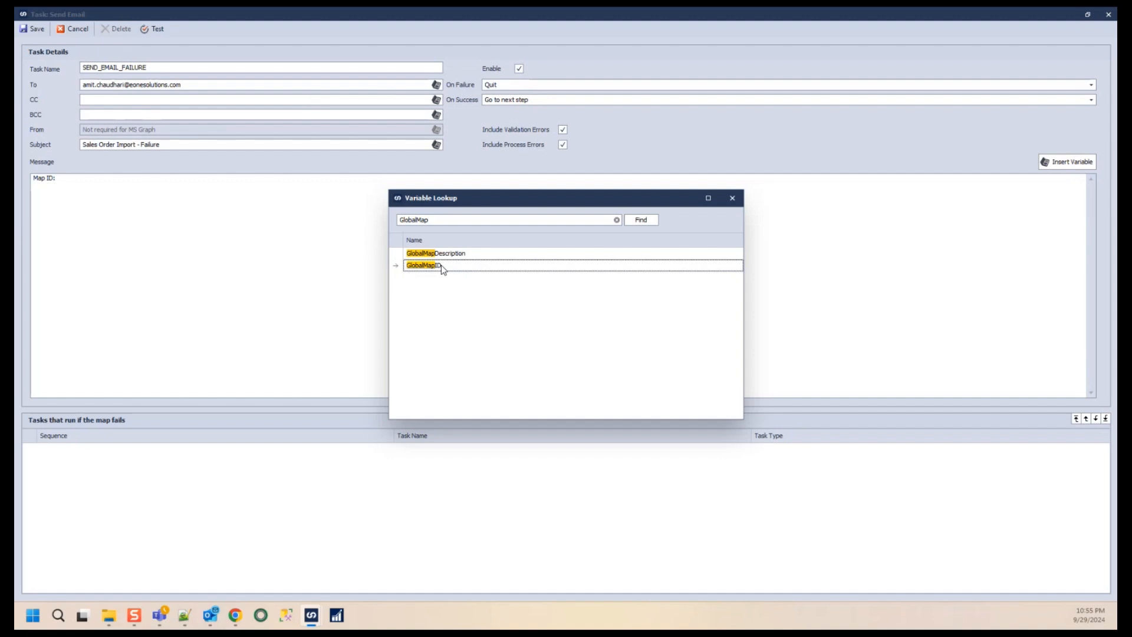
{"action": "double_click", "coordinate": [450, 273]}
{"action": "key", "text": "Return"}
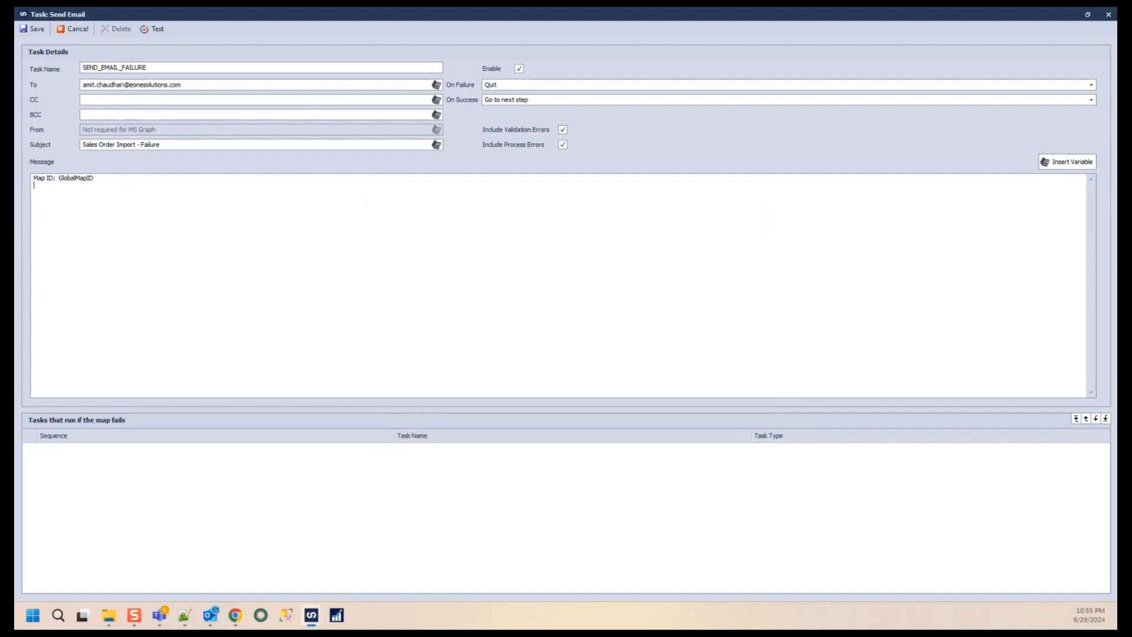
- Add the message line Map Description: followed by the GlobalMapDescription variable, then start a new line
{"action": "type", "text": "Map Description:"}
{"action": "left_click", "coordinate": [1070, 162]}
{"action": "left_click", "coordinate": [517, 219]}
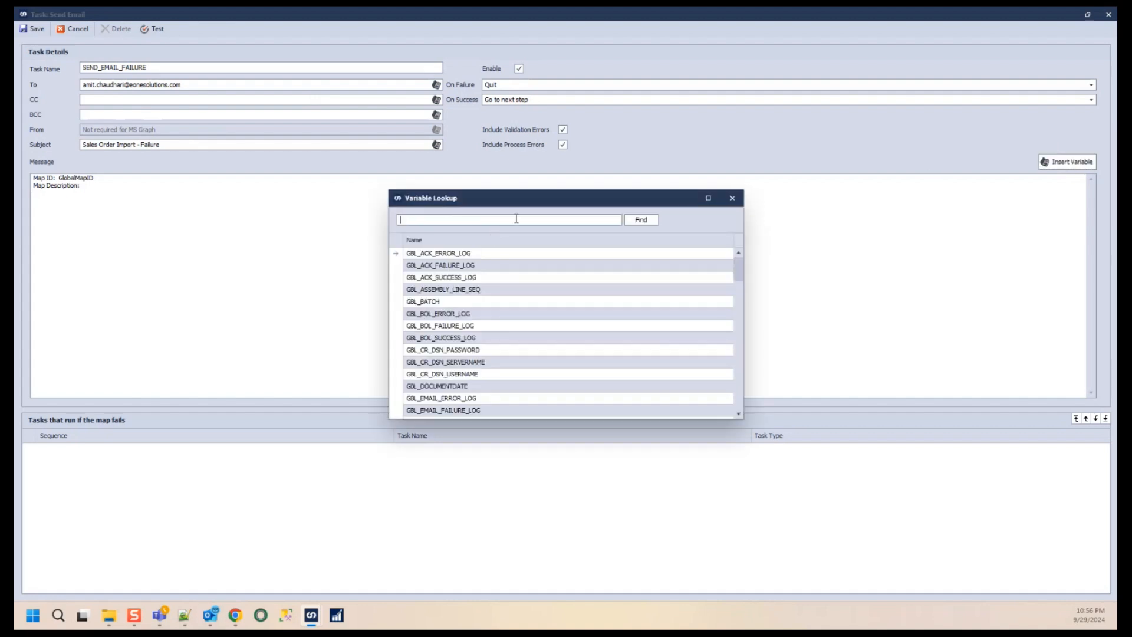
{"action": "type", "text": "GlobalMapde"}
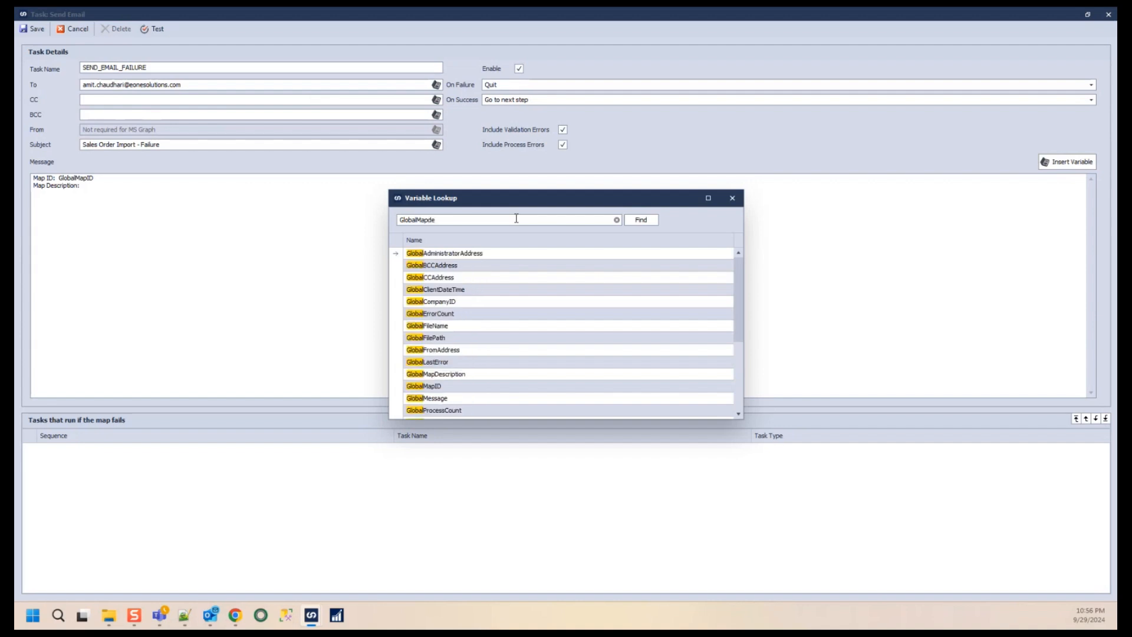
{"action": "double_click", "coordinate": [465, 260]}
{"action": "key", "text": "Return"}
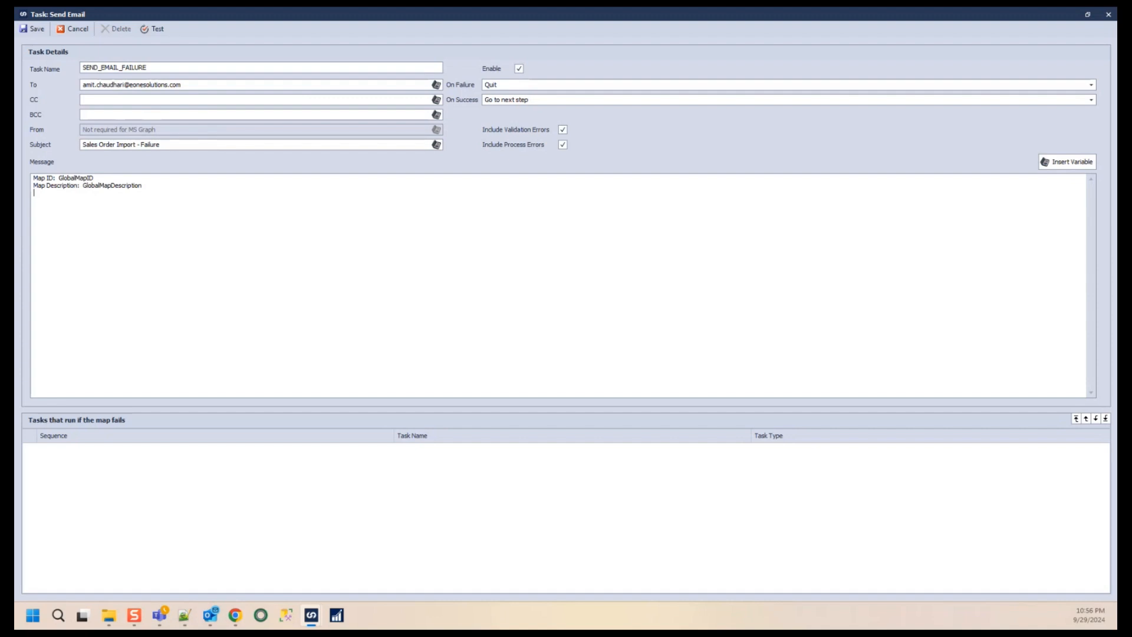
- Paste the Run Number, Run Date and Run By lines with their global variables into the message
{"action": "key", "text": "alt+Tab"}
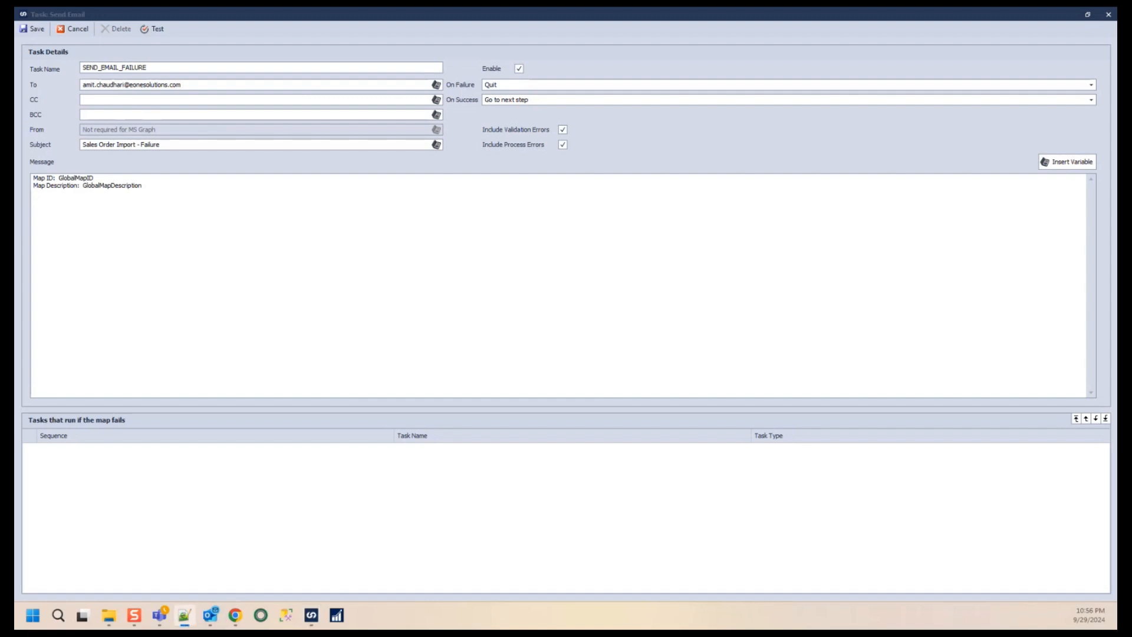
{"action": "left_click", "coordinate": [157, 193]}
{"action": "type", "text": "Run Number:  GlobalRunNumber Run Date:  GlobalRunDate Run By:  GlobalUserID"}
- Review the variable names in the message lines
{"action": "double_click", "coordinate": [89, 193]}
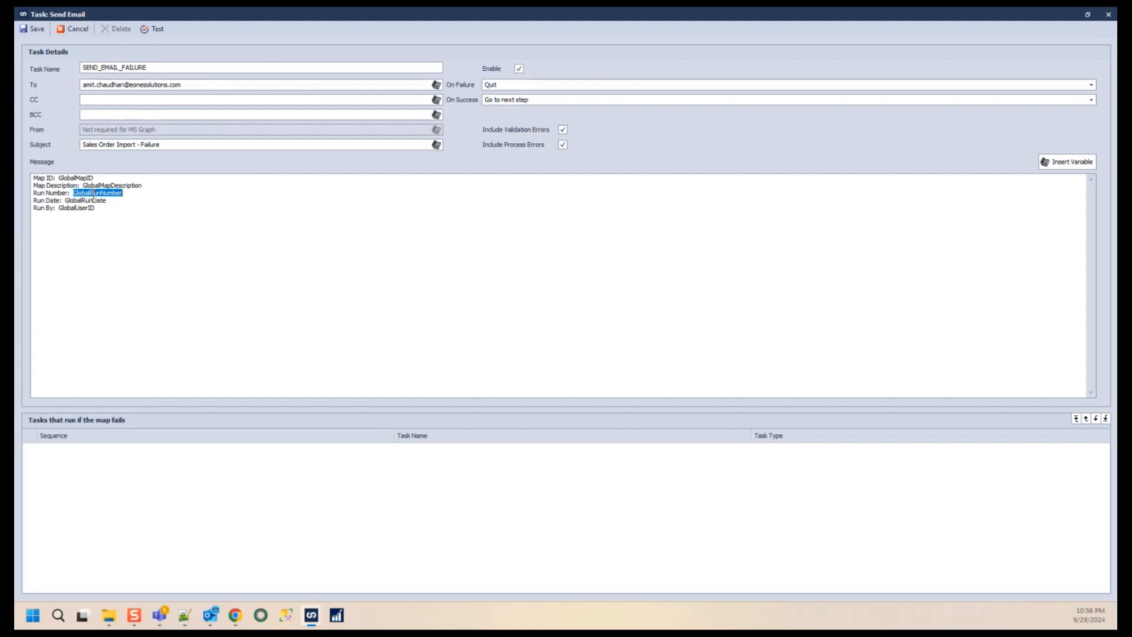
{"action": "left_click", "coordinate": [110, 193]}
{"action": "double_click", "coordinate": [110, 192]}
{"action": "double_click", "coordinate": [94, 201]}
{"action": "double_click", "coordinate": [76, 208]}
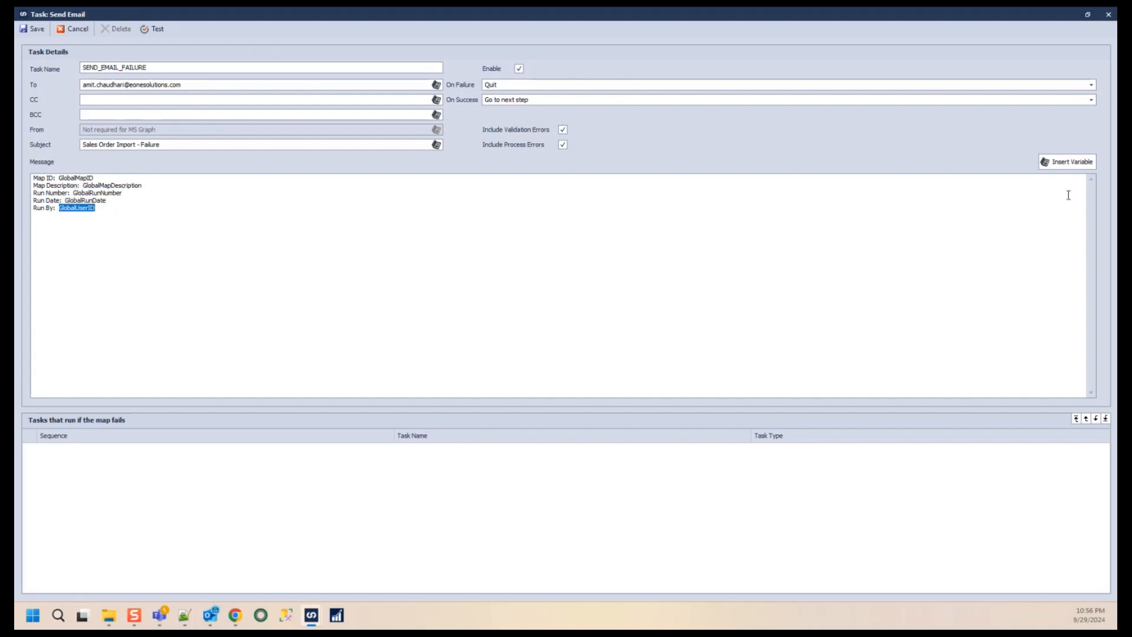
{"action": "left_click", "coordinate": [181, 207]}
{"action": "left_click_drag", "start_coordinate": [96, 177], "coordinate": [16, 171]}
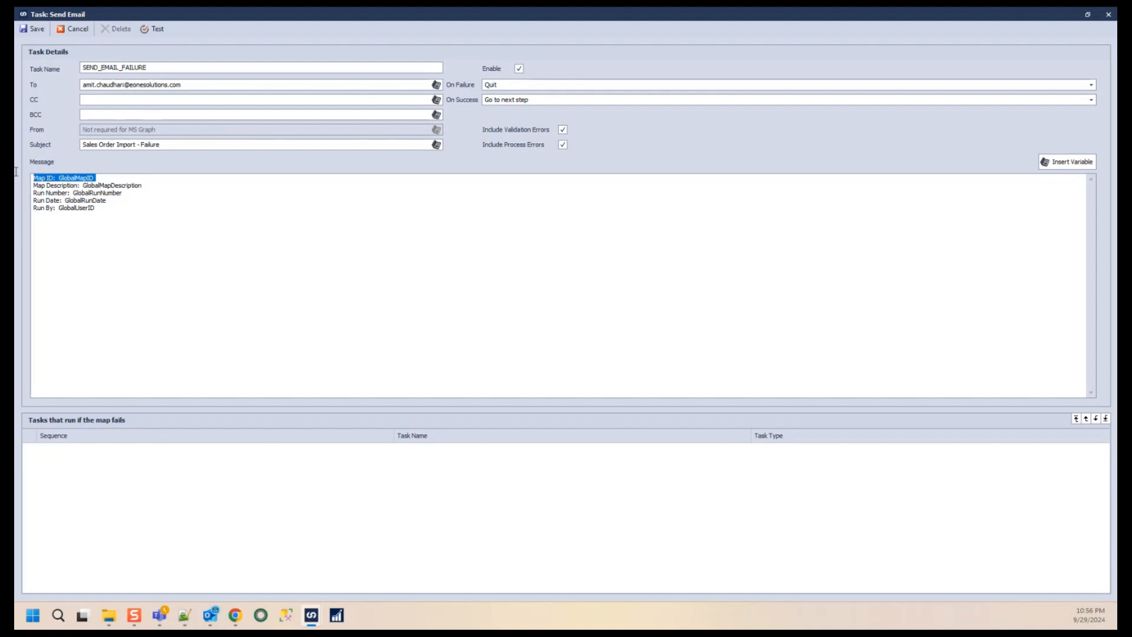
{"action": "left_click_drag", "start_coordinate": [145, 185], "coordinate": [75, 201]}
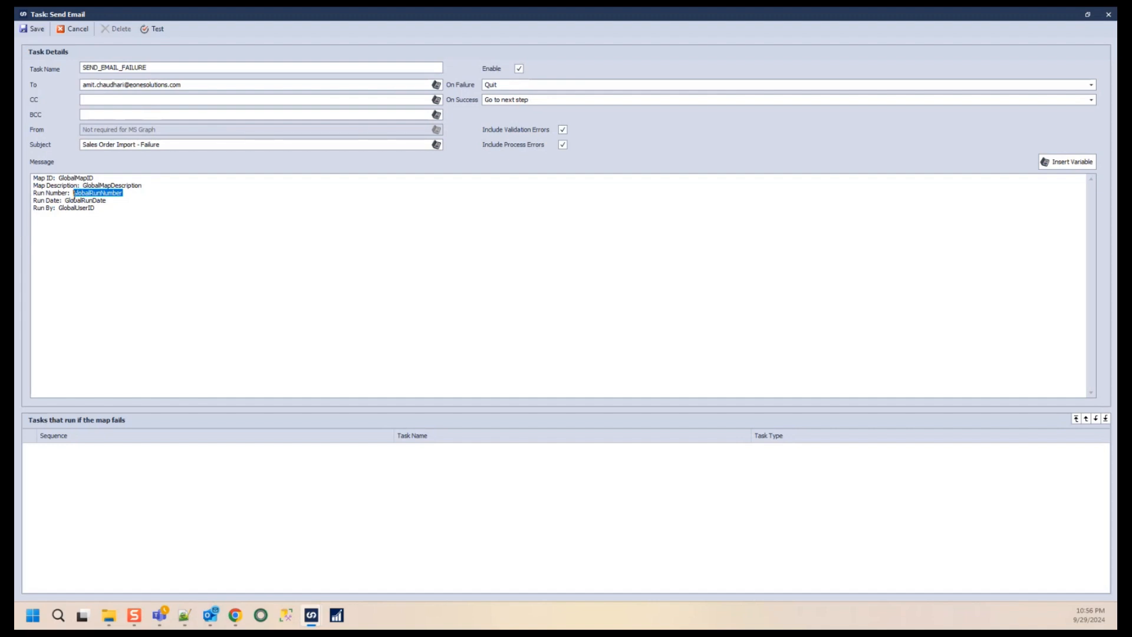
{"action": "left_click", "coordinate": [110, 203]}
{"action": "left_click_drag", "start_coordinate": [131, 193], "coordinate": [65, 203]}
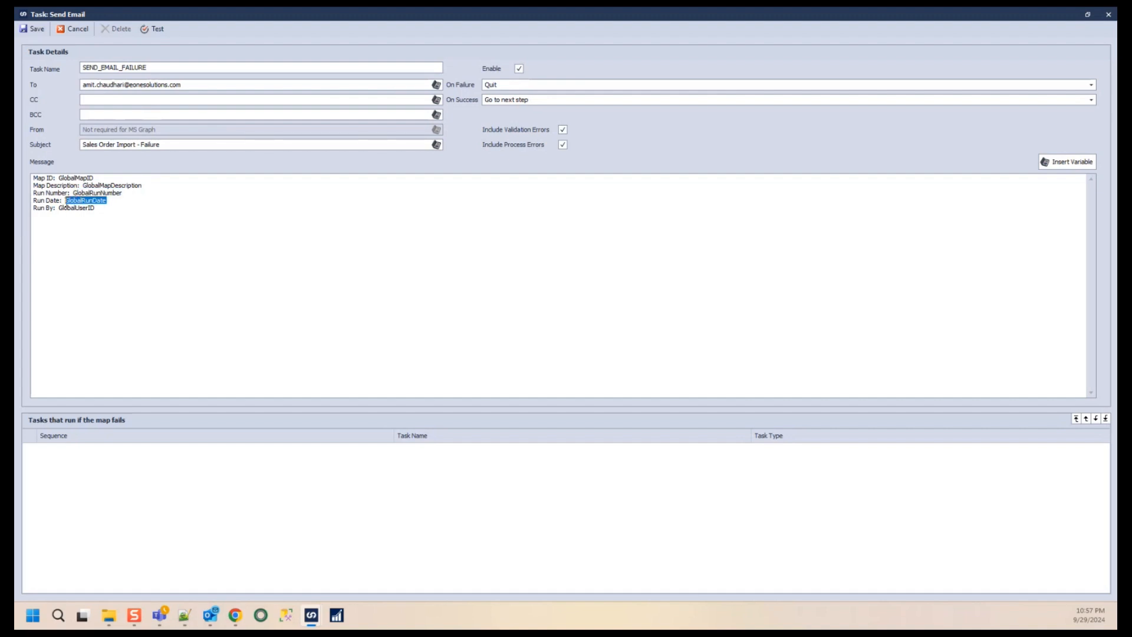
{"action": "left_click_drag", "start_coordinate": [112, 210], "coordinate": [57, 203]}
- Add the message line Total Records Count: followed by the GlobalProcessCount variable
{"action": "left_click", "coordinate": [145, 215]}
{"action": "type", "text": "Total Records Count:"}
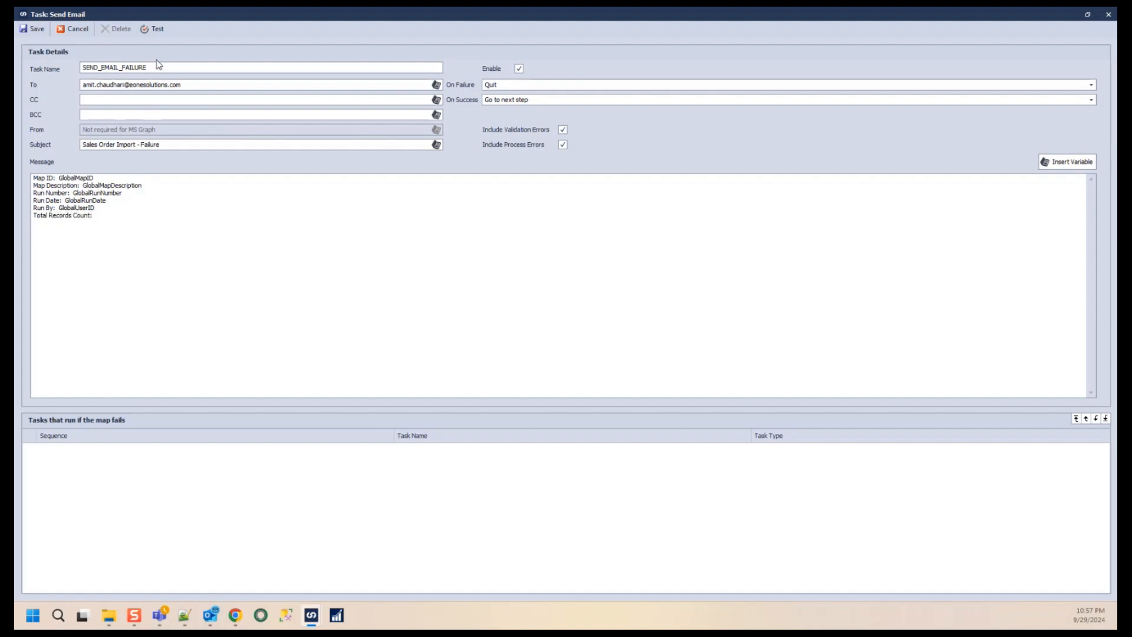
{"action": "left_click", "coordinate": [1067, 161]}
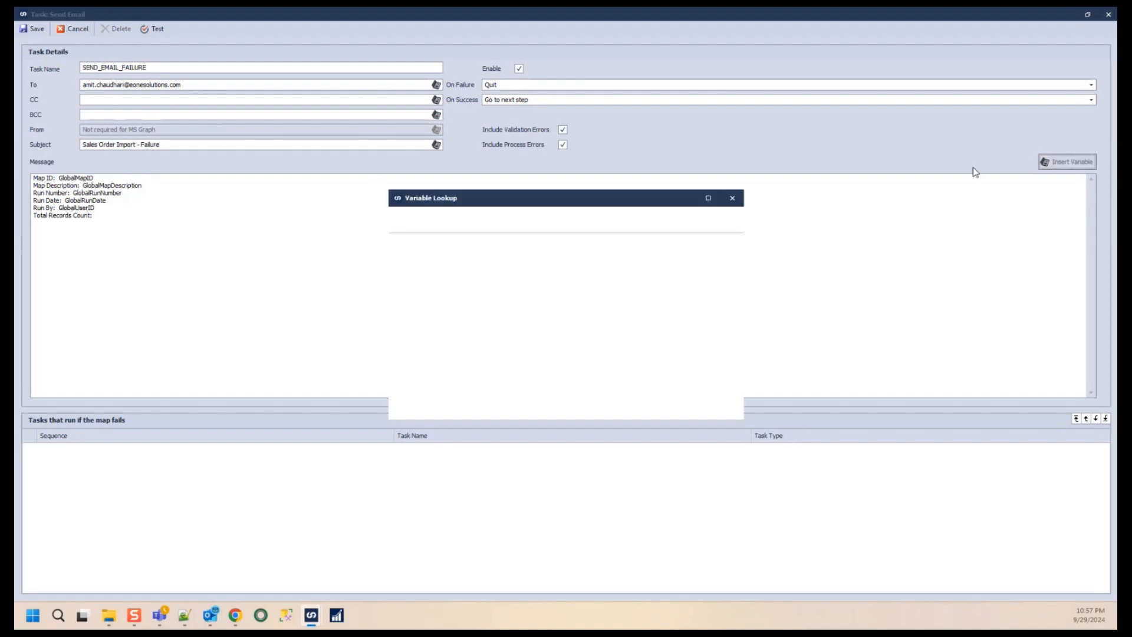
{"action": "type", "text": "Global"}
{"action": "type", "text": "proe"}
{"action": "type", "text": "ess"}
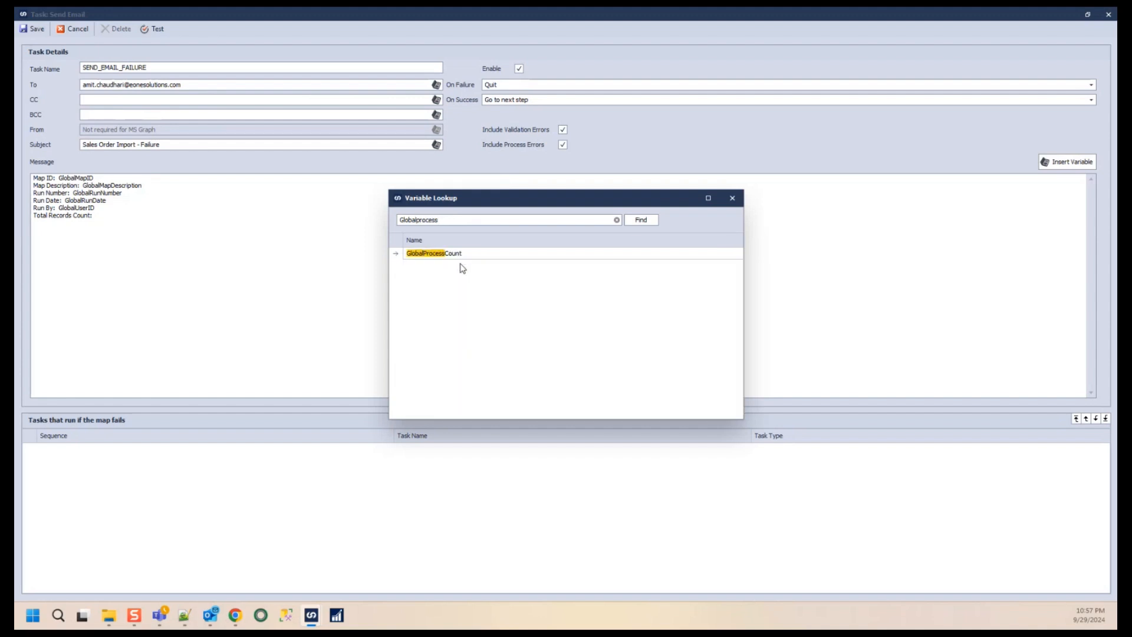
{"action": "double_click", "coordinate": [458, 254]}
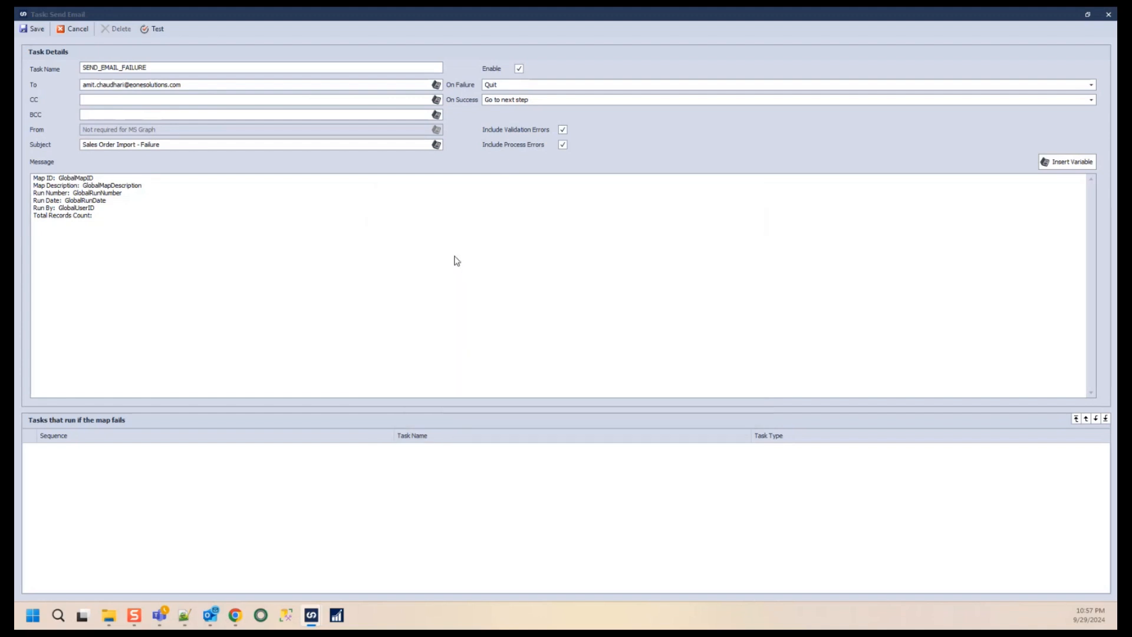
- Start the line Success Record Count: and change Records to Record in the total count label
{"action": "type", "text": "."}
{"action": "key", "text": "BackSpace"}
{"action": "key", "text": "Return"}
{"action": "type", "text": "Success Records Count"}
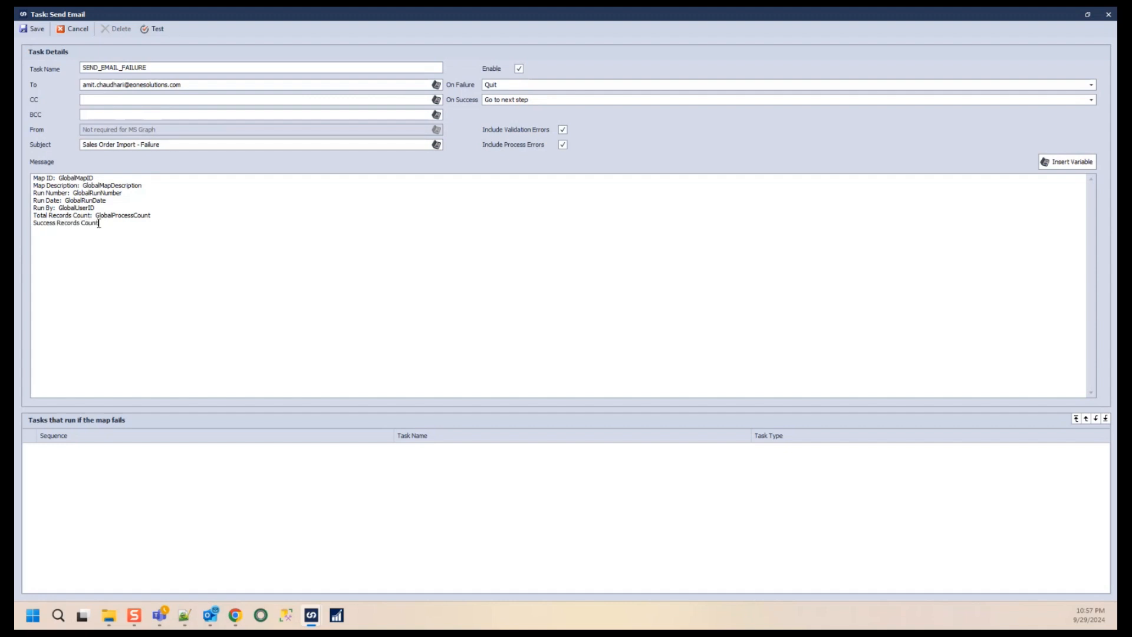
{"action": "left_click", "coordinate": [76, 215]}
{"action": "key", "text": "BackSpace"}
{"action": "left_click", "coordinate": [79, 223]}
{"action": "key", "text": "BackSpace"}
{"action": "left_click", "coordinate": [120, 226]}
{"action": "type", "text": ":"}
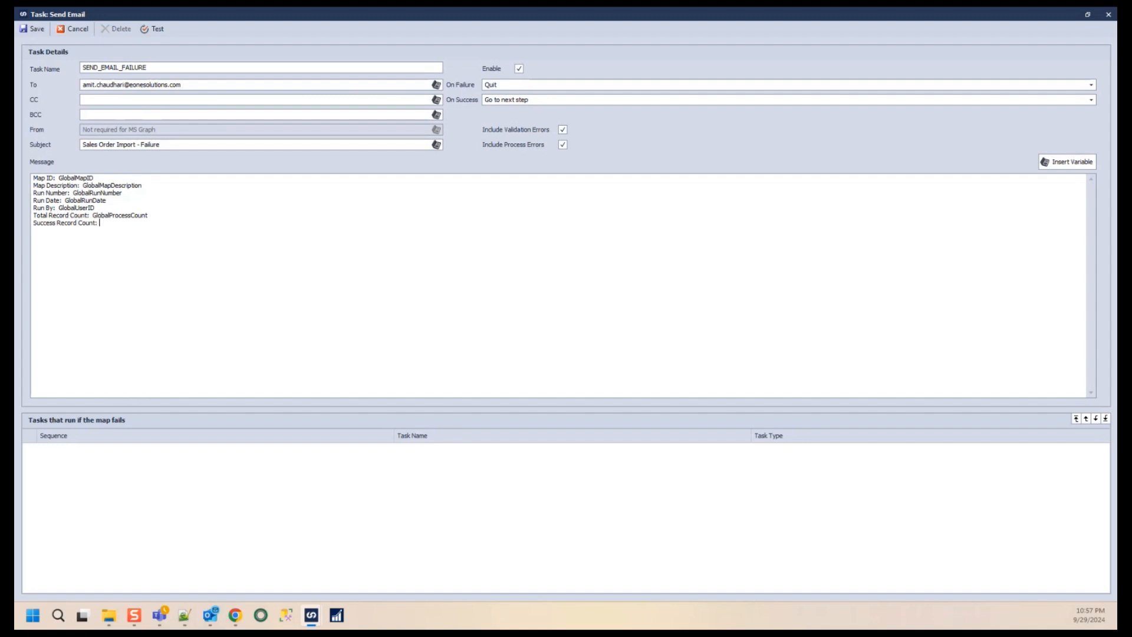
- Insert the GlobalSuccessCount variable after Success Record Count:
{"action": "left_click", "coordinate": [1065, 163]}
{"action": "left_click", "coordinate": [485, 218]}
{"action": "type", "text": "globalsuc"}
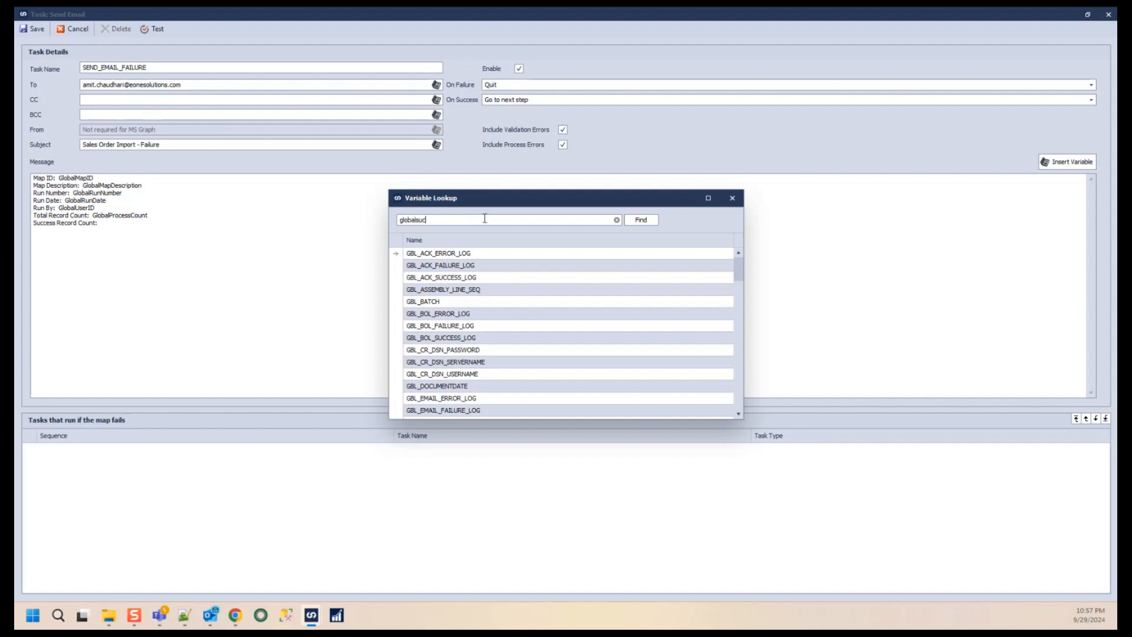
{"action": "type", "text": "c"}
{"action": "key", "text": "Return"}
{"action": "double_click", "coordinate": [464, 255]}
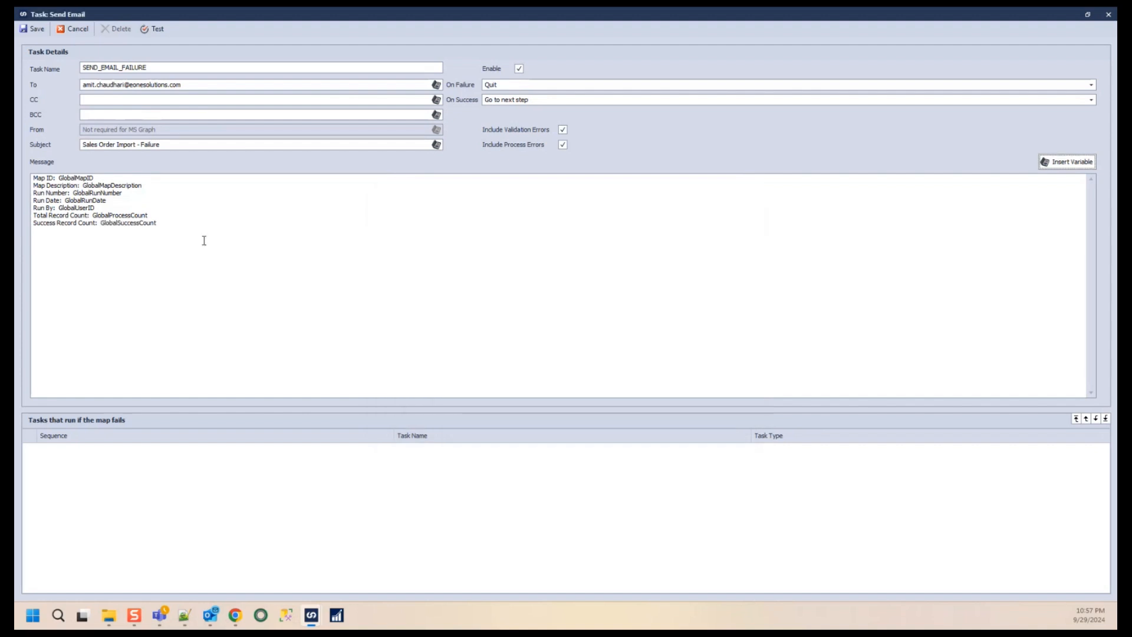
- Add the message line Failure Record Count: followed by the GlobalErrorCount variable
{"action": "left_click", "coordinate": [200, 228]}
{"action": "type", "text": "Failure Records Count:"}
{"action": "left_click", "coordinate": [1067, 161]}
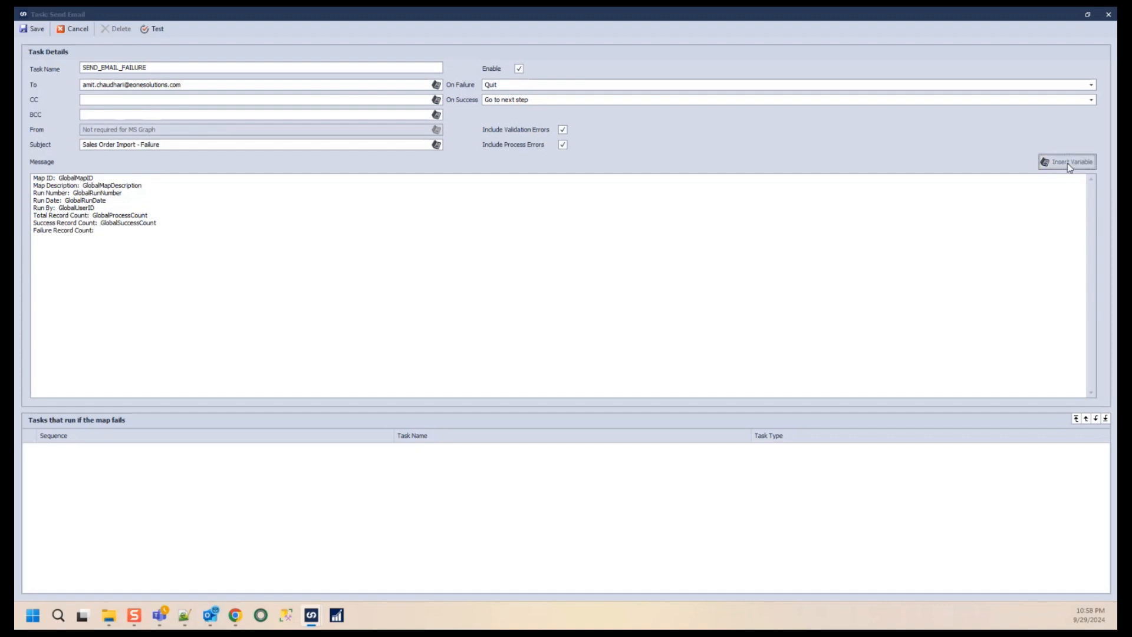
{"action": "left_click", "coordinate": [441, 218]}
{"action": "type", "text": "g"}
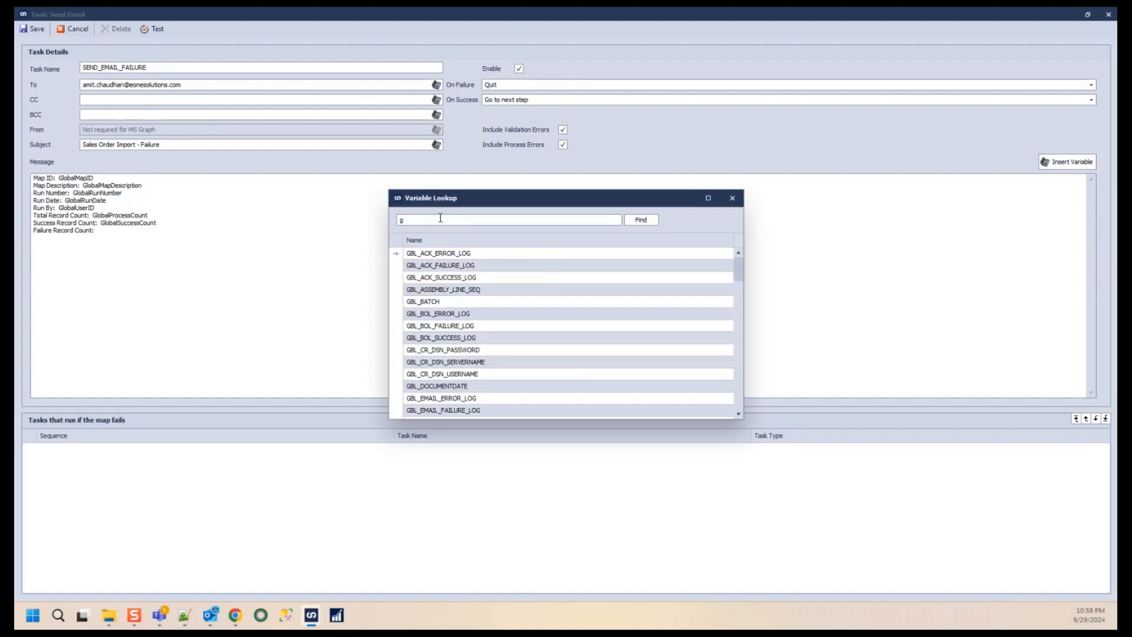
{"action": "type", "text": "lobal"}
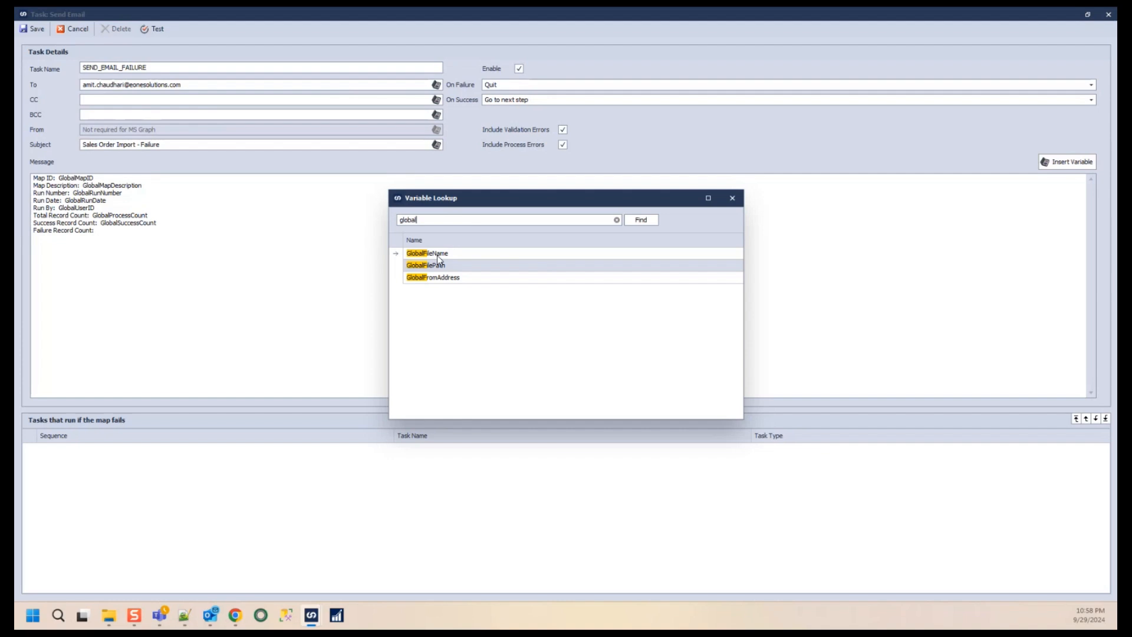
{"action": "type", "text": "ferro"}
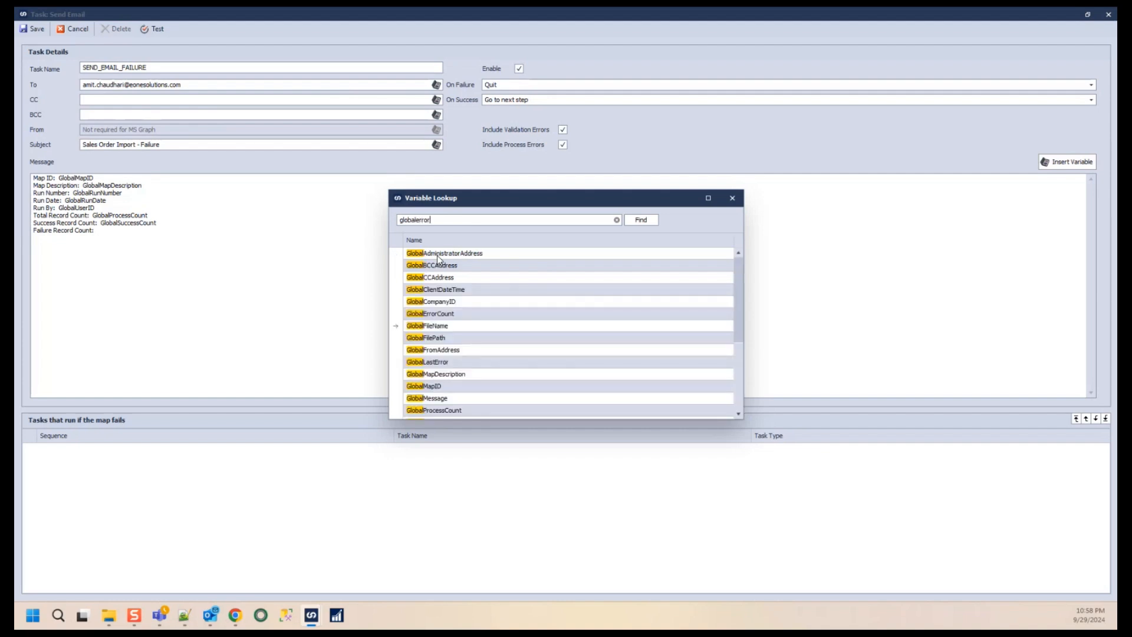
{"action": "type", "text": "r"}
{"action": "double_click", "coordinate": [466, 254]}
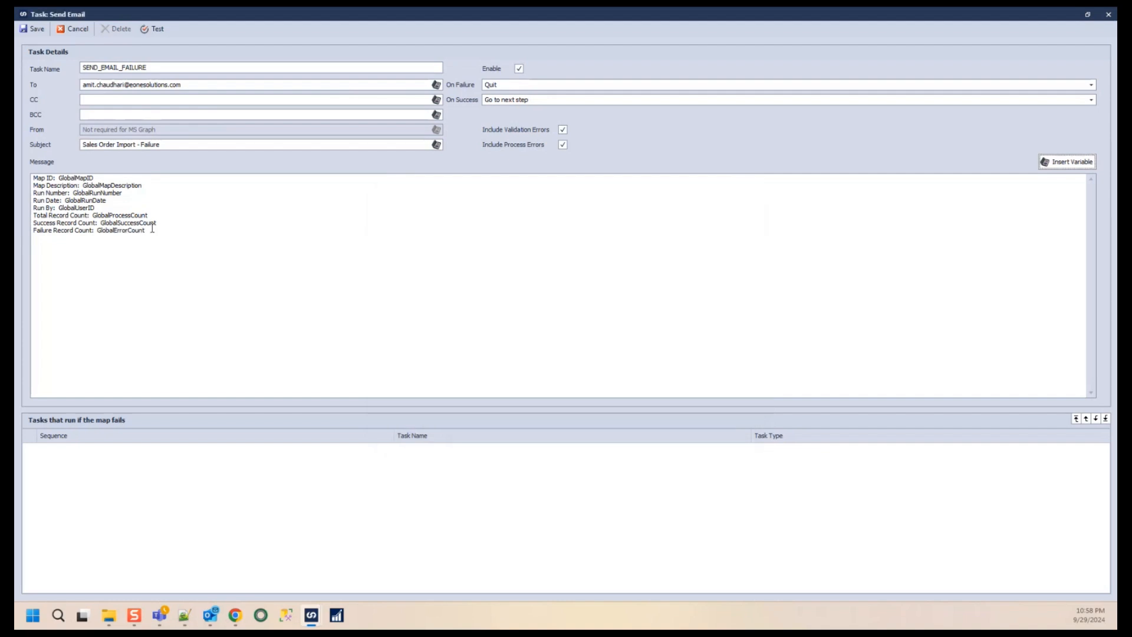
- Add a separator line of equals signs below the record counts
{"action": "mouse_move", "coordinate": [156, 231]}
{"action": "left_mouse_down"}
{"action": "mouse_move", "coordinate": [101, 230]}
{"action": "mouse_move", "coordinate": [169, 216]}
{"action": "left_mouse_up"}
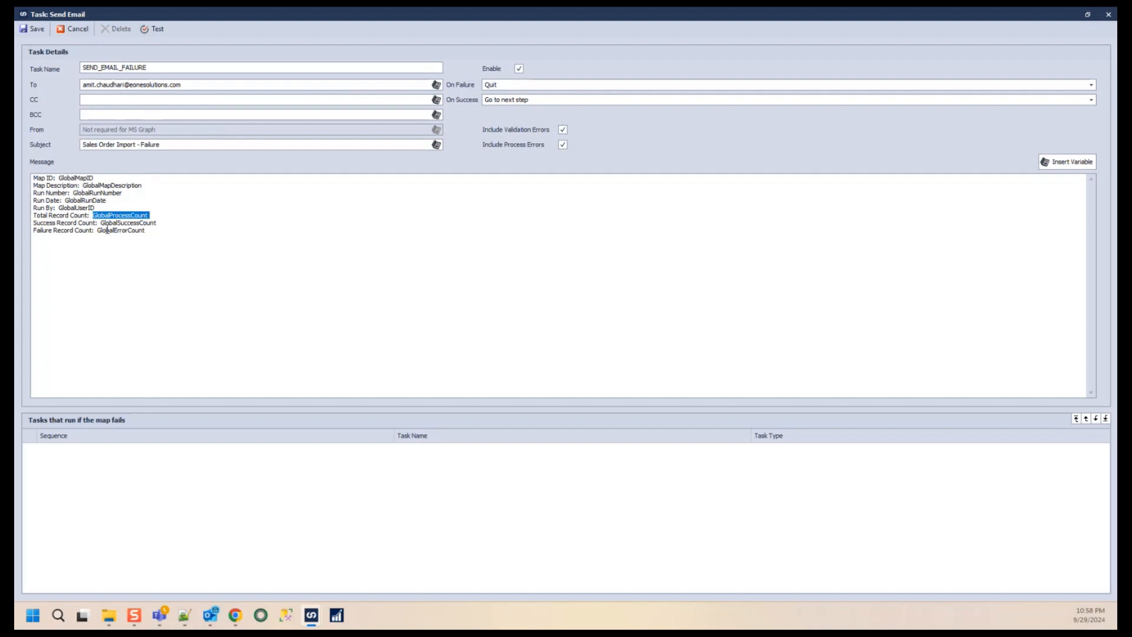
{"action": "left_click_drag", "start_coordinate": [100, 223], "coordinate": [172, 226]}
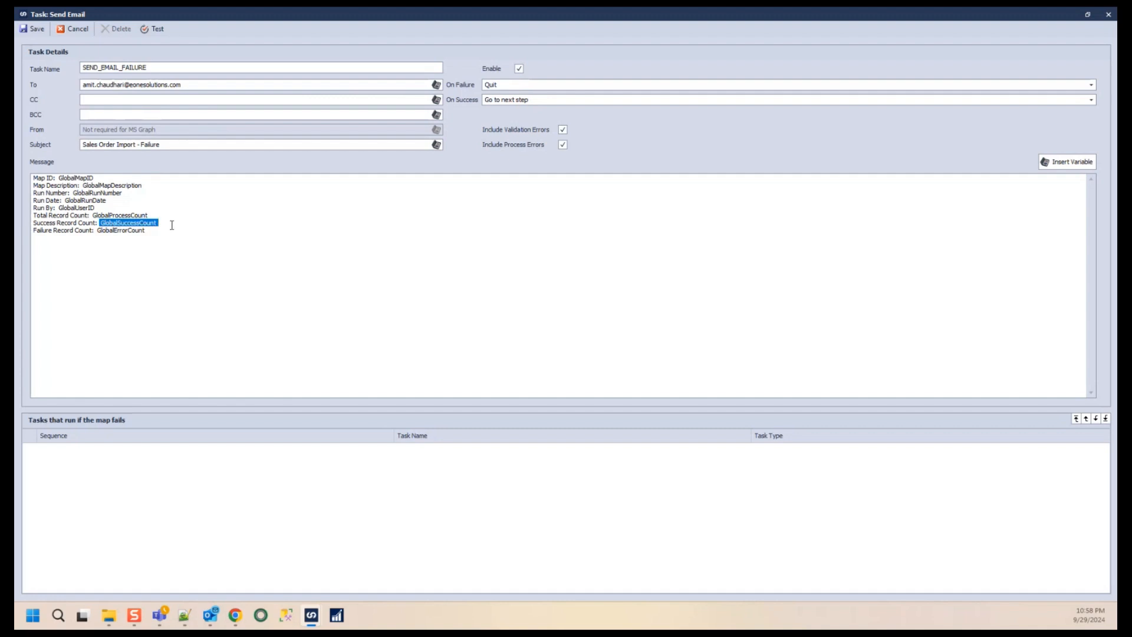
{"action": "left_click_drag", "start_coordinate": [96, 230], "coordinate": [165, 231]}
{"action": "left_click", "coordinate": [165, 230]}
{"action": "key", "text": "Return"}
{"action": "type", "text": "================"}
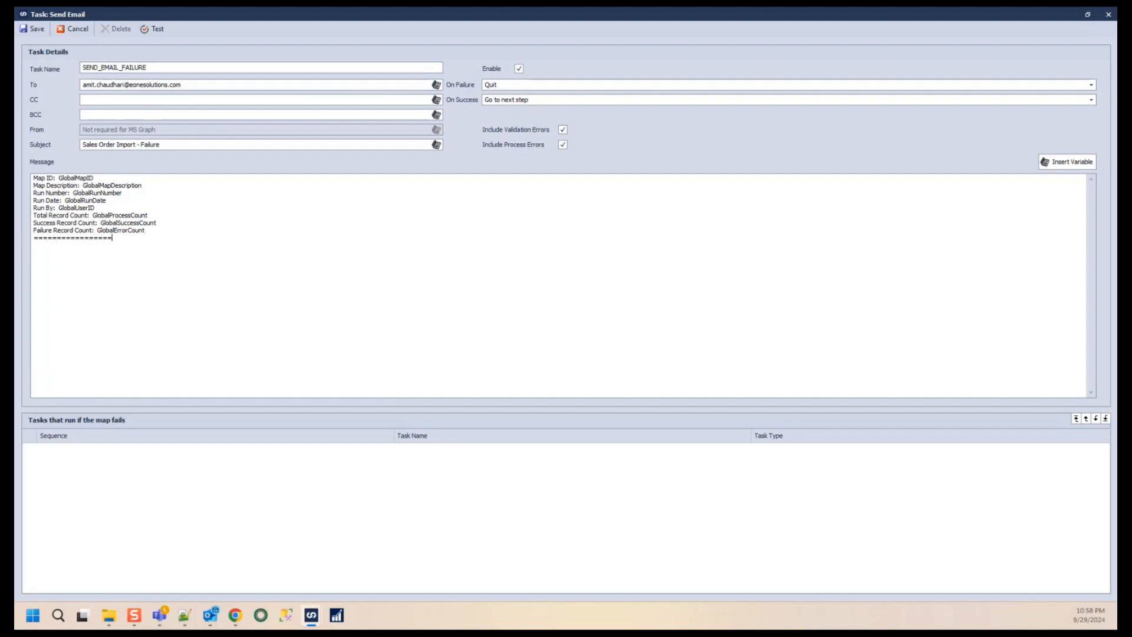
{"action": "type", "text": "======================"}
- Add the Success Records: heading followed by the GBL_EMAIL_SUCCESS_LOG variable
{"action": "key", "text": "Return"}
{"action": "type", "text": "Success Records:"}
{"action": "key", "text": "Return"}
{"action": "left_click", "coordinate": [1069, 163]}
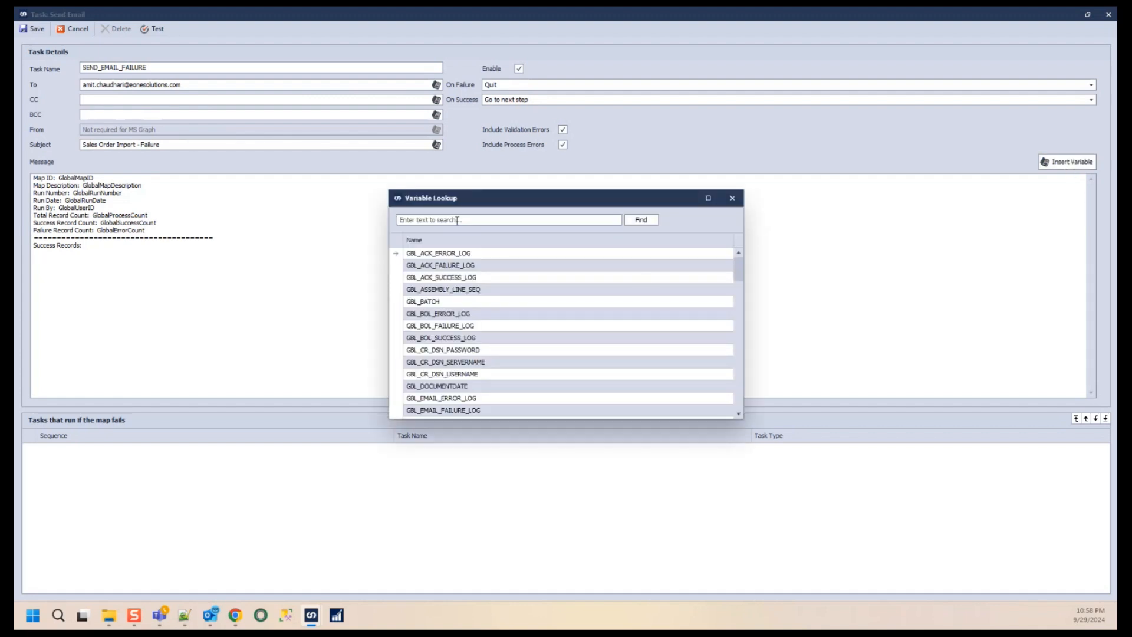
{"action": "left_click", "coordinate": [450, 224]}
{"action": "type", "text": "GBL_EMAIL_"}
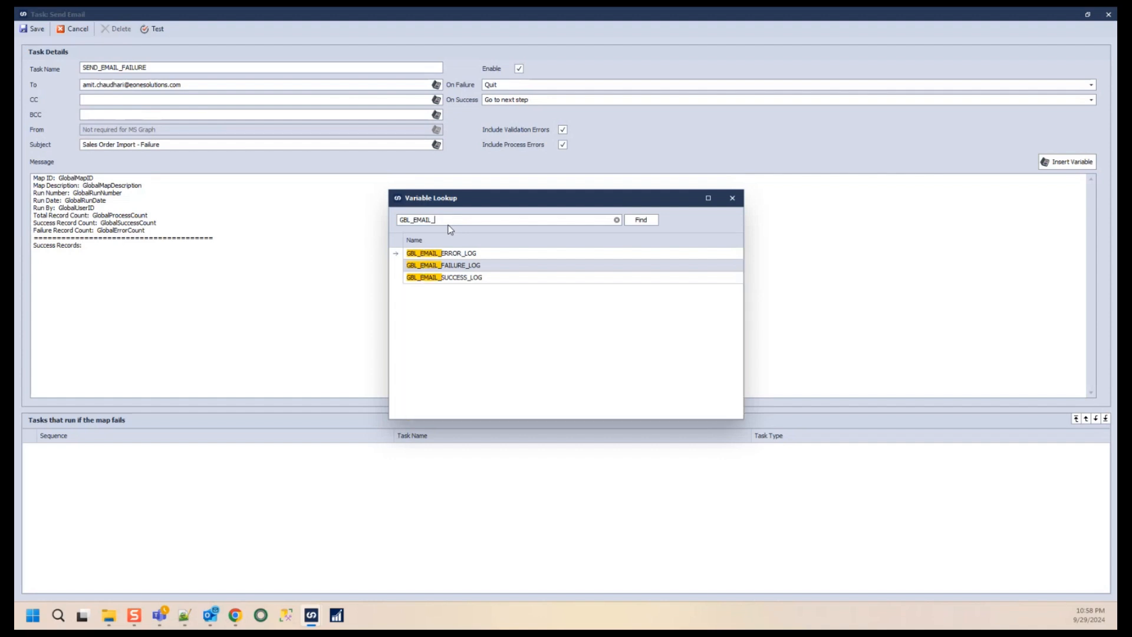
{"action": "left_click", "coordinate": [467, 280]}
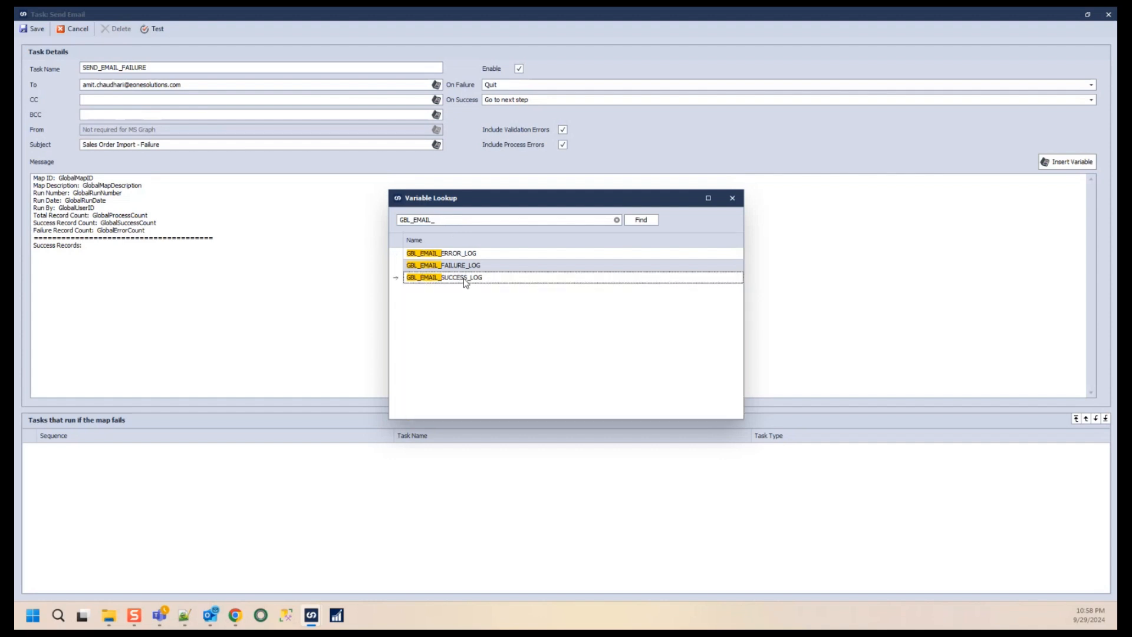
{"action": "double_click", "coordinate": [467, 277]}
- Copy the separator line and paste it below the success log variable
{"action": "triple_click", "coordinate": [109, 247]}
{"action": "left_click_drag", "start_coordinate": [214, 237], "coordinate": [26, 239]}
{"action": "key", "text": "ctrl+c"}
{"action": "left_click", "coordinate": [145, 255]}
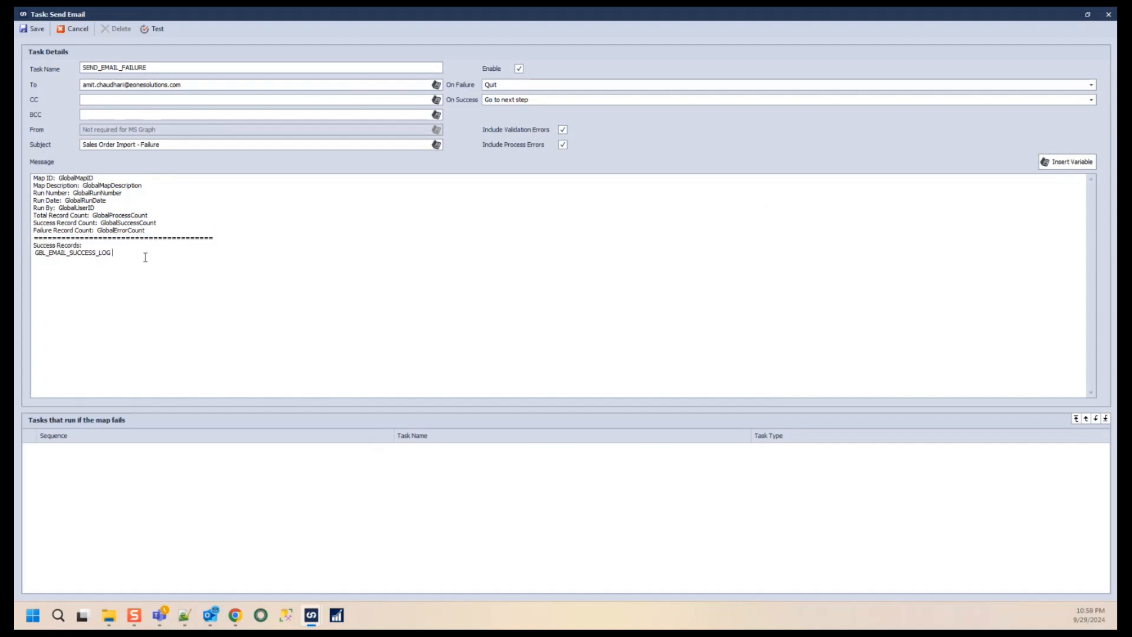
{"action": "key", "text": "Return"}
{"action": "key", "text": "ctrl+v"}
- Add the Failure Records: heading followed by the GBL_EMAIL_FAILURE_LOG variable
{"action": "key", "text": "Return"}
{"action": "type", "text": "Failure Record"}
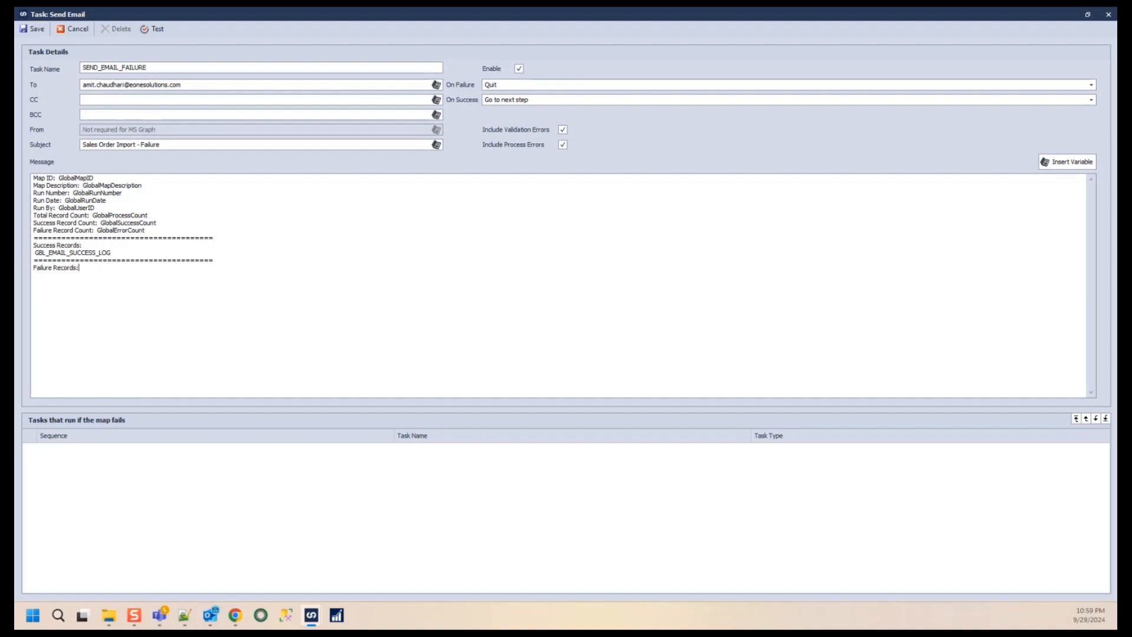
{"action": "left_click", "coordinate": [1068, 161]}
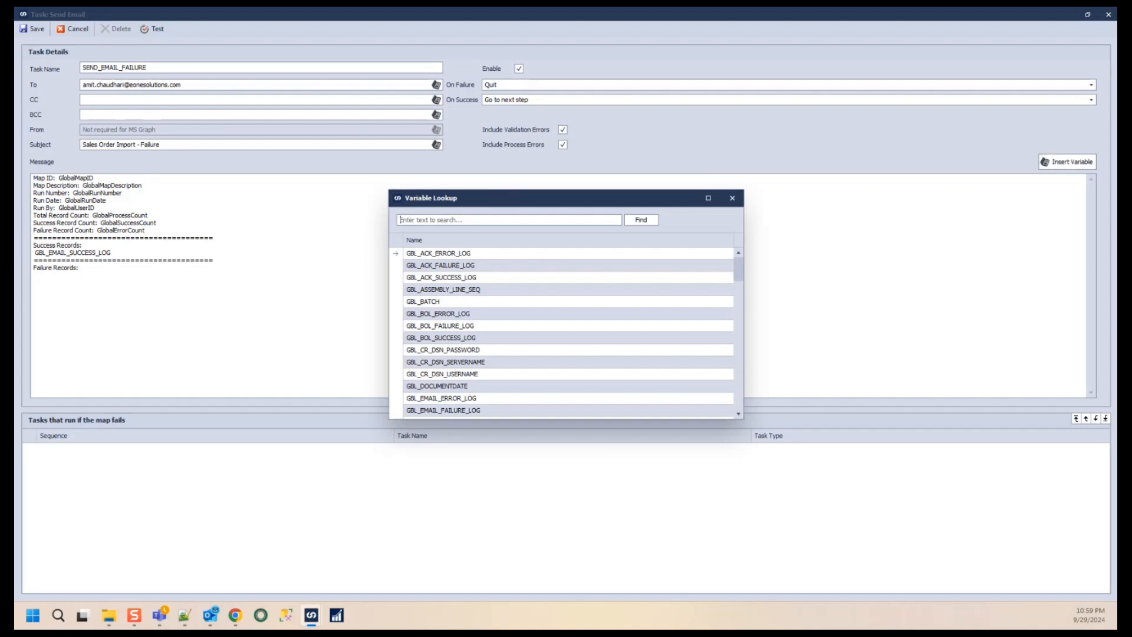
{"action": "left_click", "coordinate": [506, 219]}
{"action": "type", "text": "GBL_EMAIL_FAILURE_LOG"}
{"action": "key", "text": "Return"}
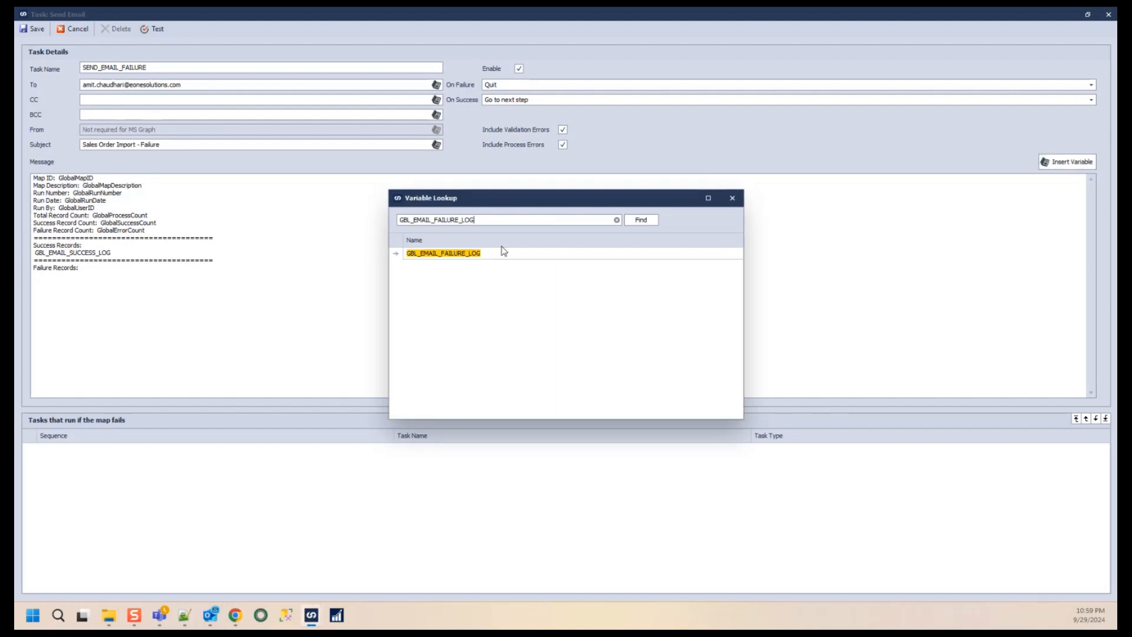
{"action": "double_click", "coordinate": [458, 261]}
- Paste another separator line below the failure log variable
{"action": "left_click_drag", "start_coordinate": [221, 264], "coordinate": [33, 261]}
{"action": "key", "text": "ctrl+c"}
{"action": "left_click", "coordinate": [128, 275]}
{"action": "key", "text": "Return"}
{"action": "key", "text": "ctrl+v"}
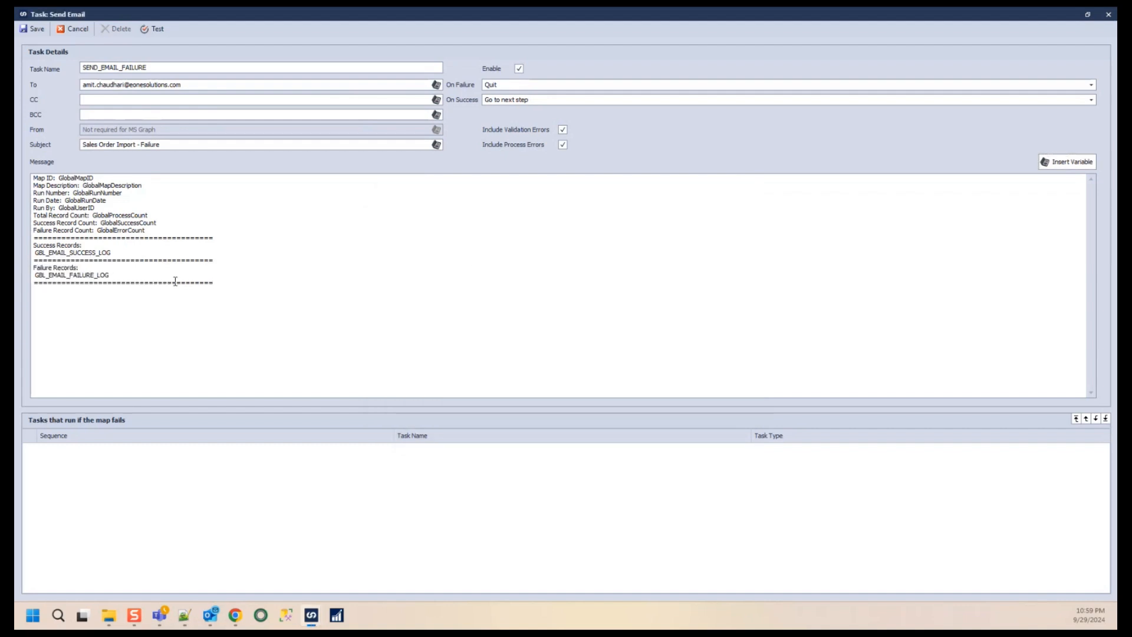
- Add the Error List: heading with the GBL_EMAIL_ERROR_LOG variable and a closing separator line
{"action": "type", "text": "Error List"}
{"action": "left_click", "coordinate": [1067, 162]}
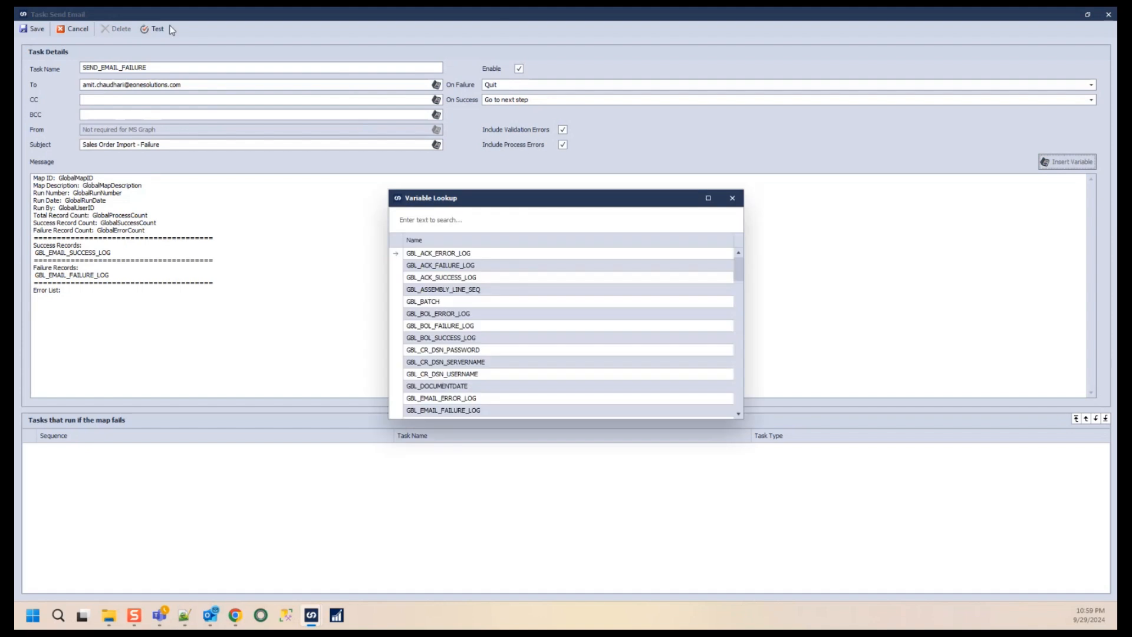
{"action": "left_click", "coordinate": [461, 222]}
{"action": "key", "text": "ctrl+v"}
{"action": "left_click", "coordinate": [624, 228]}
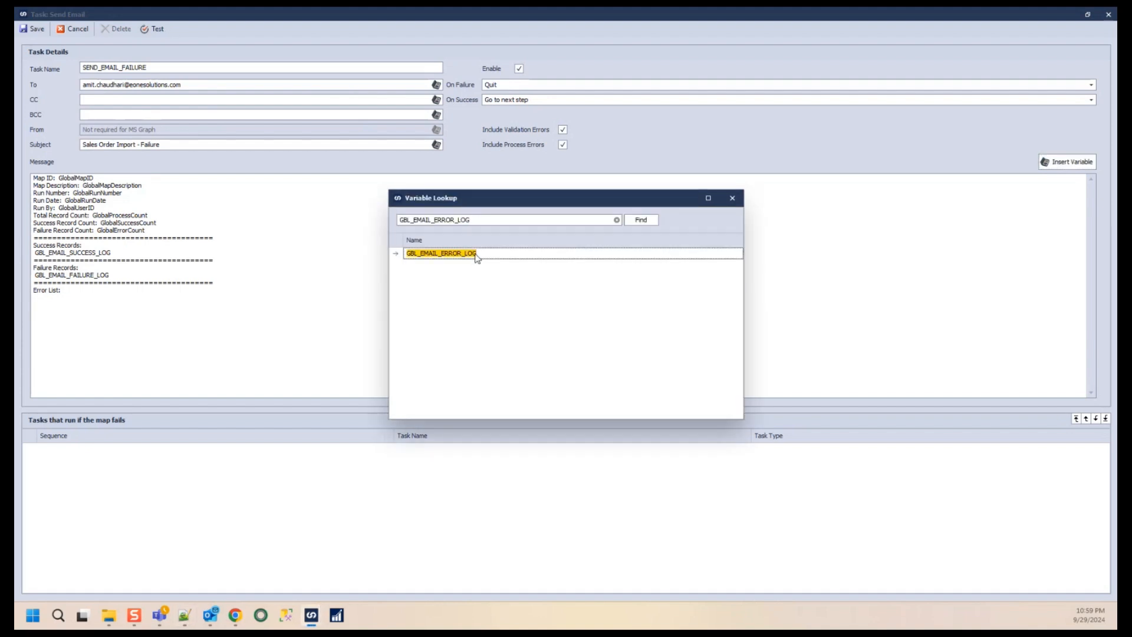
{"action": "double_click", "coordinate": [485, 252]}
{"action": "left_click_drag", "start_coordinate": [216, 283], "coordinate": [19, 281]}
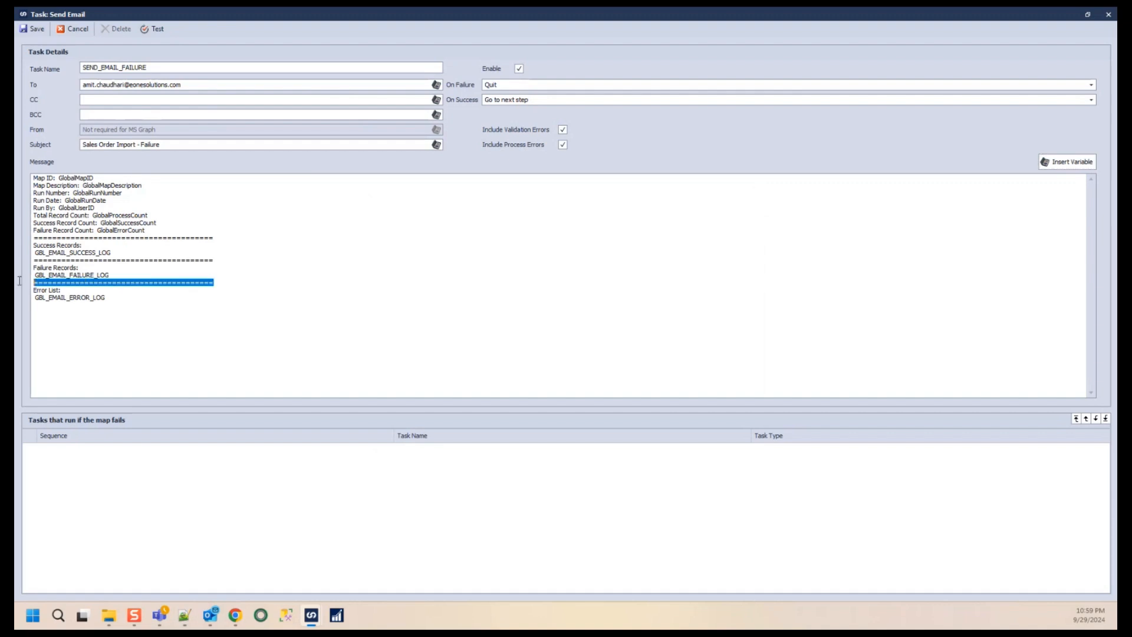
{"action": "left_click", "coordinate": [131, 297]}
{"action": "key", "text": "Return"}
{"action": "key", "text": "ctrl+v"}
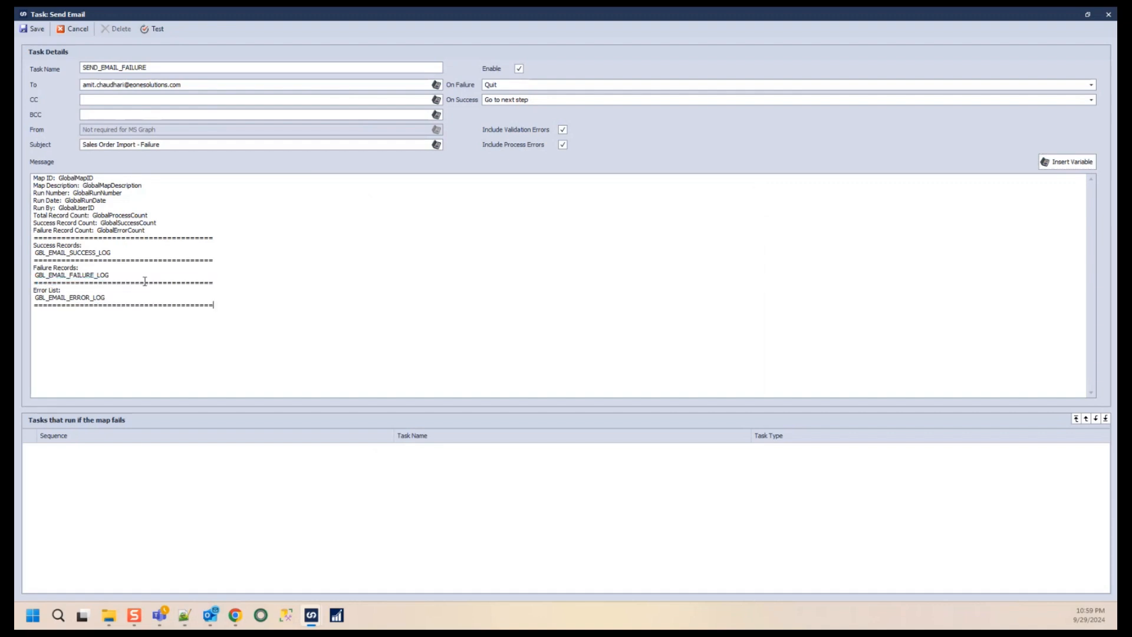
{"action": "left_click", "coordinate": [120, 250]}
{"action": "left_click_drag", "start_coordinate": [120, 250], "coordinate": [28, 254]}
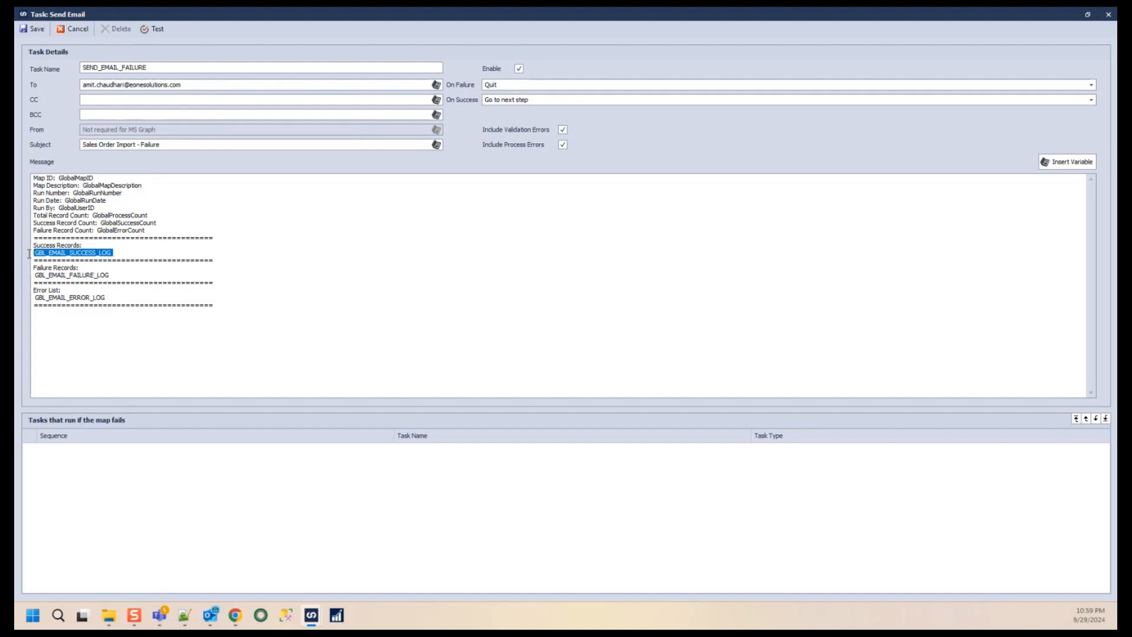
- Review the failure email's message layout and save the SEND_EMAIL_FAILURE task
{"action": "left_click_drag", "start_coordinate": [124, 282], "coordinate": [35, 281]}
{"action": "left_click", "coordinate": [115, 277]}
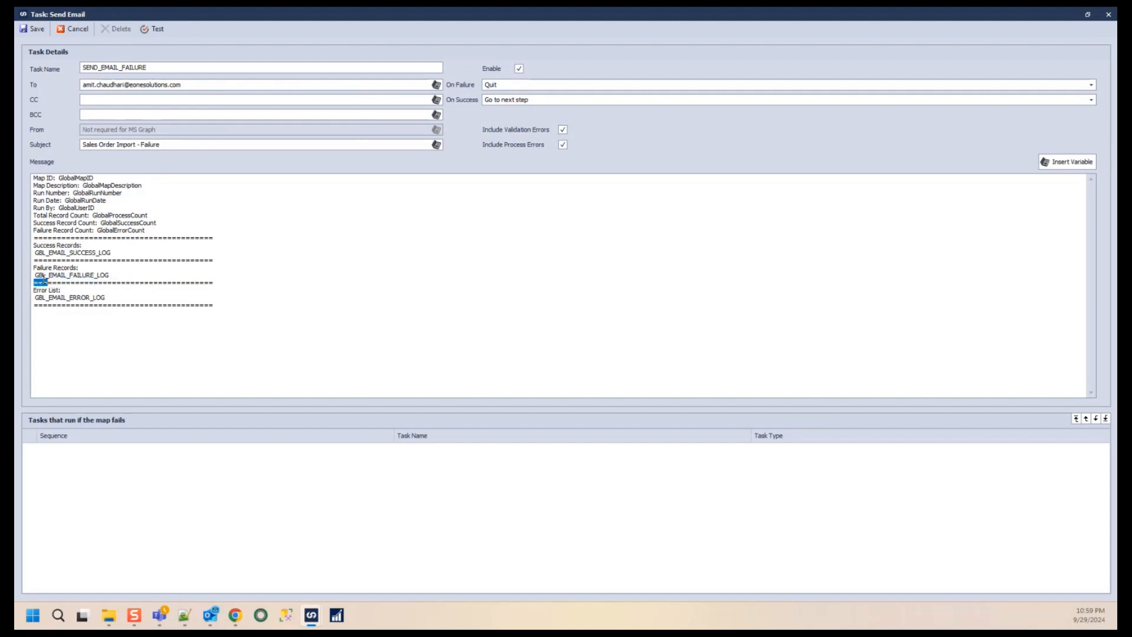
{"action": "left_click_drag", "start_coordinate": [115, 278], "coordinate": [34, 278]}
{"action": "left_click_drag", "start_coordinate": [116, 297], "coordinate": [34, 294]}
{"action": "left_click", "coordinate": [246, 298]}
{"action": "left_click", "coordinate": [27, 34]}
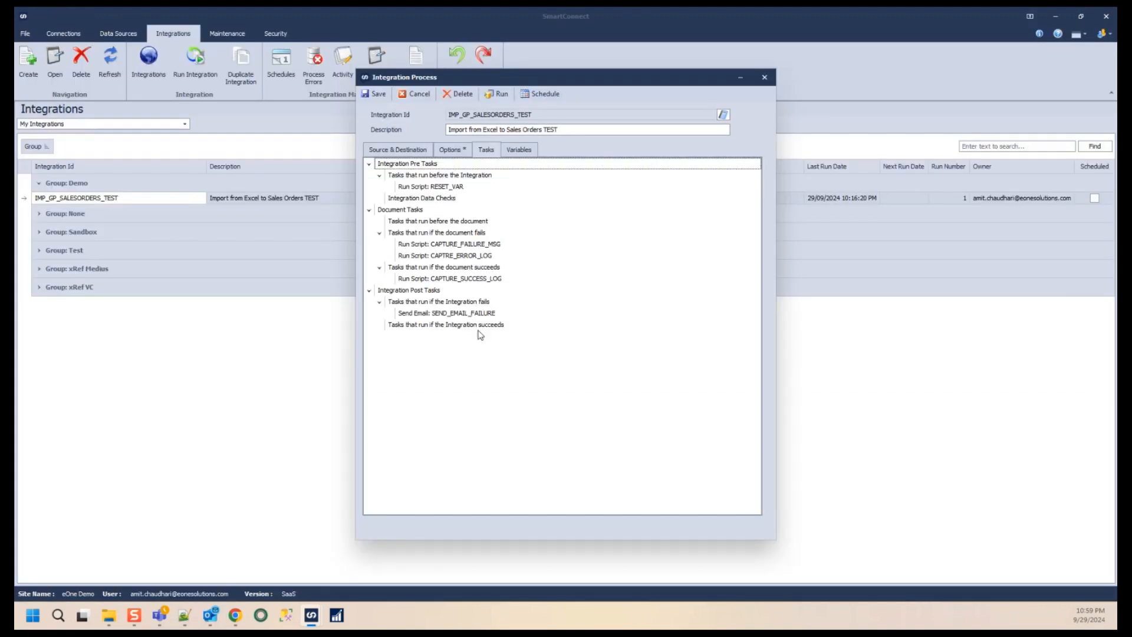
- Add a Send Email task under the integration-succeeds tasks and name it SEND_EMAIL_SUCCESS
{"action": "left_click", "coordinate": [479, 312]}
{"action": "left_click", "coordinate": [488, 326]}
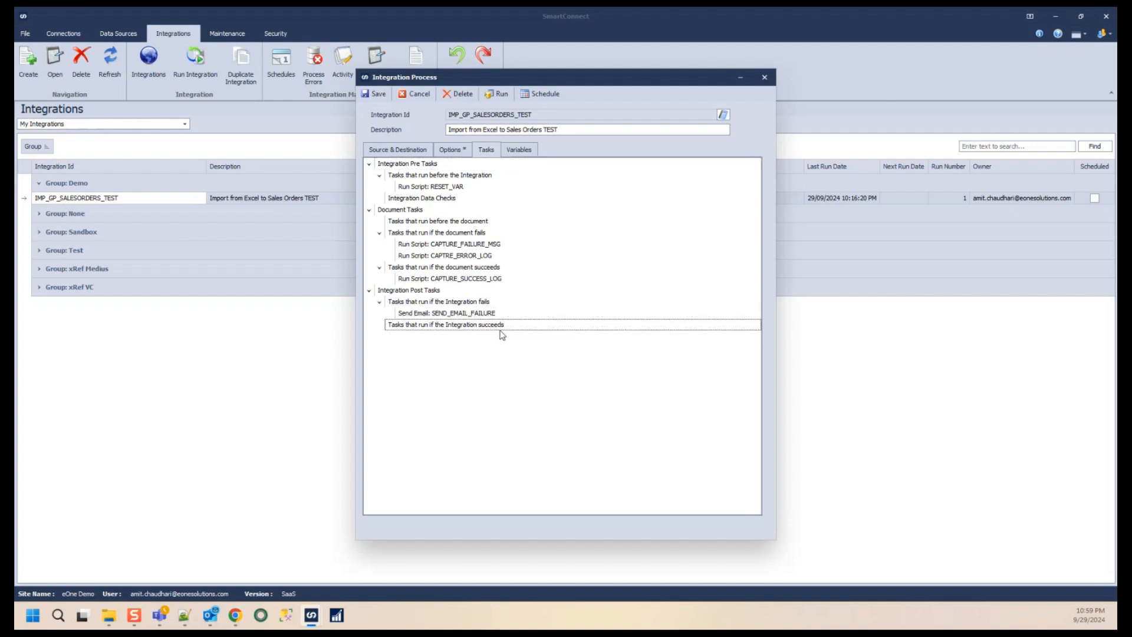
{"action": "right_click", "coordinate": [500, 326]}
{"action": "left_click", "coordinate": [481, 327]}
{"action": "right_click", "coordinate": [502, 331]}
{"action": "mouse_move", "coordinate": [535, 336]}
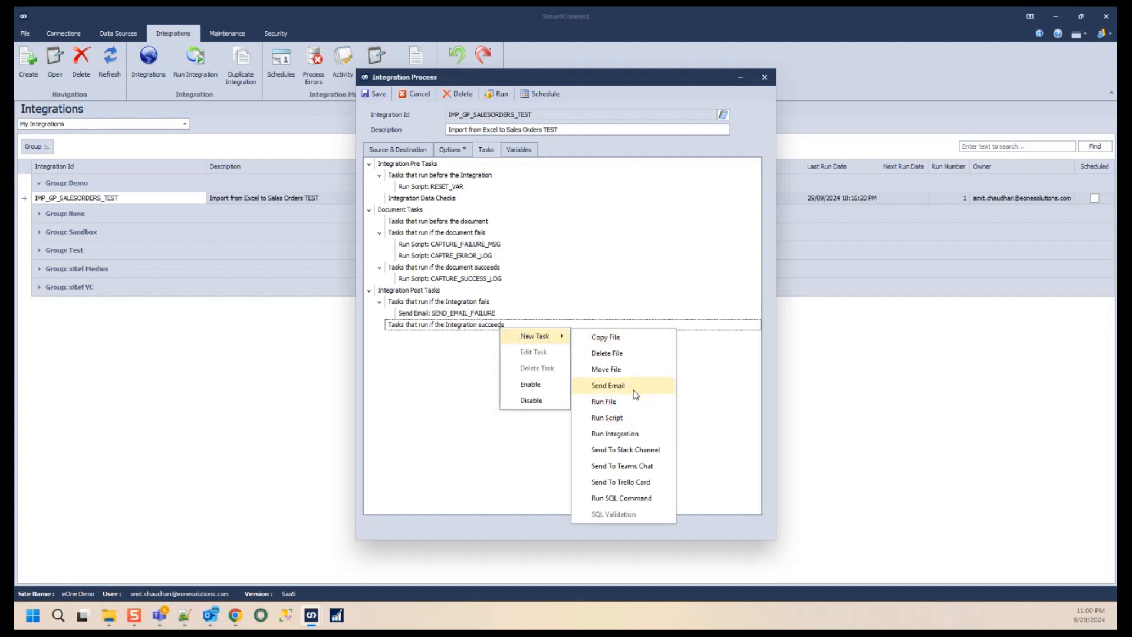
{"action": "left_click", "coordinate": [634, 392]}
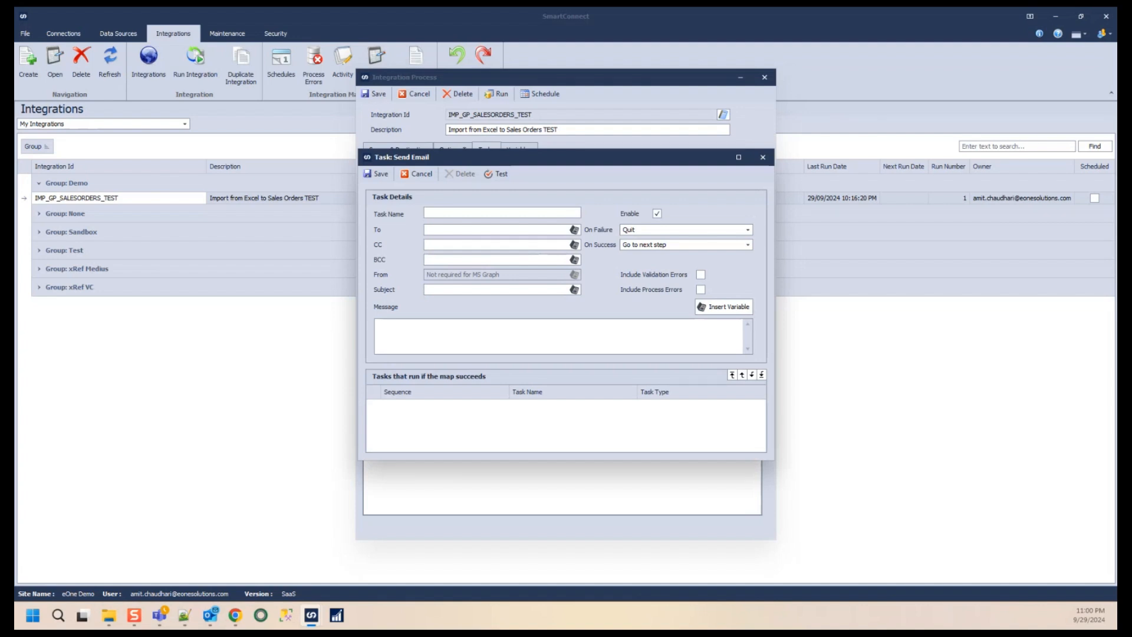
{"action": "type", "text": "SEND_"}
{"action": "key", "text": "BackSpace"}
{"action": "type", "text": "EMA"}
{"action": "key", "text": "BackSpace"}
{"action": "key", "text": "BackSpace"}
{"action": "key", "text": "BackSpace"}
{"action": "type", "text": "_EMAIL_SUCCESS"}
- Enter the recipient's e-mail address and the subject Sales Order Import - Success, then save the task
{"action": "left_click", "coordinate": [509, 230]}
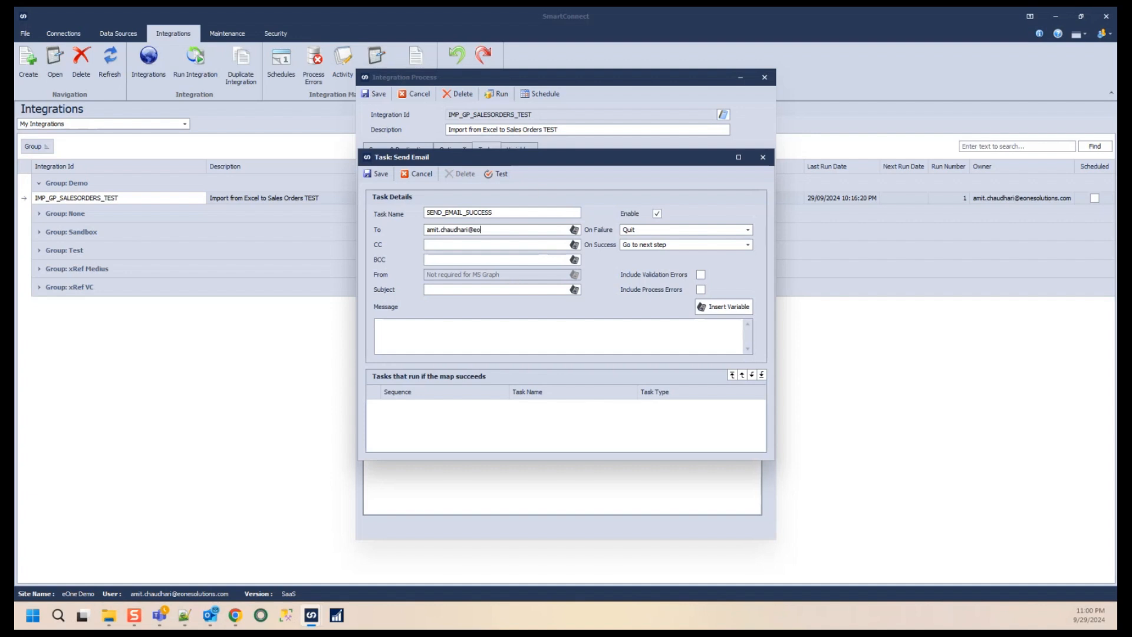
{"action": "key", "text": "Tab"}
{"action": "type", "text": "Sales Order Import - Success"}
{"action": "key", "text": "Tab"}
{"action": "left_click", "coordinate": [377, 174]}
{"action": "left_click", "coordinate": [566, 325]}
{"action": "left_click", "coordinate": [377, 173]}
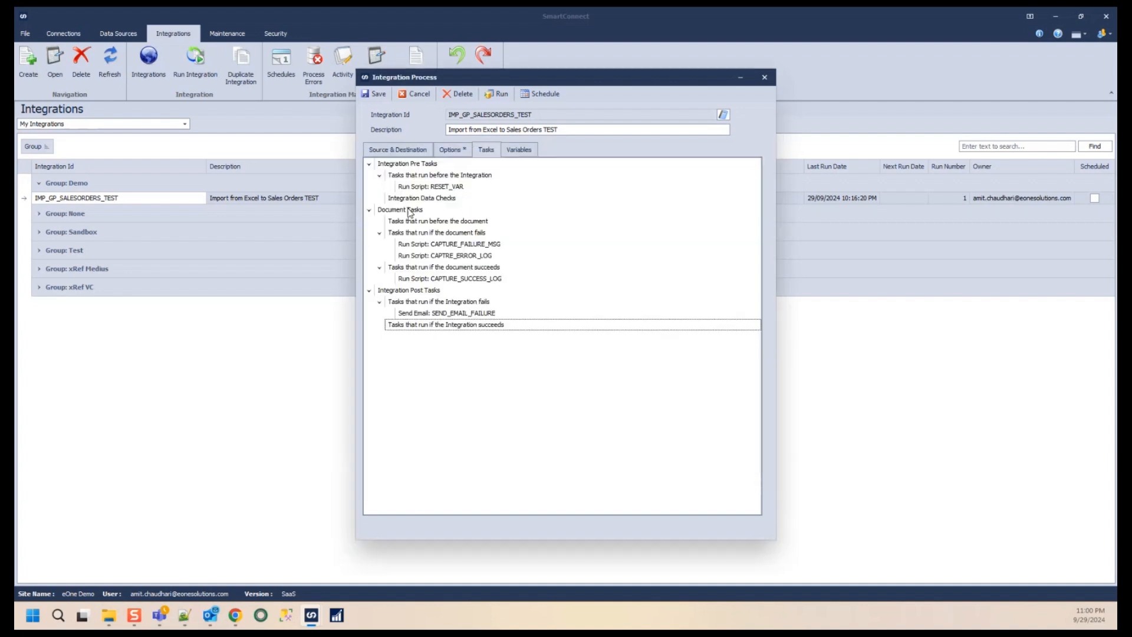
- Open the SEND_EMAIL_FAILURE task and copy its entire message text
{"action": "left_click", "coordinate": [476, 313]}
{"action": "double_click", "coordinate": [476, 315]}
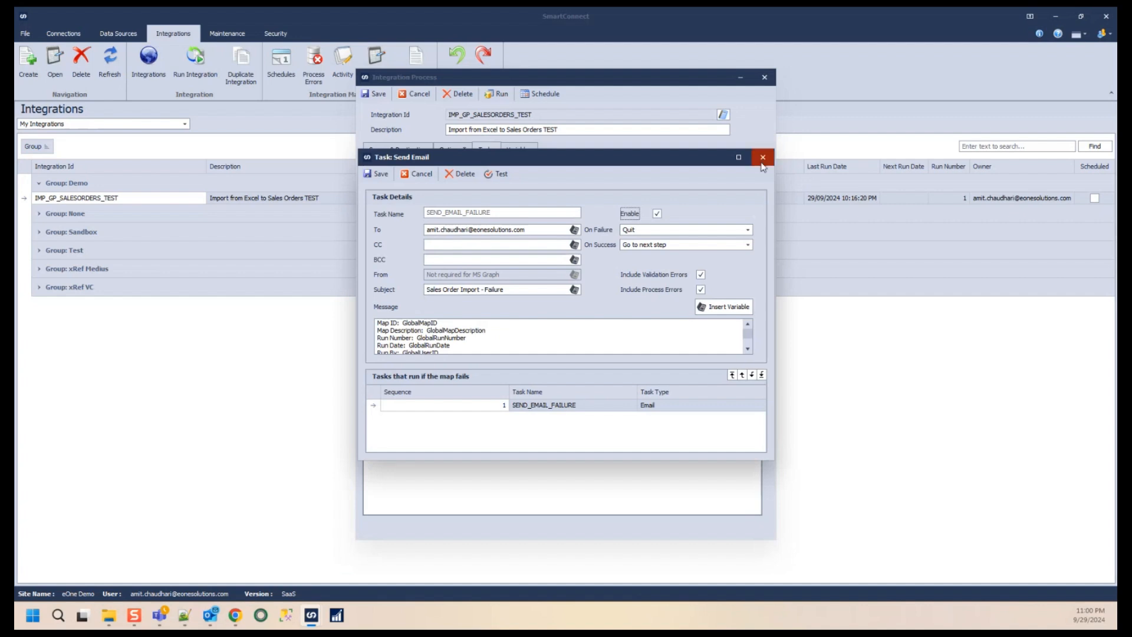
{"action": "left_click", "coordinate": [739, 154]}
{"action": "left_click_drag", "start_coordinate": [239, 310], "coordinate": [33, 177]}
{"action": "left_click", "coordinate": [33, 28]}
- Open the SEND_EMAIL_SUCCESS task and paste the copied text into its message
{"action": "double_click", "coordinate": [477, 340]}
{"action": "left_click", "coordinate": [738, 157]}
{"action": "left_click", "coordinate": [289, 311]}
{"action": "key", "text": "ctrl+a"}
{"action": "type", "text": "Map ID:  GlobalMapID Map Description:  GlobalMapDescription Run Number:  GlobalRunNumber Run Date:  GlobalRunDate Run By:  GlobalUserID Total Record Count:  GlobalProcessCount Success Record Count:  GlobalSuccessCount Failure Record Count:  GlobalErrorCount ======================================= Success Records:  GBL_EMAIL_SUCCESS_LOG ======================================= Failure Records:  GBL_EMAIL_FAILURE_LOG ======================================= Error List:  GBL_EMAIL_ERROR_LOG ======================================="}
- Remove the Failure Records and Error List sections from the success message and save the task
{"action": "left_click_drag", "start_coordinate": [285, 324], "coordinate": [32, 270]}
{"action": "key", "text": "Delete"}
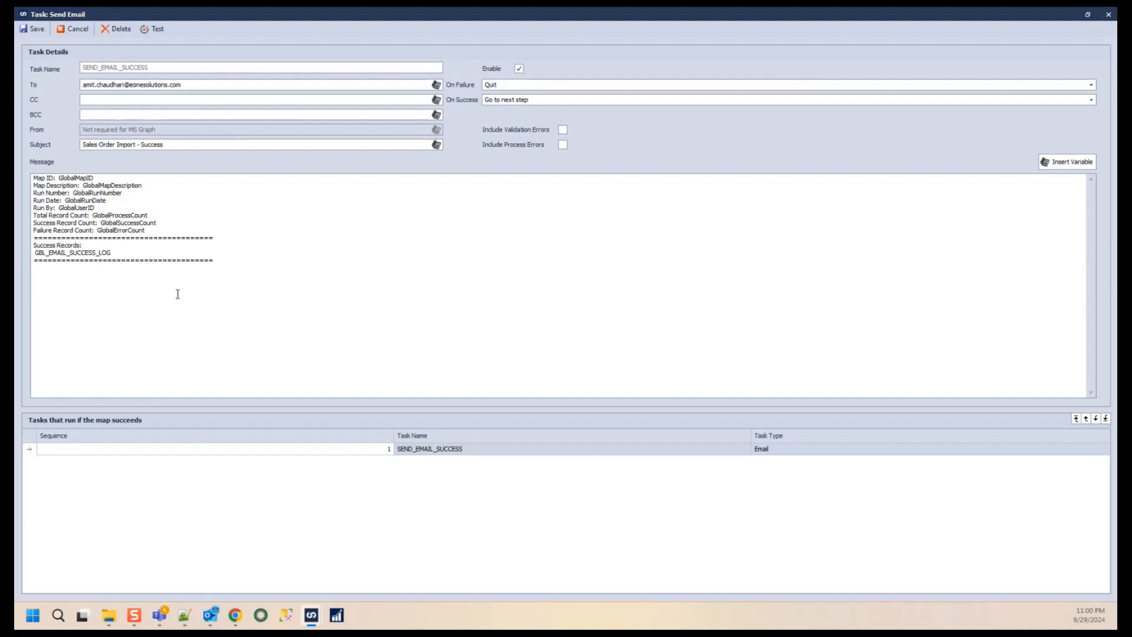
{"action": "key", "text": "ctrl+z"}
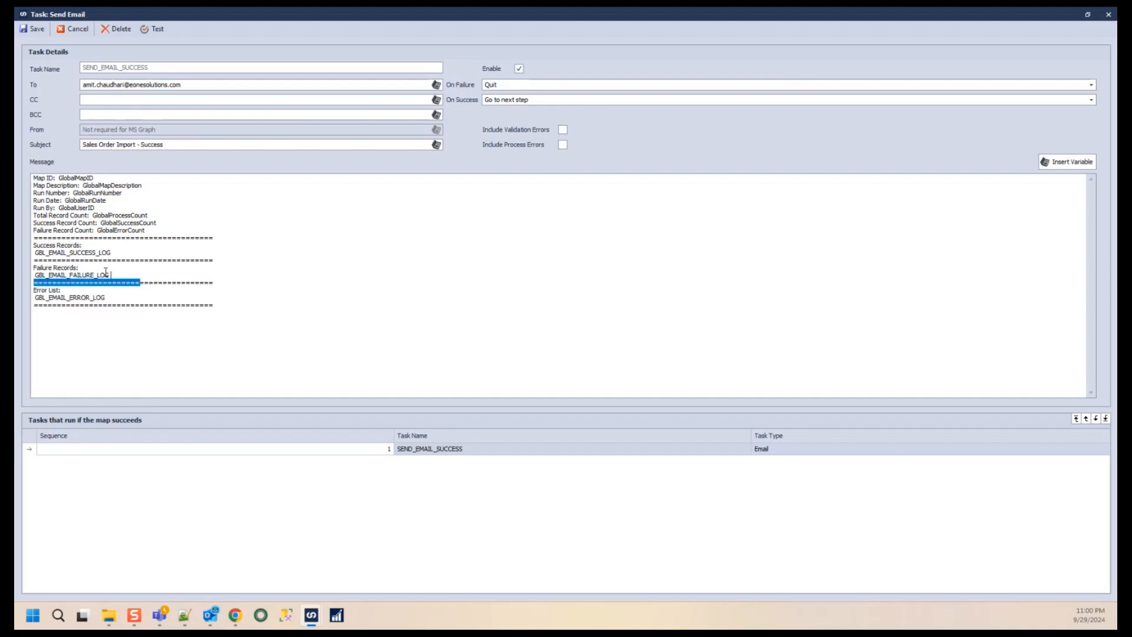
{"action": "left_click_drag", "start_coordinate": [140, 283], "coordinate": [29, 261]}
{"action": "left_click_drag", "start_coordinate": [235, 304], "coordinate": [26, 267]}
{"action": "key", "text": "Delete"}
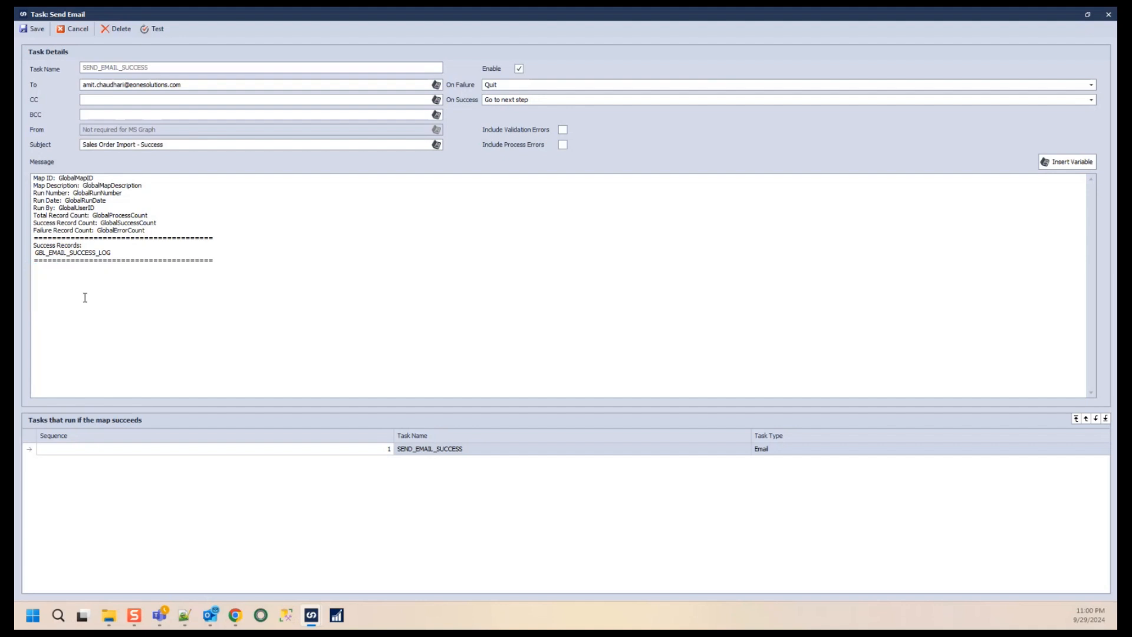
{"action": "left_click_drag", "start_coordinate": [134, 255], "coordinate": [33, 253]}
{"action": "left_click", "coordinate": [519, 246]}
{"action": "left_click", "coordinate": [34, 29]}
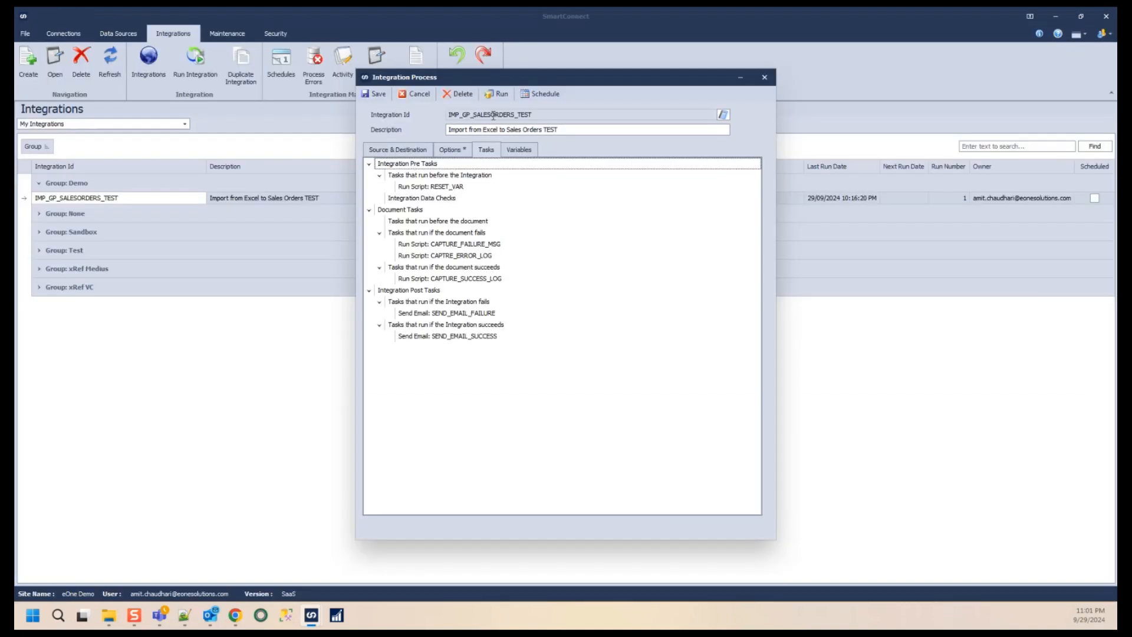
- Run the integration, then switch to Outlook and open the Sales Order Import - Success email
{"action": "left_click", "coordinate": [498, 95]}
{"action": "left_click", "coordinate": [548, 321]}
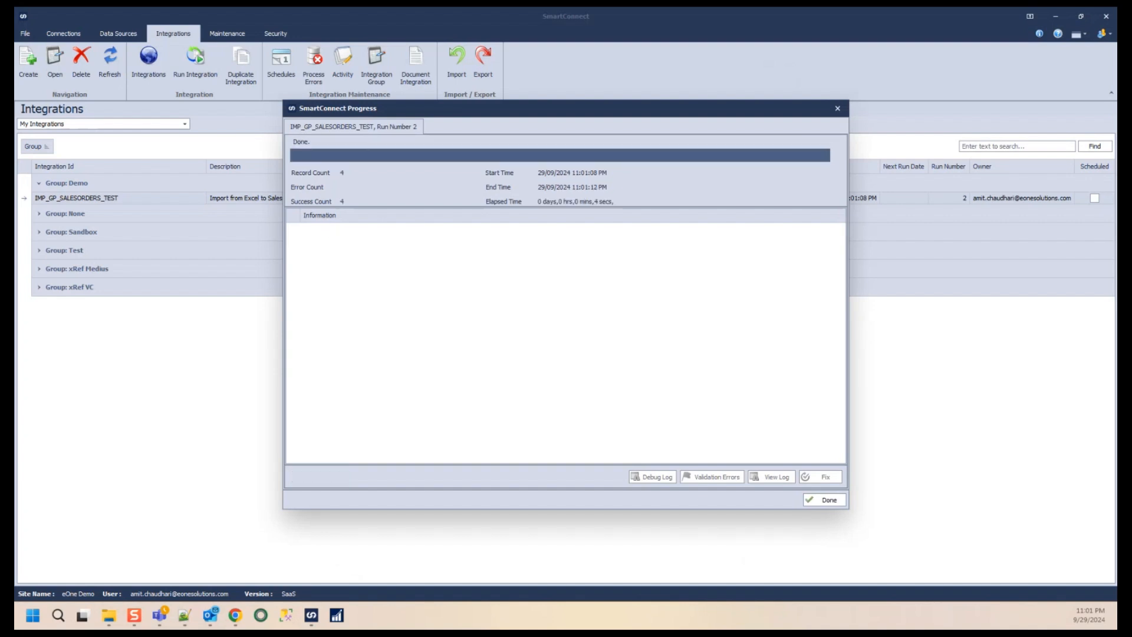
{"action": "key", "text": "alt+Tab"}
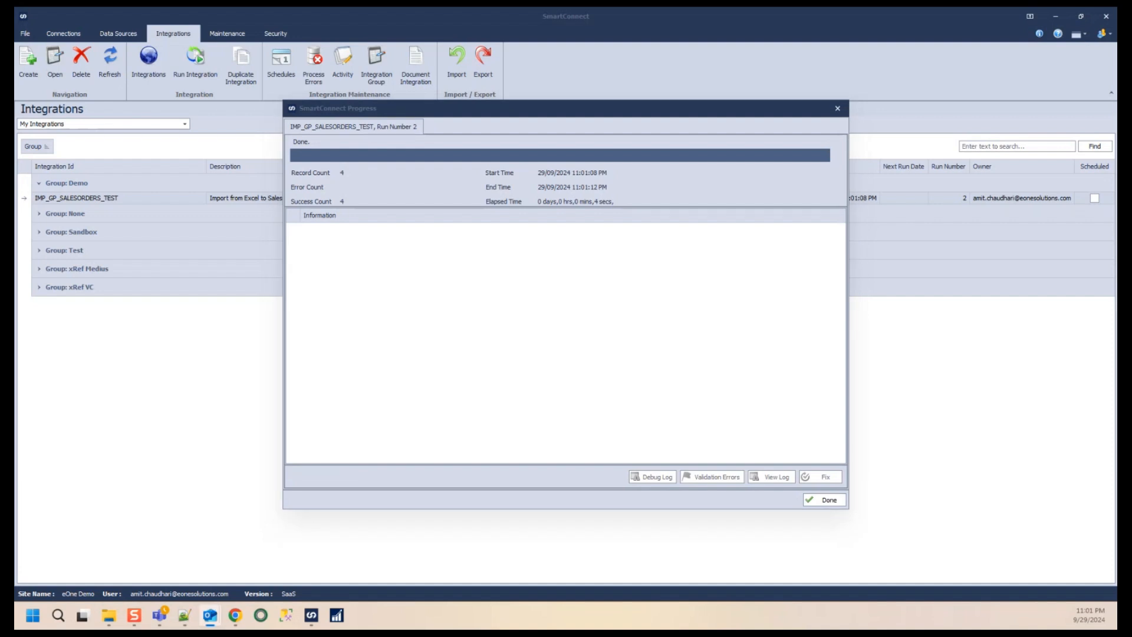
{"action": "left_click_drag", "start_coordinate": [14, 168], "coordinate": [347, 168]}
{"action": "double_click", "coordinate": [349, 173]}
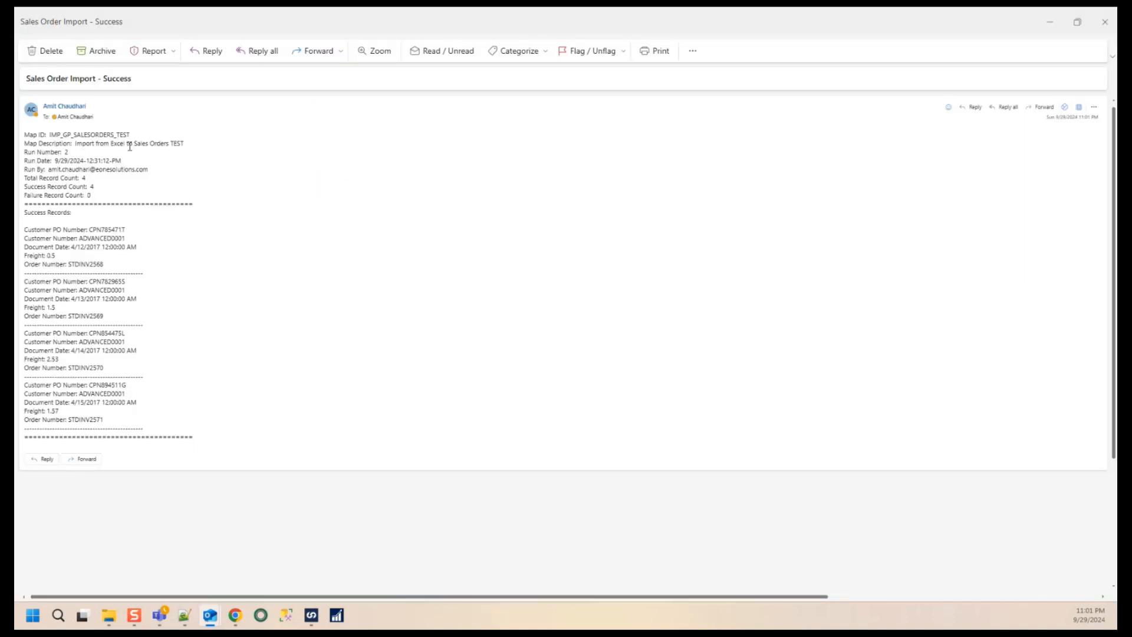
- Examine the map, run and record-count header fields of the success email
{"action": "scroll", "coordinate": [178, 242], "scroll_direction": "up", "scroll_amount": 3}
{"action": "left_click_drag", "start_coordinate": [242, 174], "coordinate": [80, 173]}
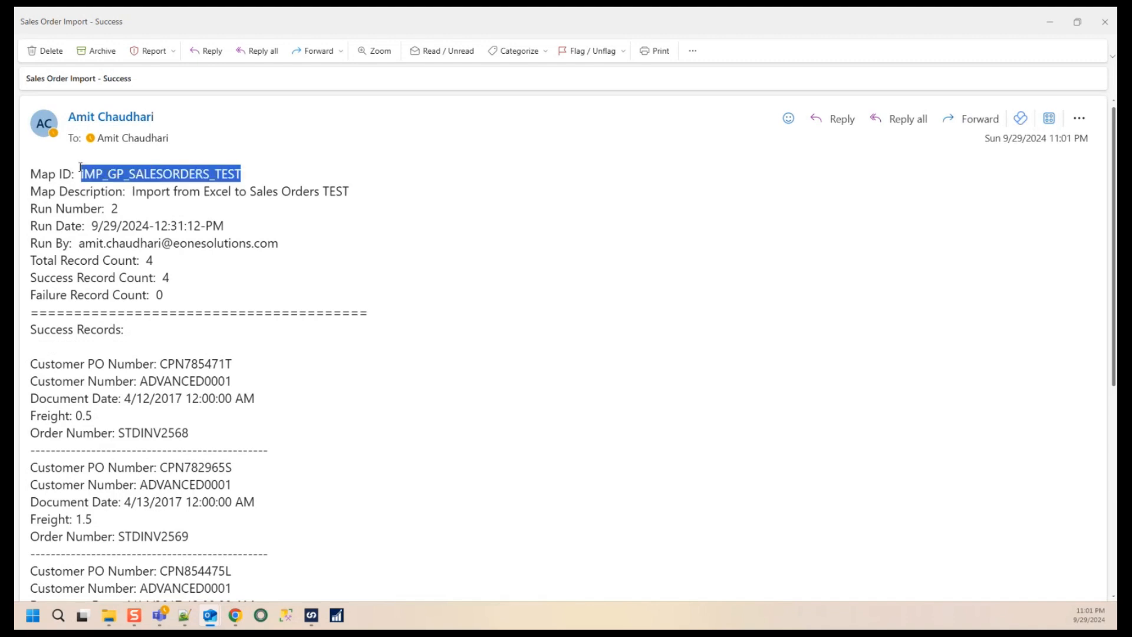
{"action": "left_click_drag", "start_coordinate": [350, 192], "coordinate": [92, 226]}
{"action": "left_click_drag", "start_coordinate": [223, 226], "coordinate": [92, 225]}
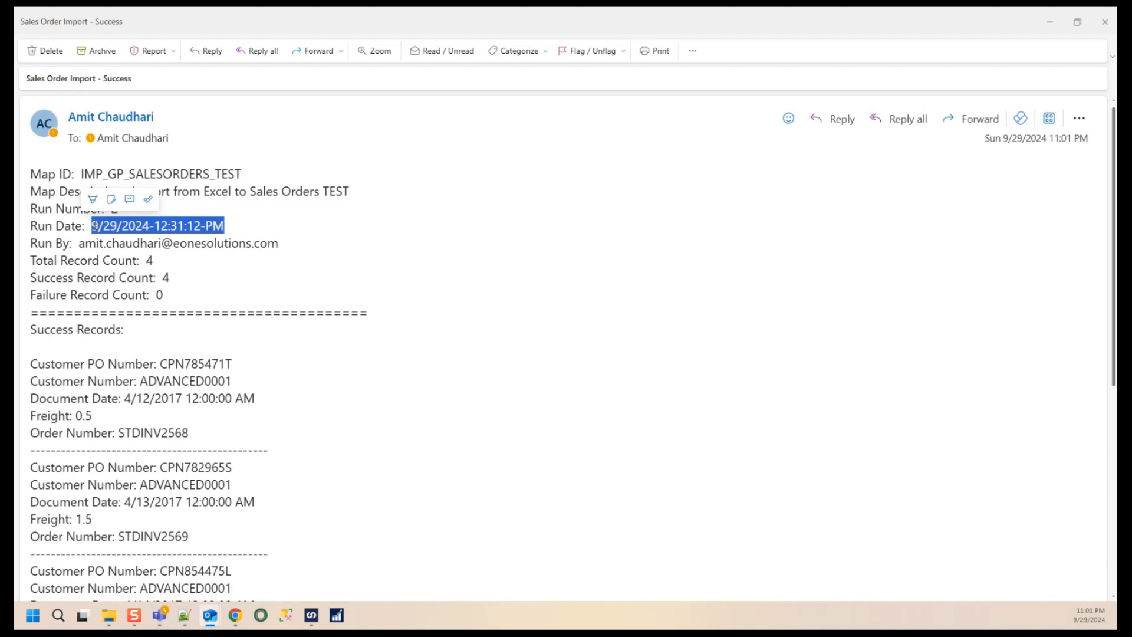
{"action": "left_click_drag", "start_coordinate": [277, 244], "coordinate": [83, 235]}
{"action": "left_click_drag", "start_coordinate": [84, 235], "coordinate": [82, 235]}
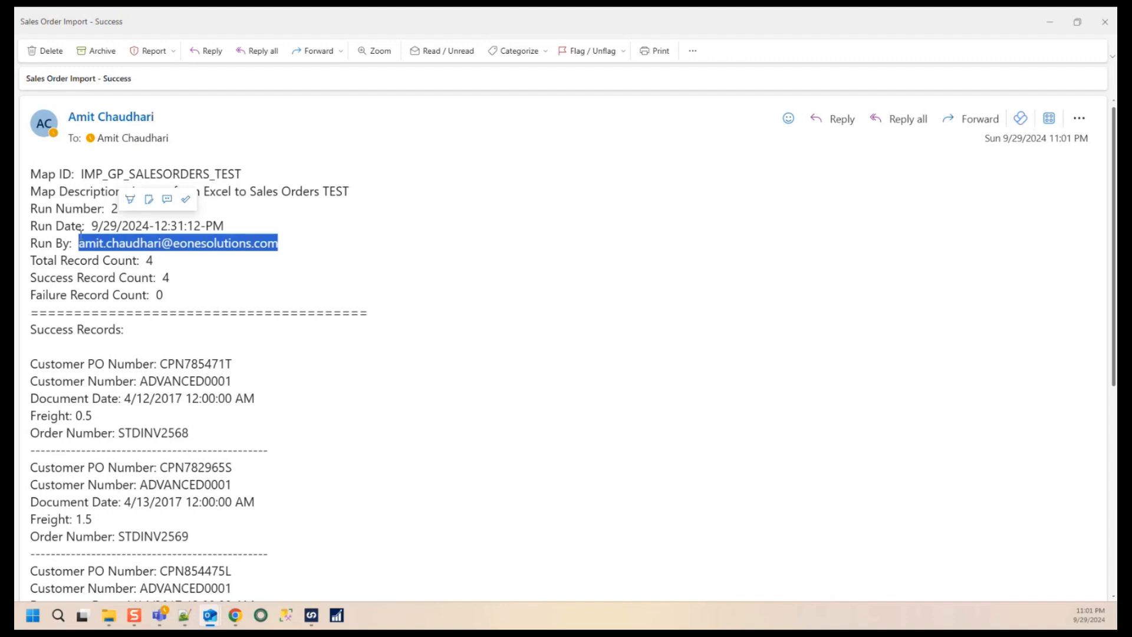
{"action": "left_click", "coordinate": [154, 267]}
{"action": "double_click", "coordinate": [153, 264]}
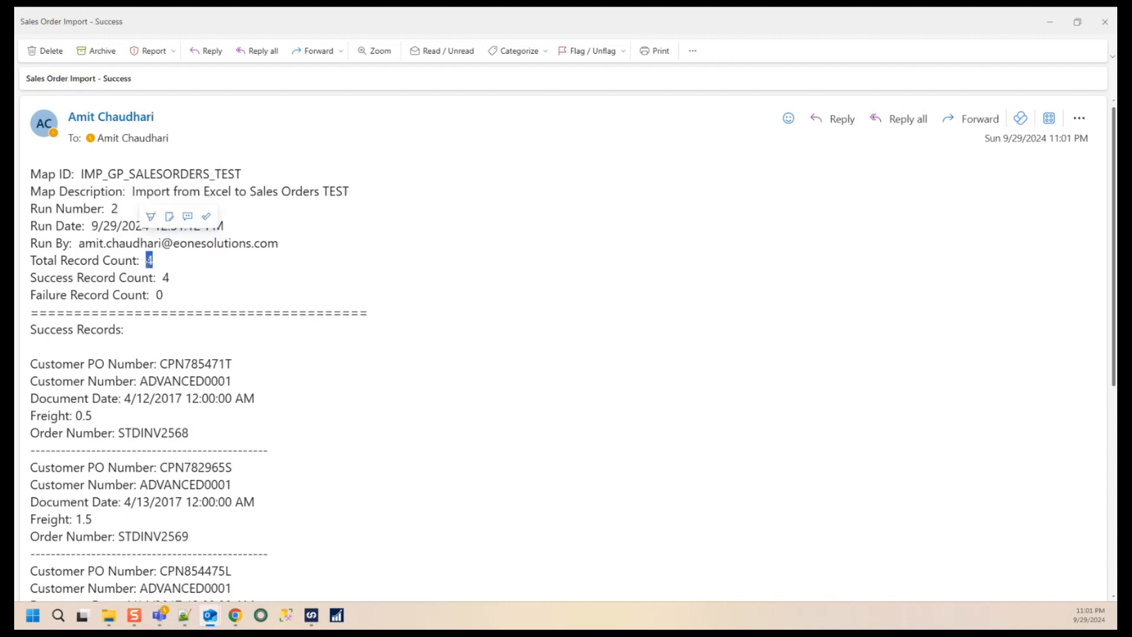
{"action": "double_click", "coordinate": [166, 278]}
{"action": "double_click", "coordinate": [159, 295]}
{"action": "scroll", "coordinate": [72, 243], "scroll_direction": "down", "scroll_amount": 3}
{"action": "left_click_drag", "start_coordinate": [134, 225], "coordinate": [33, 223]}
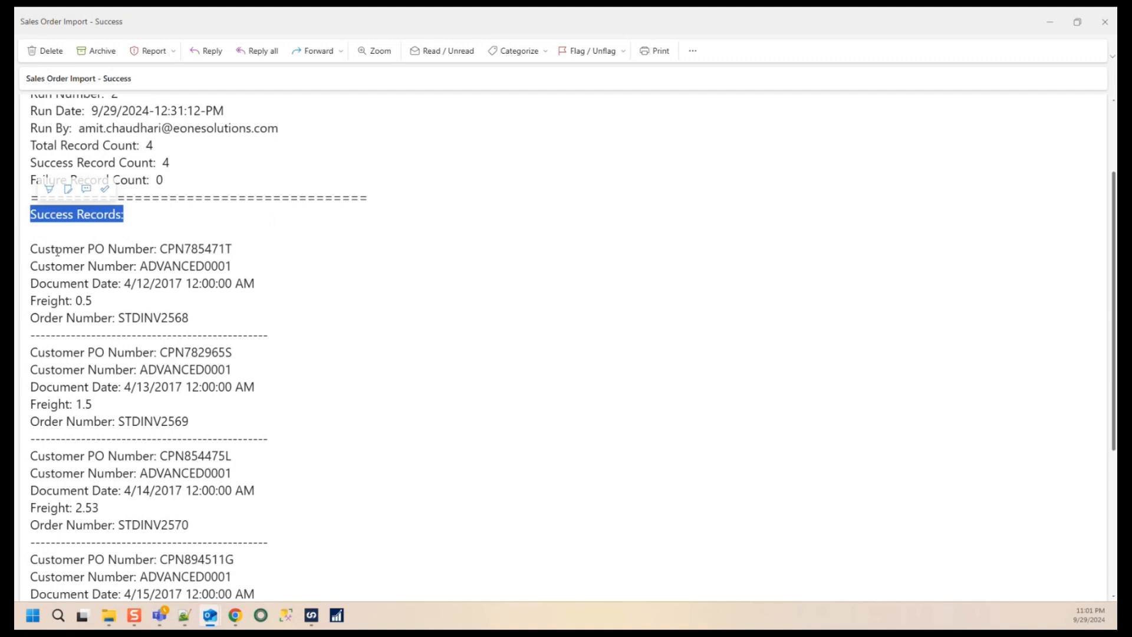
- Examine the individual success records listed in the email body
{"action": "scroll", "coordinate": [118, 200], "scroll_direction": "down", "scroll_amount": 3}
{"action": "scroll", "coordinate": [169, 174], "scroll_direction": "up", "scroll_amount": 2}
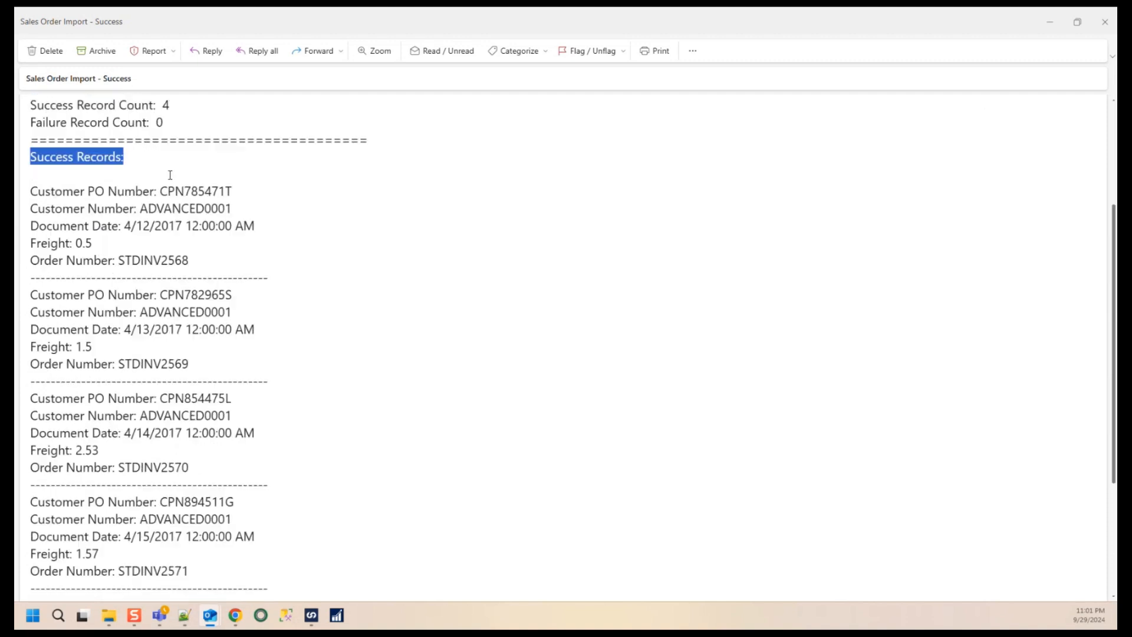
{"action": "left_click_drag", "start_coordinate": [238, 194], "coordinate": [23, 199]}
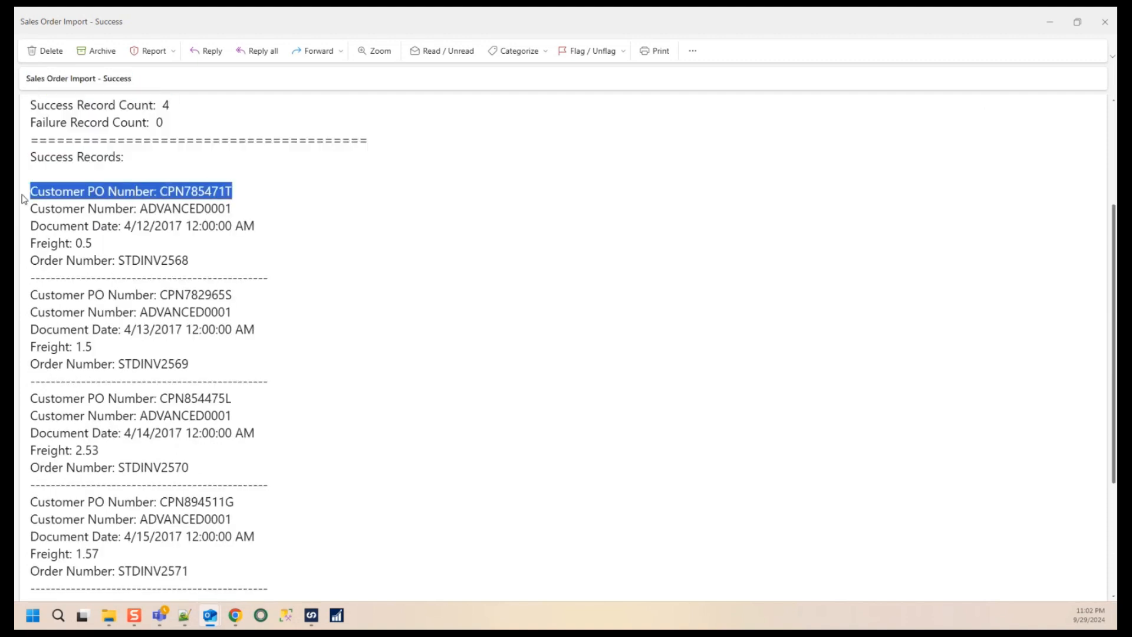
{"action": "left_click_drag", "start_coordinate": [232, 211], "coordinate": [45, 212]}
{"action": "left_click_drag", "start_coordinate": [256, 226], "coordinate": [27, 228]}
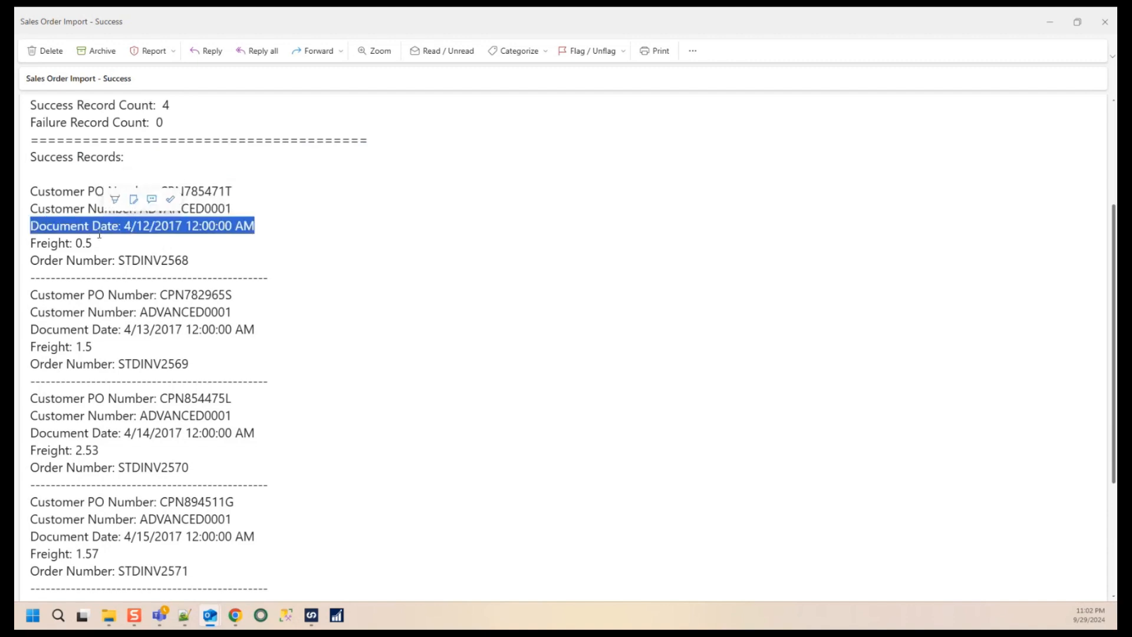
{"action": "left_click_drag", "start_coordinate": [99, 236], "coordinate": [57, 241]}
{"action": "double_click", "coordinate": [154, 261]}
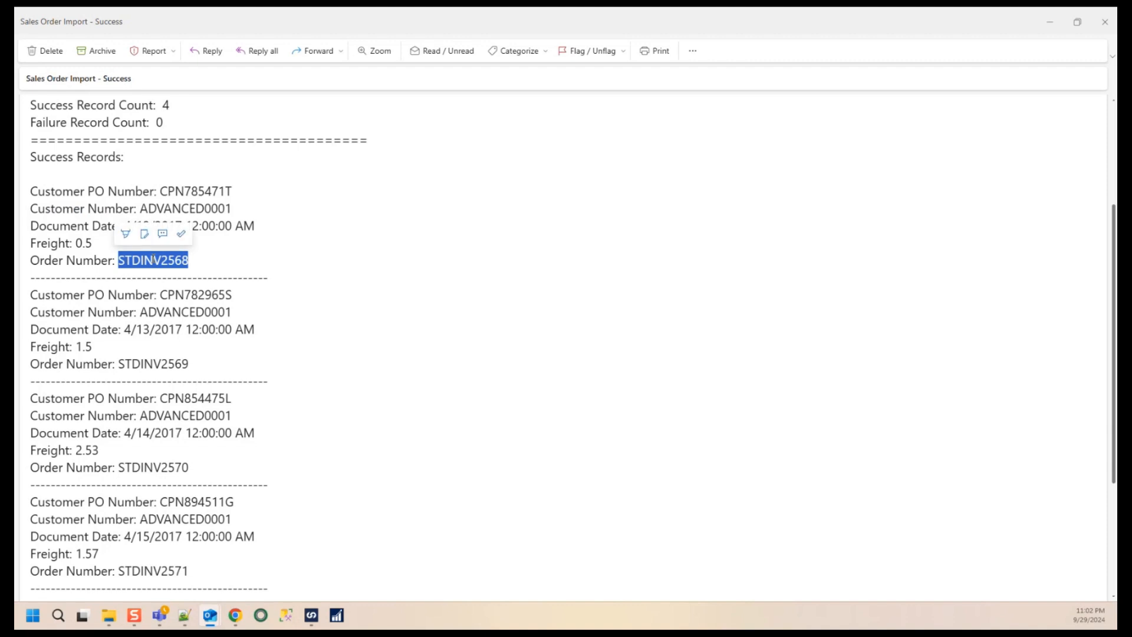
{"action": "left_click", "coordinate": [269, 267]}
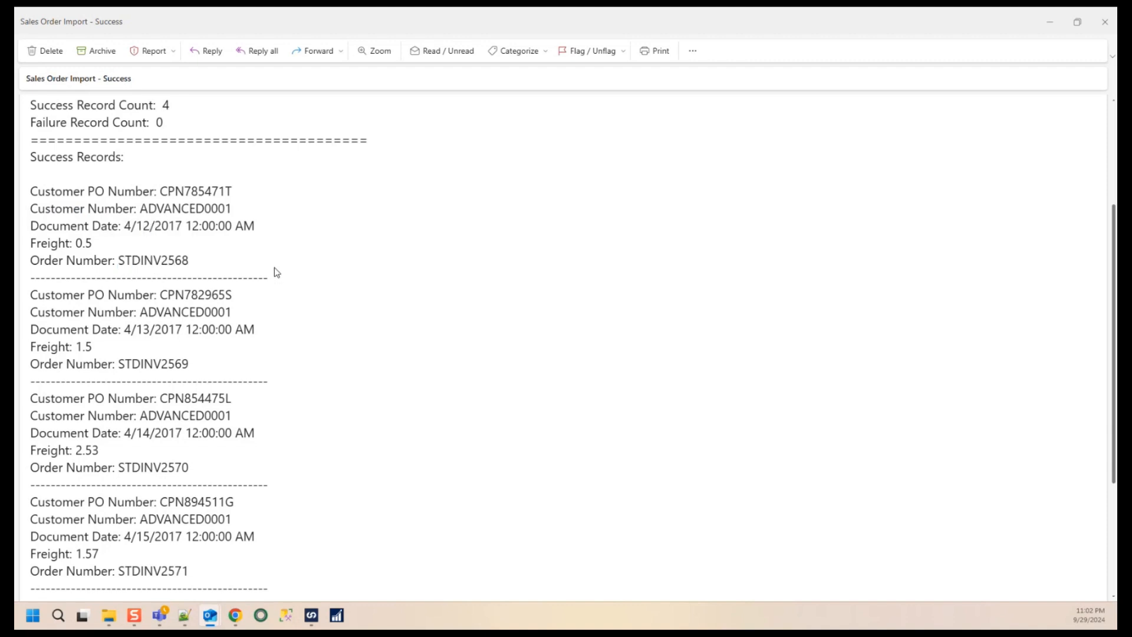
{"action": "left_click_drag", "start_coordinate": [267, 280], "coordinate": [28, 280]}
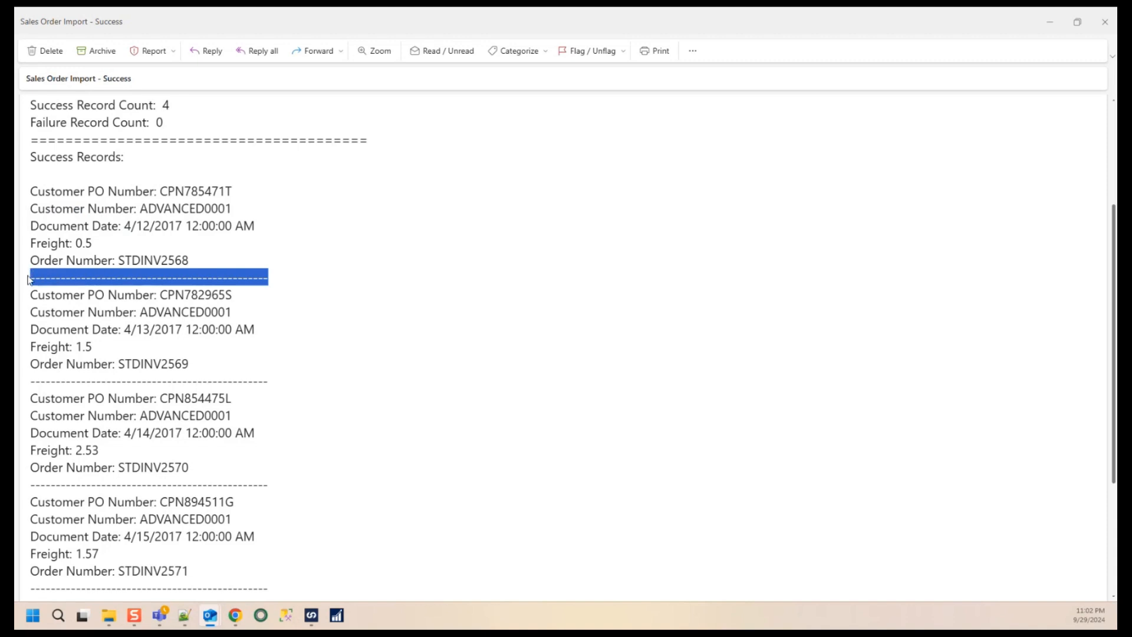
{"action": "left_click_drag", "start_coordinate": [238, 370], "coordinate": [31, 295]}
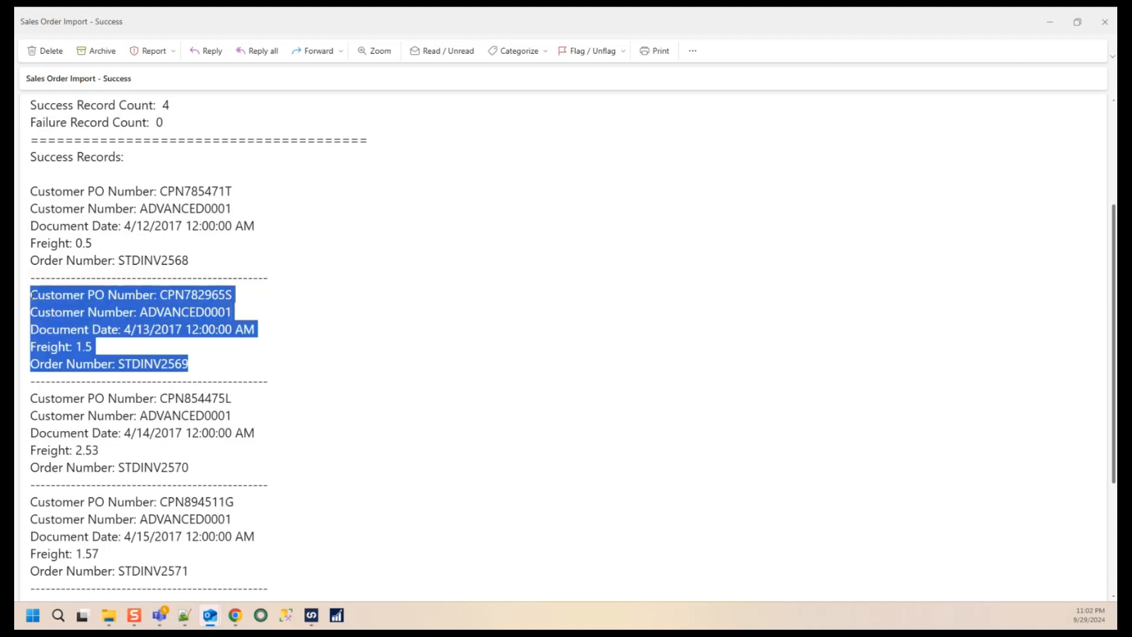
{"action": "left_click_drag", "start_coordinate": [220, 473], "coordinate": [31, 416]}
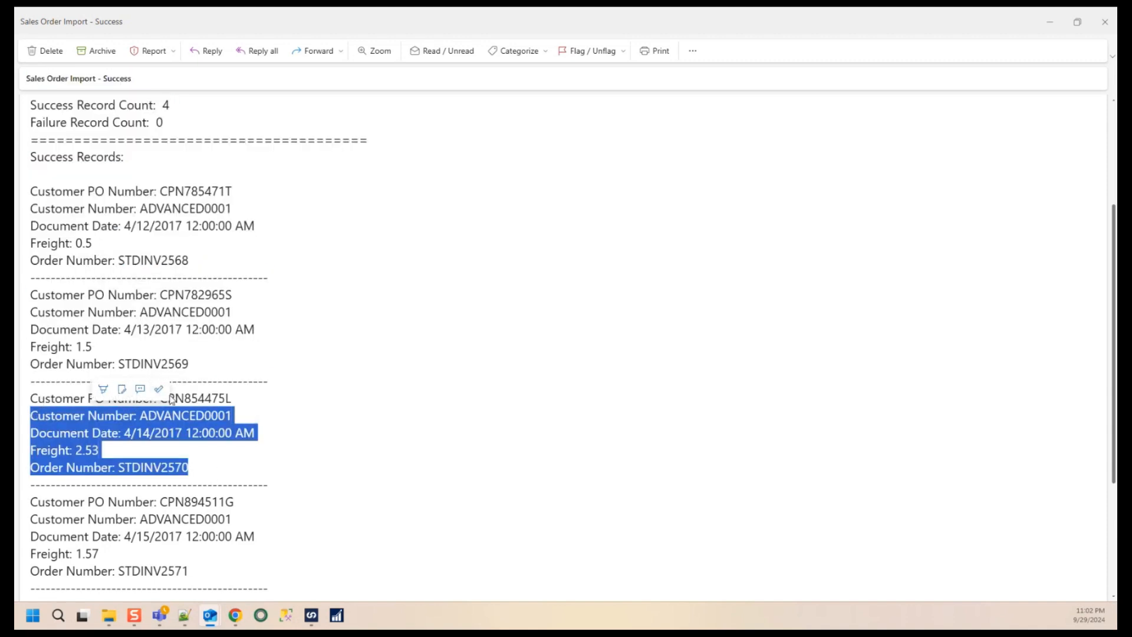
{"action": "left_click_drag", "start_coordinate": [200, 573], "coordinate": [37, 502]}
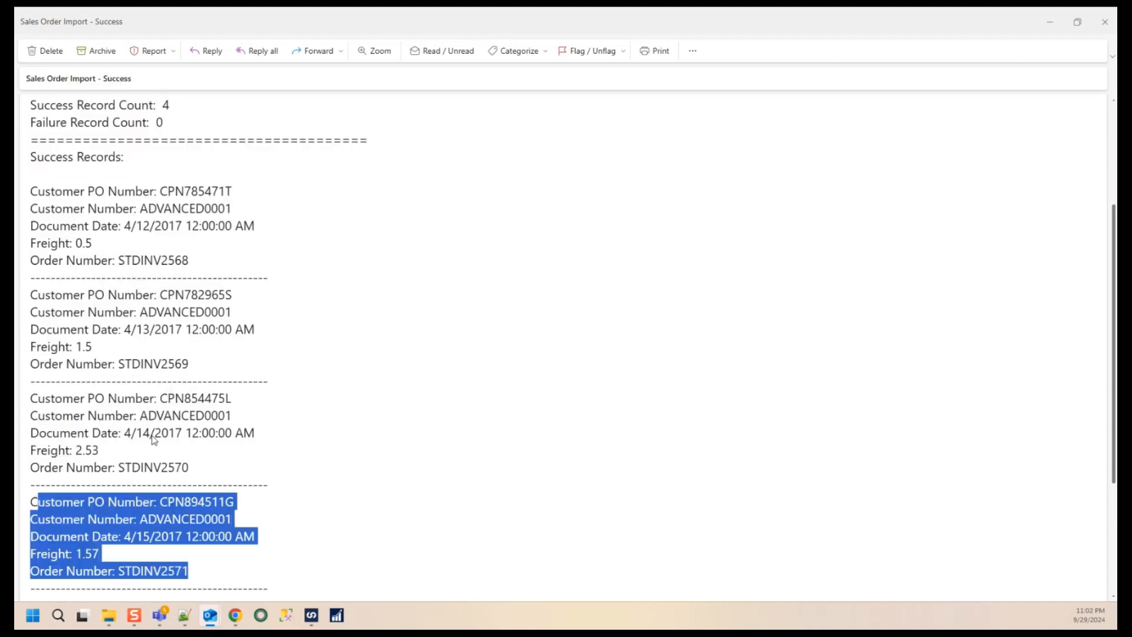
- Close the email and dismiss the run progress window
{"action": "left_click", "coordinate": [599, 328]}
{"action": "mouse_move", "coordinate": [1097, 28]}
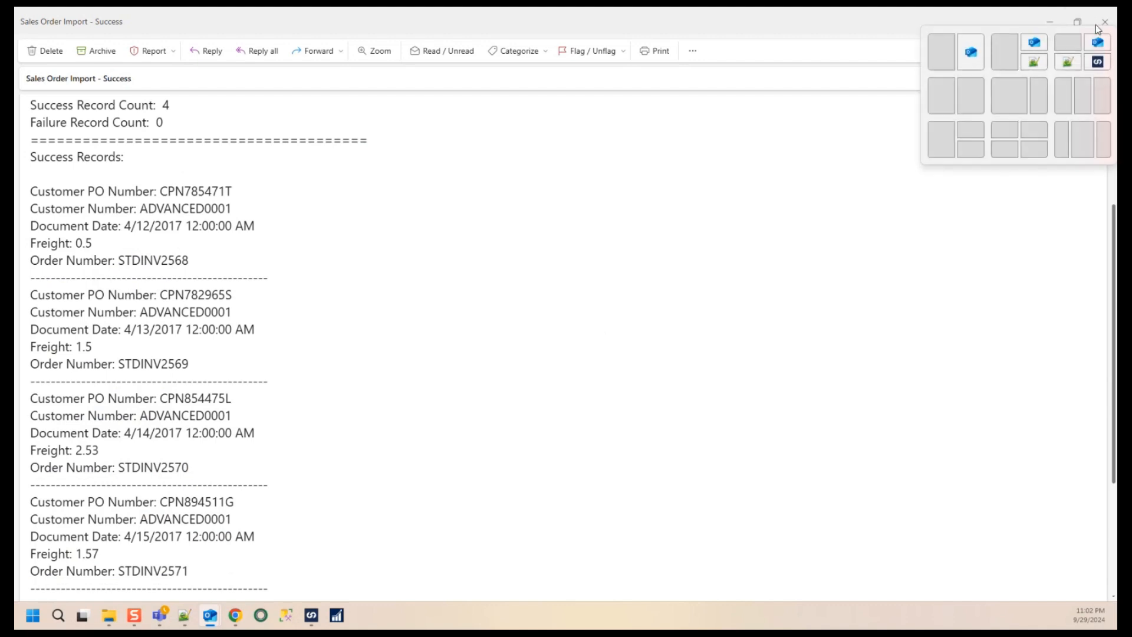
{"action": "left_click", "coordinate": [1105, 22]}
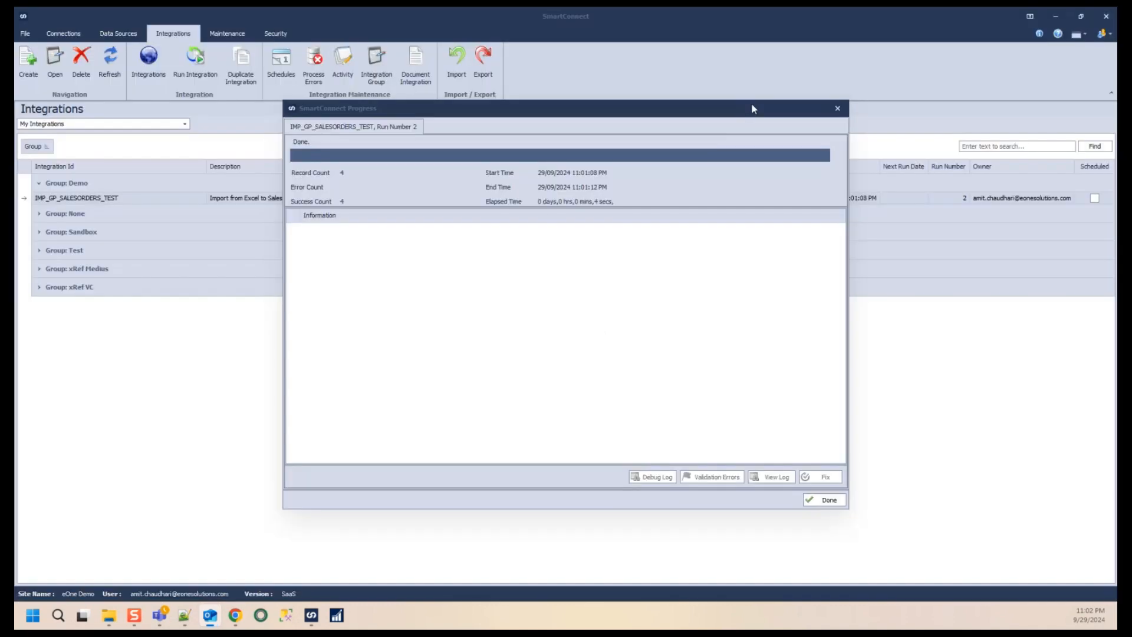
{"action": "left_click", "coordinate": [822, 501]}
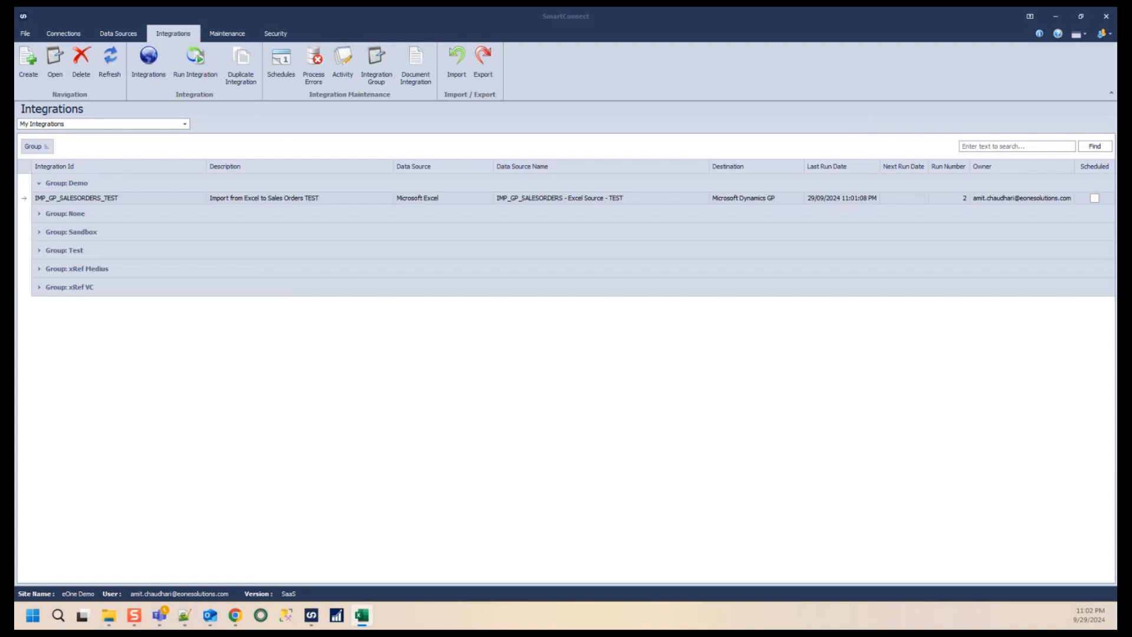
- Open IMP_GP_SALESORDERS_TEST and run the integration again
{"action": "right_click", "coordinate": [134, 199]}
{"action": "double_click", "coordinate": [120, 198]}
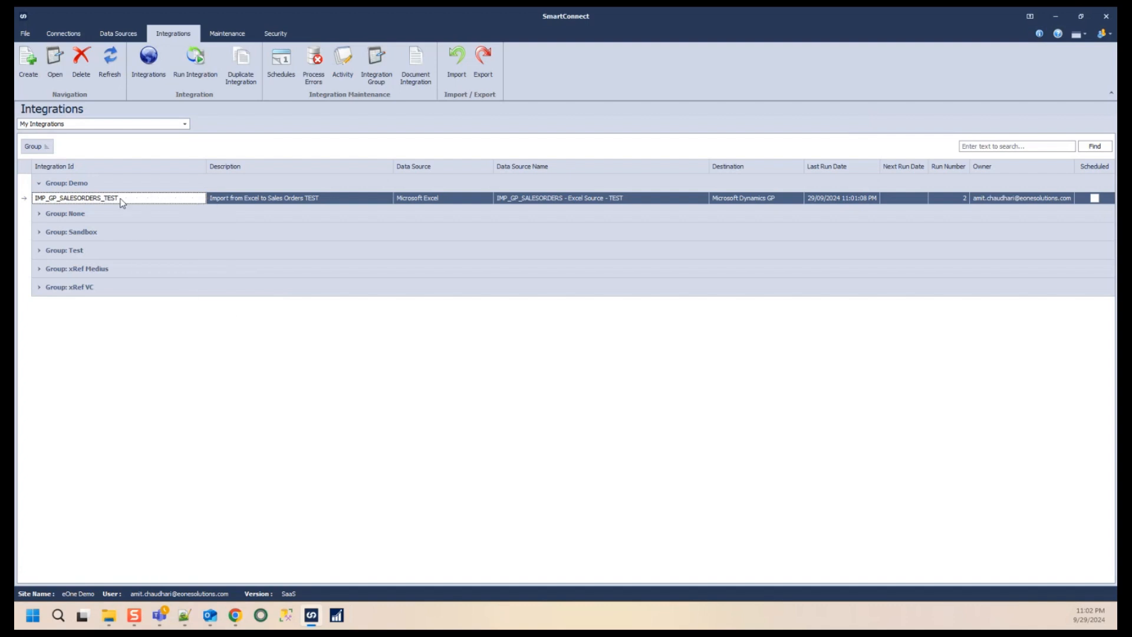
{"action": "left_click", "coordinate": [499, 94]}
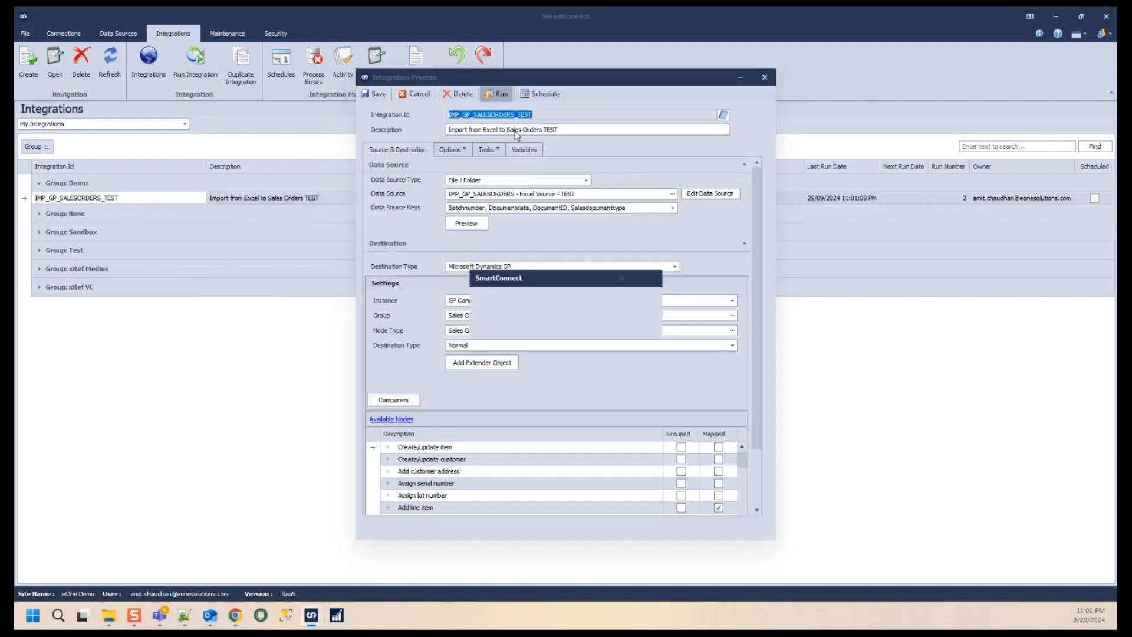
{"action": "left_click", "coordinate": [543, 325]}
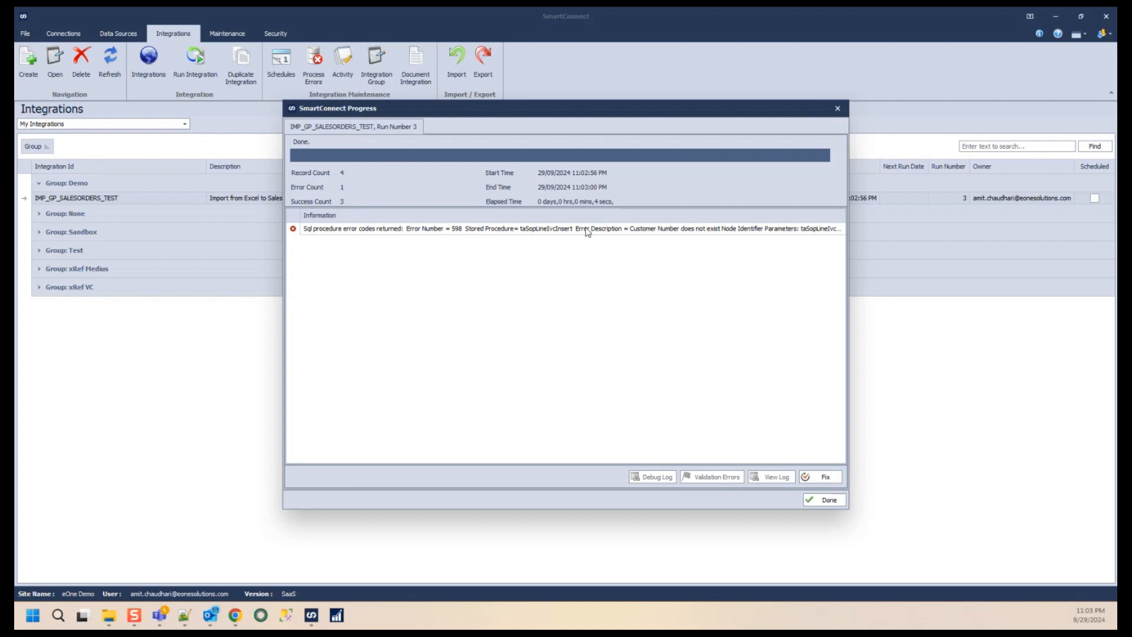
- Close the run progress window and open the Sales Order Import - Failure notification email
{"action": "mouse_move", "coordinate": [587, 231]}
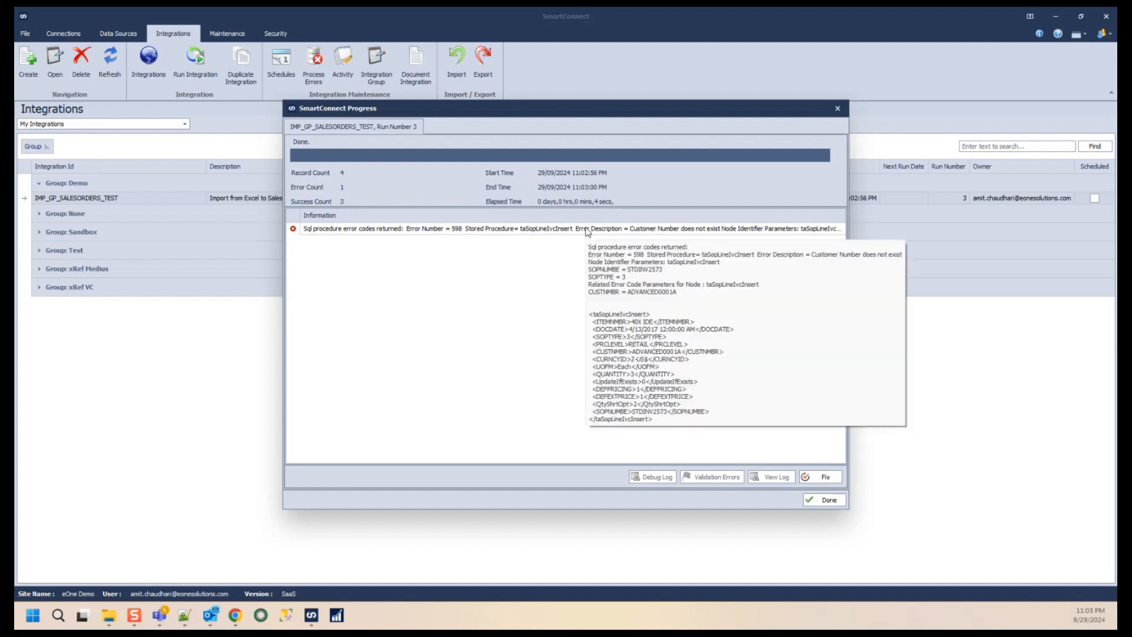
{"action": "left_click", "coordinate": [825, 499]}
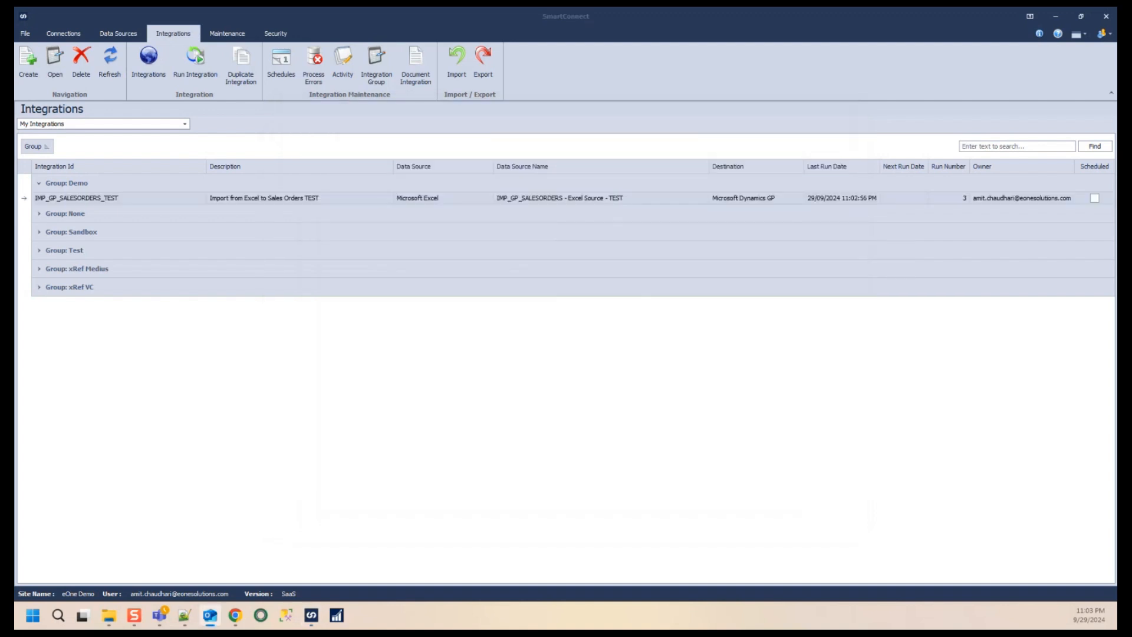
{"action": "left_click_drag", "start_coordinate": [16, 149], "coordinate": [261, 164]}
{"action": "double_click", "coordinate": [261, 164]}
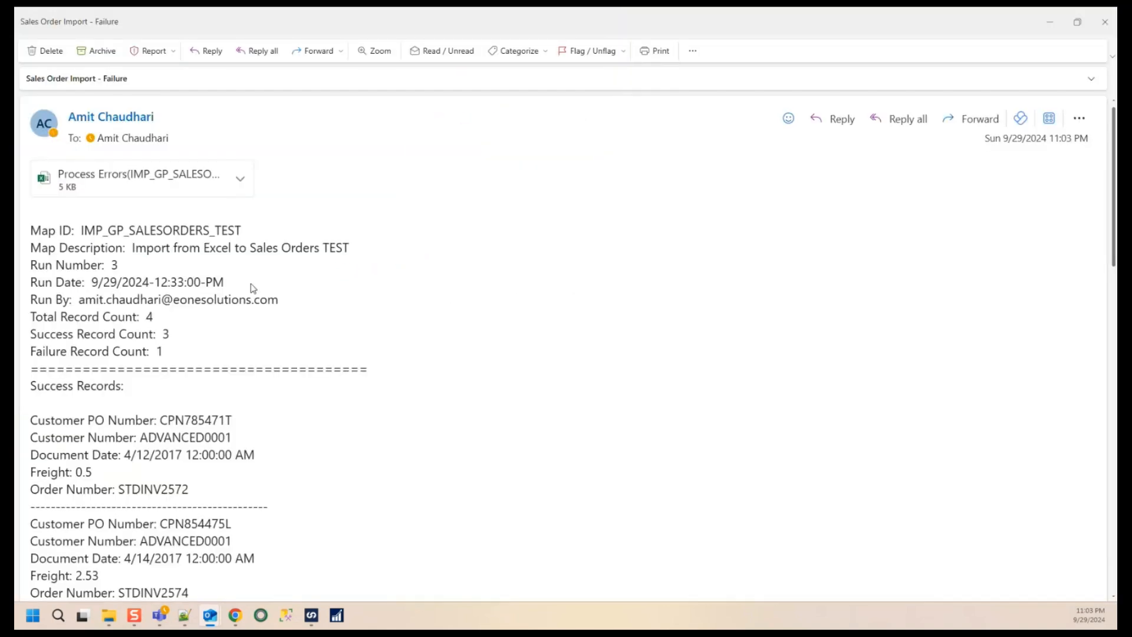
- Examine the map, run and record-count header fields of the failure email
{"action": "scroll", "coordinate": [255, 293], "scroll_direction": "up", "scroll_amount": 2}
{"action": "scroll", "coordinate": [257, 294], "scroll_direction": "down", "scroll_amount": 5}
{"action": "scroll", "coordinate": [258, 294], "scroll_direction": "up", "scroll_amount": 4}
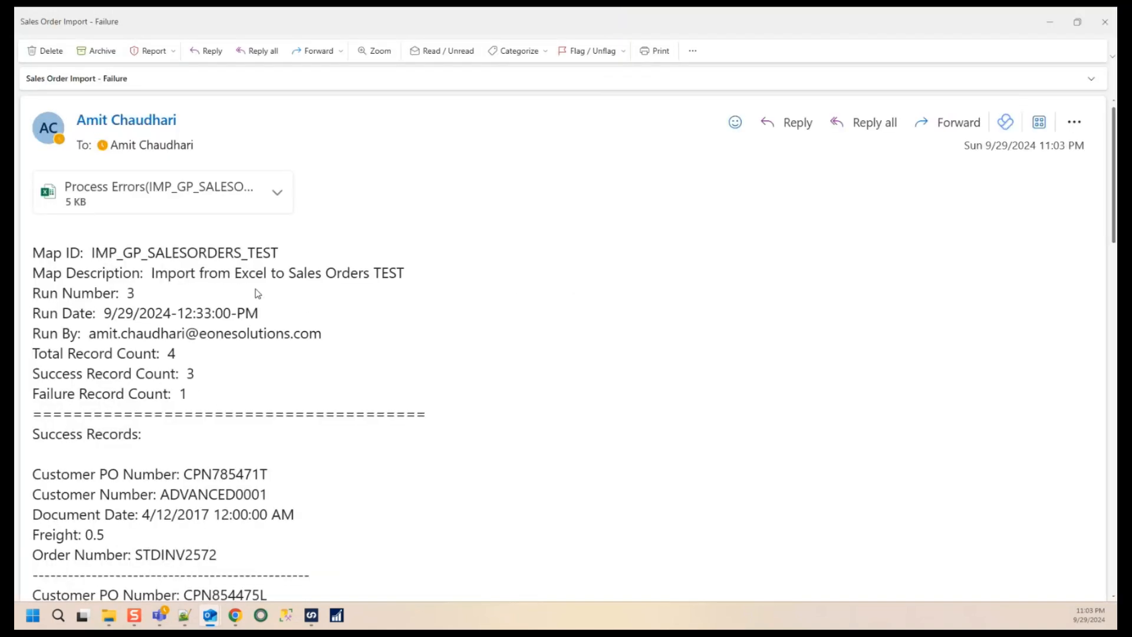
{"action": "scroll", "coordinate": [257, 294], "scroll_direction": "up", "scroll_amount": 1}
{"action": "left_click_drag", "start_coordinate": [317, 275], "coordinate": [103, 274]}
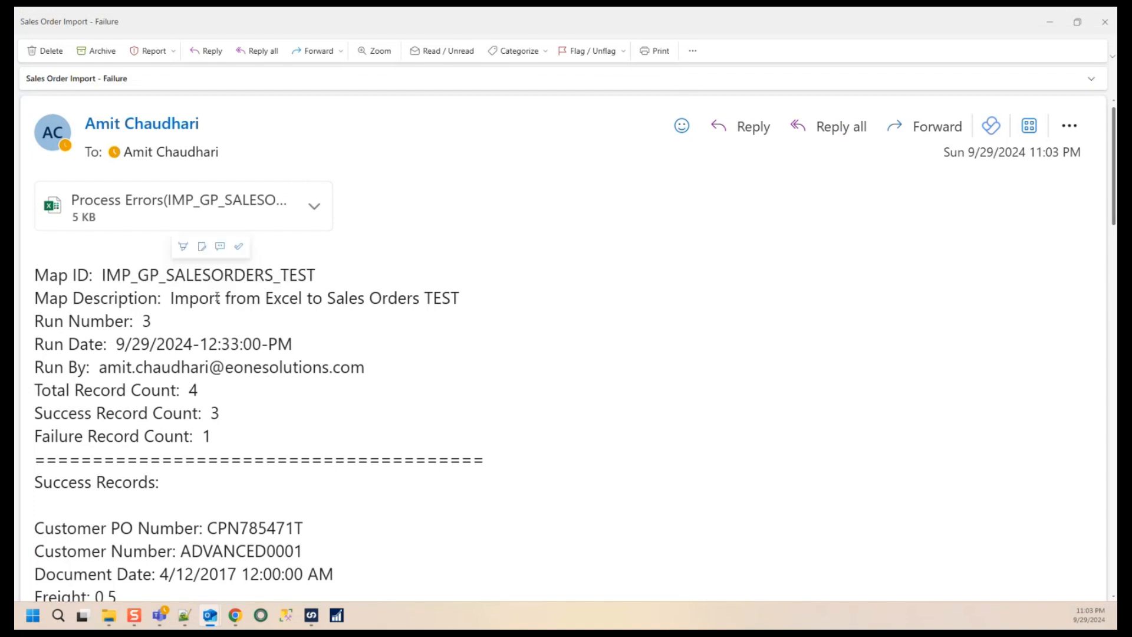
{"action": "left_click_drag", "start_coordinate": [219, 298], "coordinate": [106, 276]}
{"action": "left_click_drag", "start_coordinate": [153, 323], "coordinate": [142, 323]}
{"action": "left_click_drag", "start_coordinate": [294, 347], "coordinate": [116, 345]}
{"action": "left_click_drag", "start_coordinate": [322, 367], "coordinate": [108, 367]}
{"action": "left_click_drag", "start_coordinate": [200, 392], "coordinate": [203, 438]}
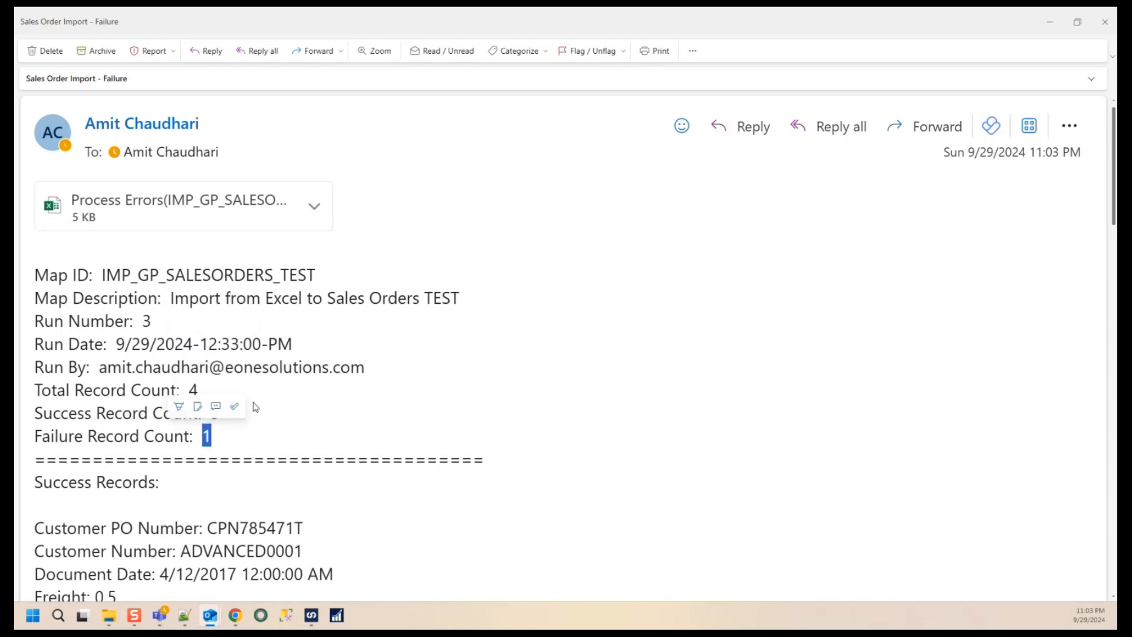
- Examine the success records and the failure record listed in the email body
{"action": "scroll", "coordinate": [255, 406], "scroll_direction": "down", "scroll_amount": 4}
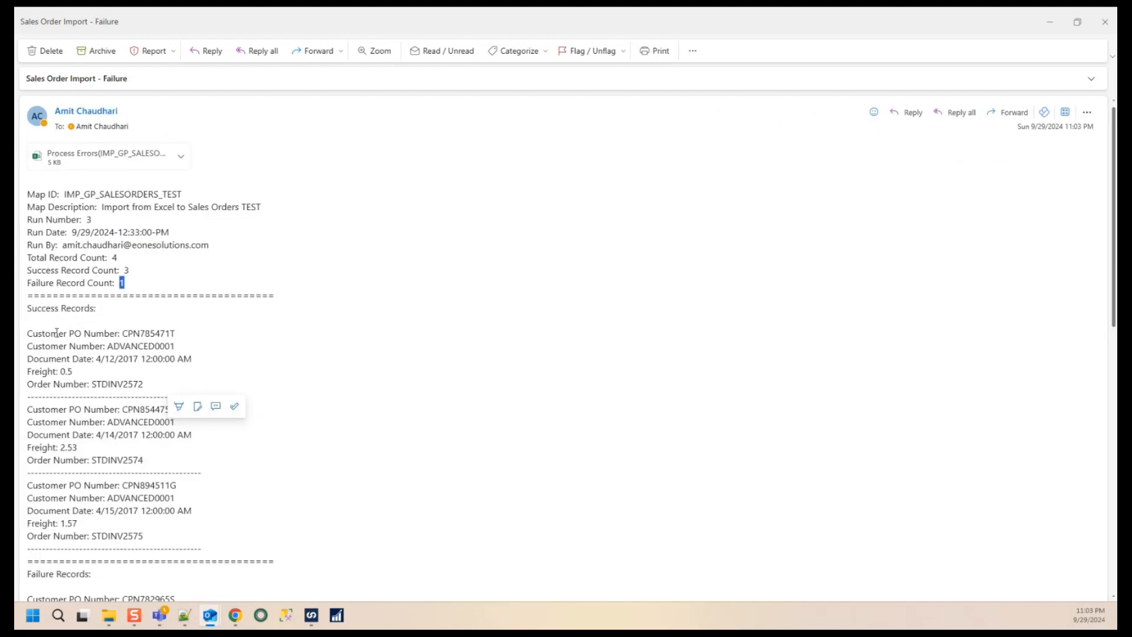
{"action": "left_click_drag", "start_coordinate": [28, 308], "coordinate": [168, 540]}
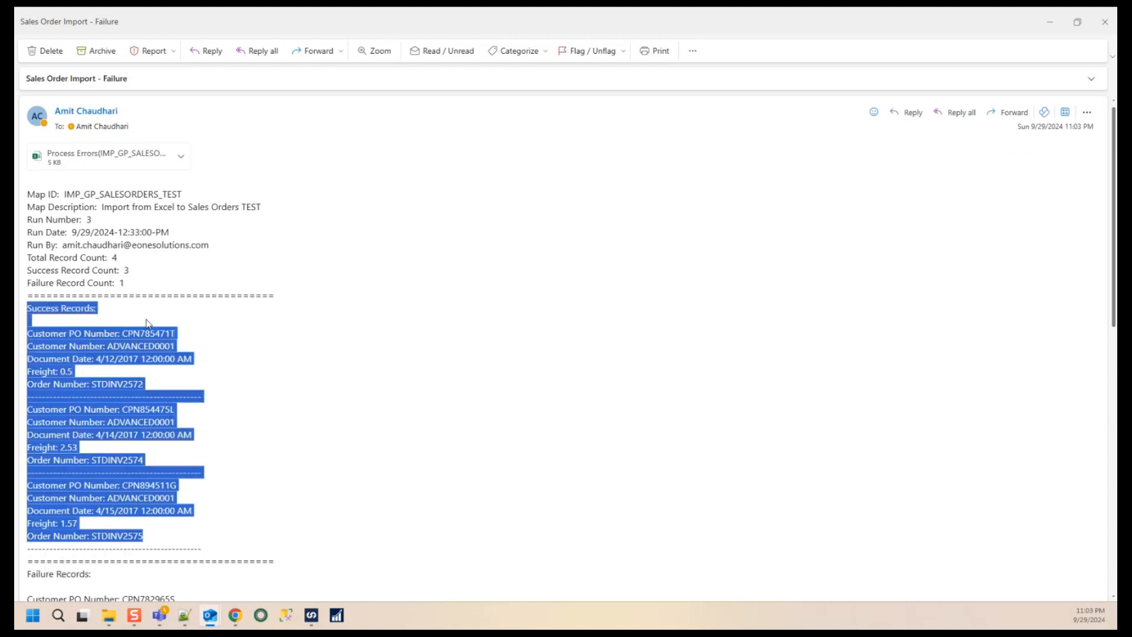
{"action": "left_click", "coordinate": [99, 354]}
{"action": "left_click_drag", "start_coordinate": [149, 387], "coordinate": [28, 334]}
{"action": "scroll", "coordinate": [157, 426], "scroll_direction": "down", "scroll_amount": 4}
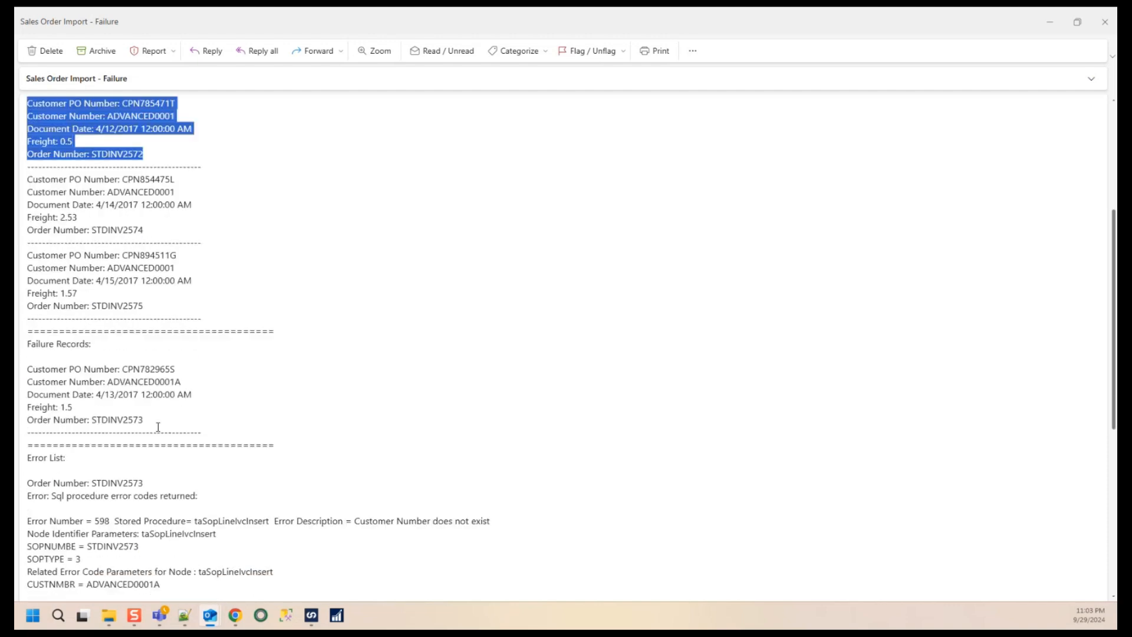
{"action": "left_click_drag", "start_coordinate": [147, 423], "coordinate": [28, 372]}
{"action": "left_click", "coordinate": [175, 422]}
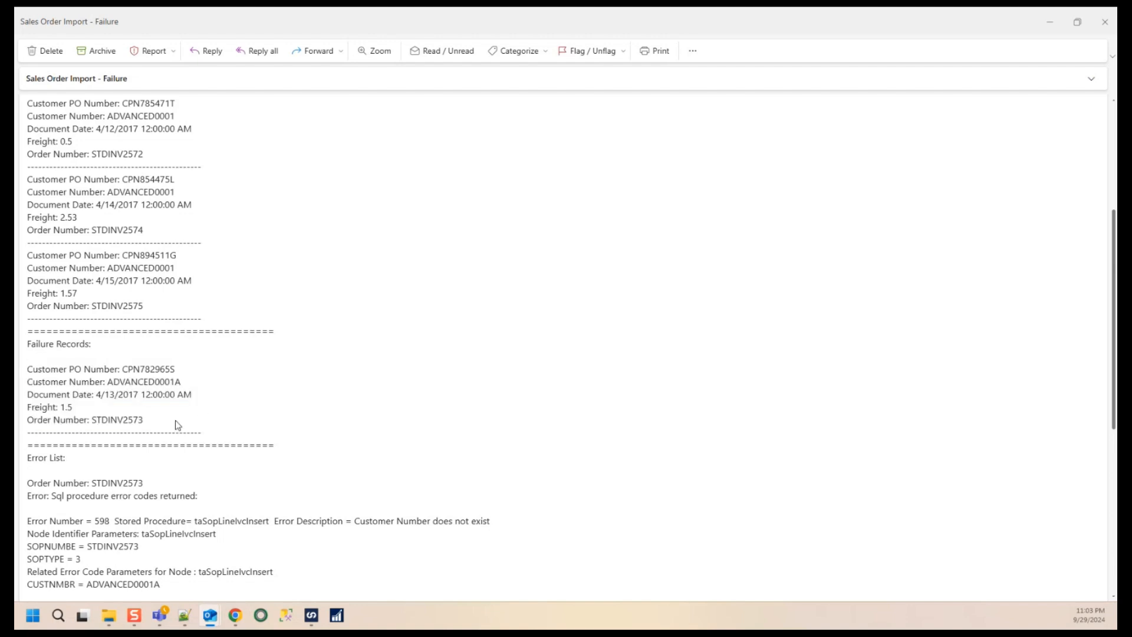
- Examine the error list entry for the failed order, including its error description and XML parameters
{"action": "scroll", "coordinate": [157, 446], "scroll_direction": "down", "scroll_amount": 3}
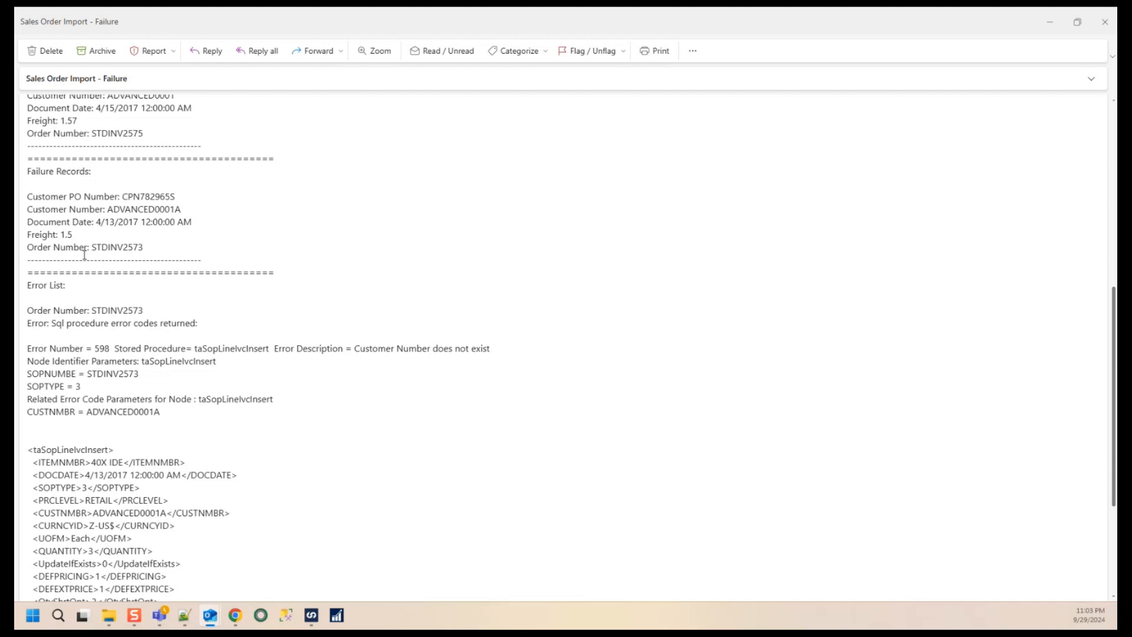
{"action": "left_click_drag", "start_coordinate": [28, 310], "coordinate": [144, 310]}
{"action": "left_click", "coordinate": [125, 309]}
{"action": "double_click", "coordinate": [125, 310]}
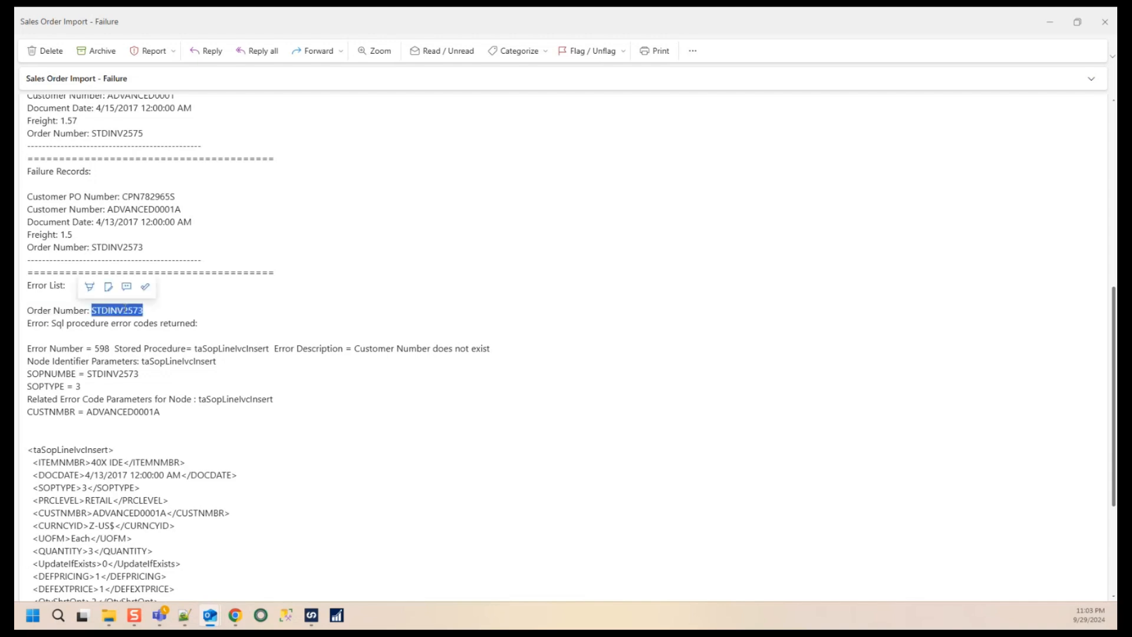
{"action": "double_click", "coordinate": [125, 247]}
{"action": "left_click_drag", "start_coordinate": [31, 171], "coordinate": [192, 272]}
{"action": "left_click", "coordinate": [192, 272]}
{"action": "scroll", "coordinate": [192, 272], "scroll_direction": "down", "scroll_amount": 3}
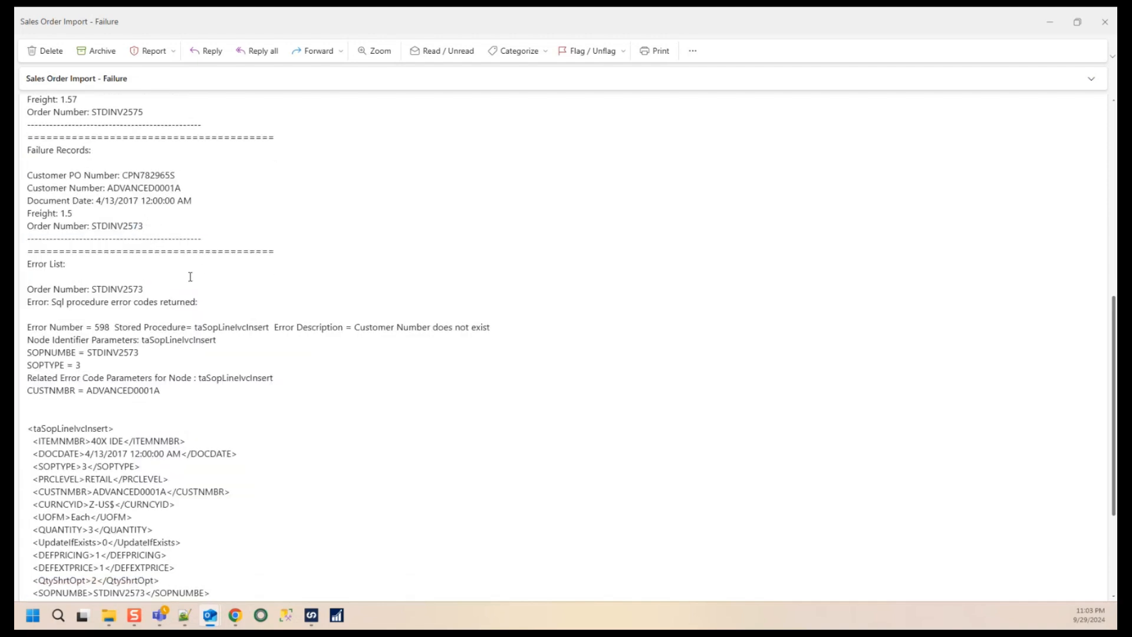
{"action": "left_click_drag", "start_coordinate": [28, 195], "coordinate": [147, 523]}
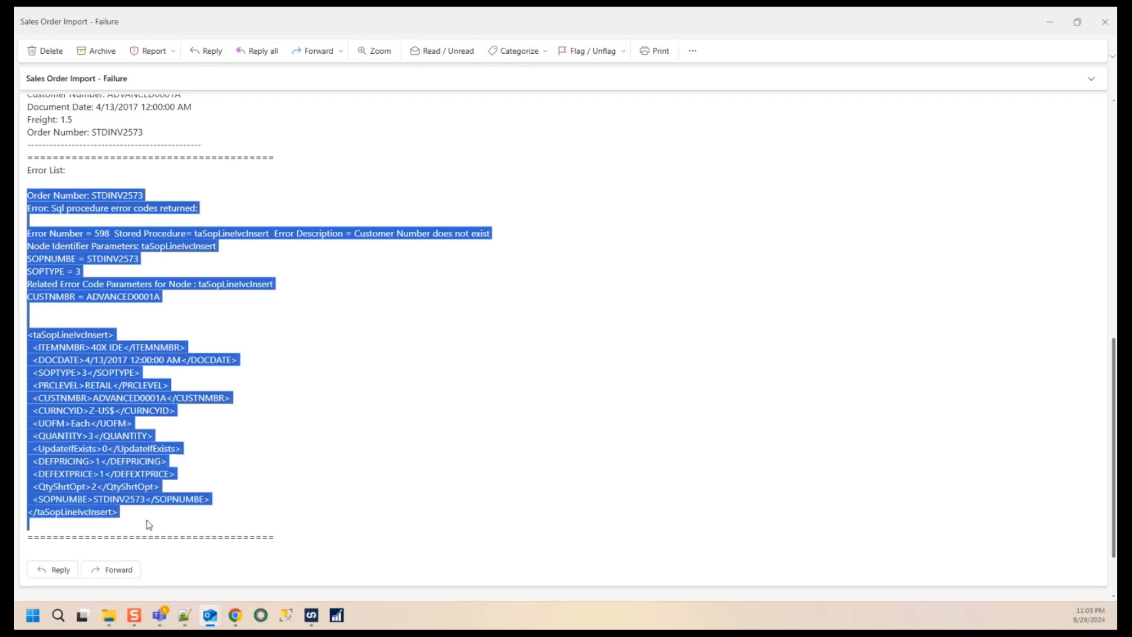
{"action": "left_click", "coordinate": [349, 329]}
{"action": "left_click_drag", "start_coordinate": [356, 234], "coordinate": [482, 261]}
{"action": "scroll", "coordinate": [482, 262], "scroll_direction": "up", "scroll_amount": 3}
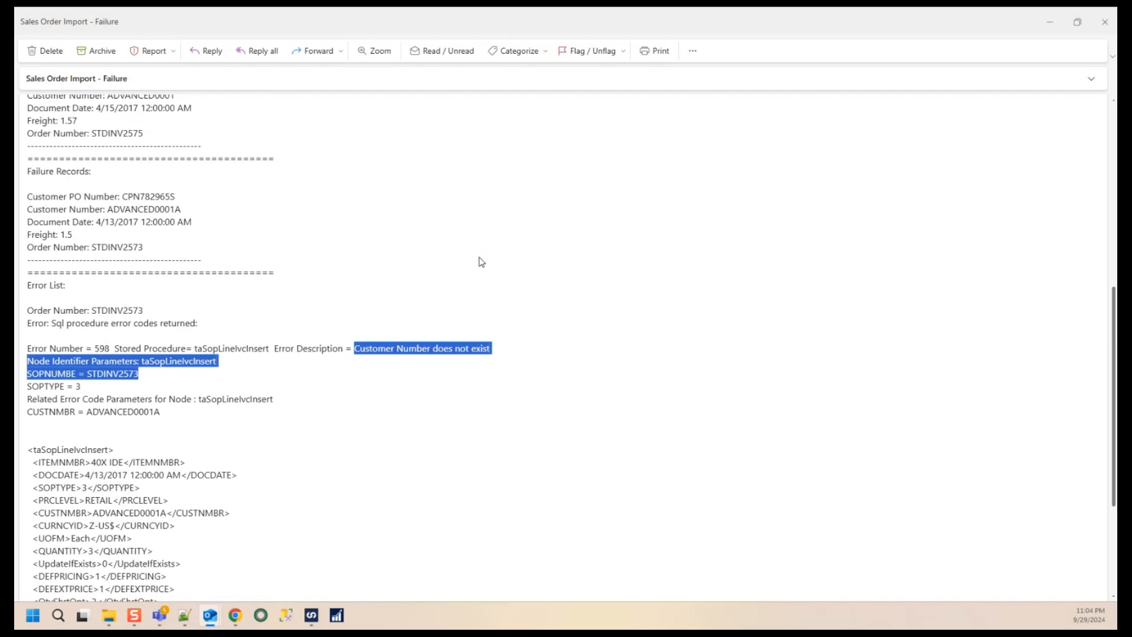
{"action": "scroll", "coordinate": [482, 262], "scroll_direction": "down", "scroll_amount": 5}
{"action": "scroll", "coordinate": [482, 261], "scroll_direction": "up", "scroll_amount": 15}
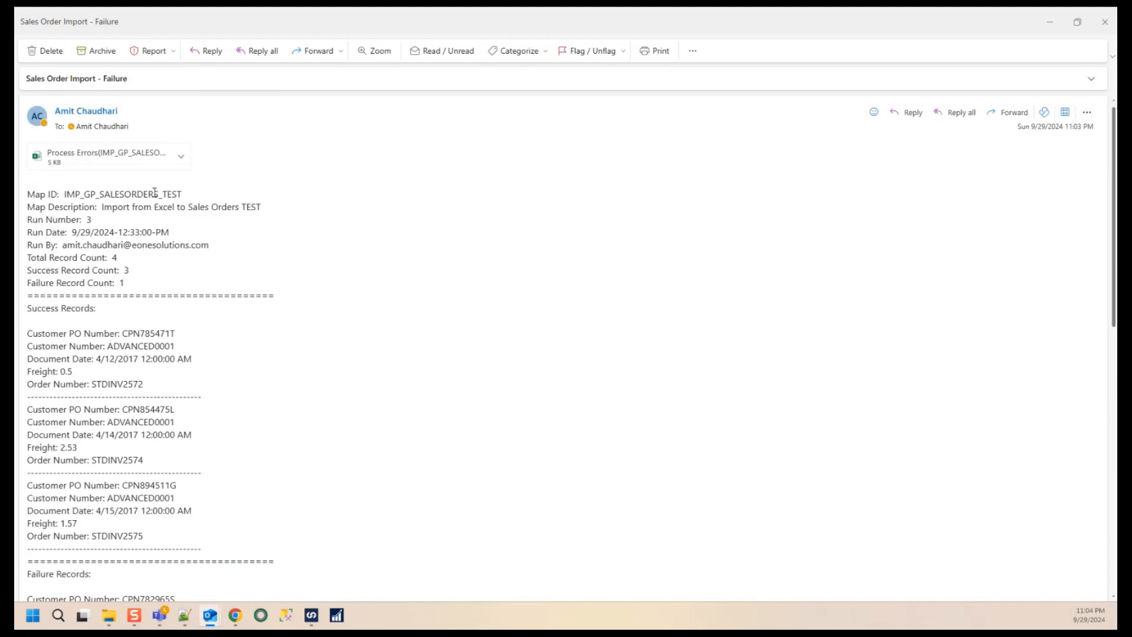